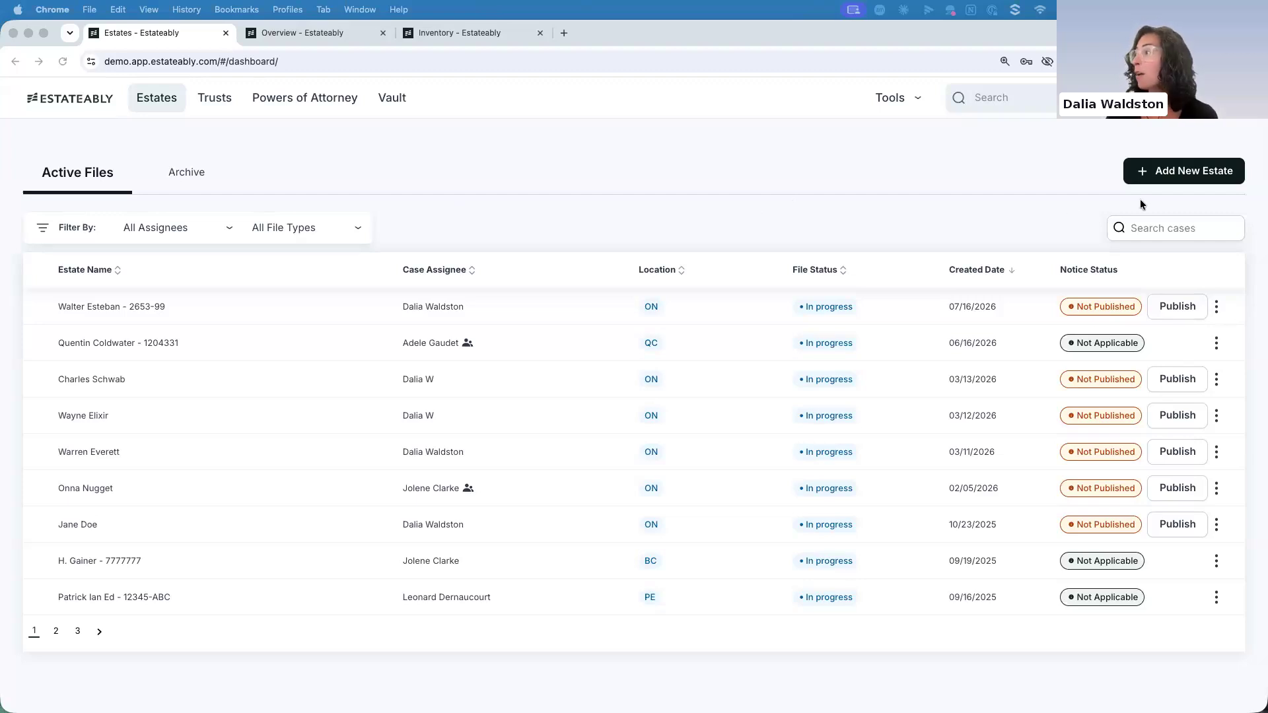
Start a new estate file from scratch and continue to the file type selection
left_click(1174, 174)
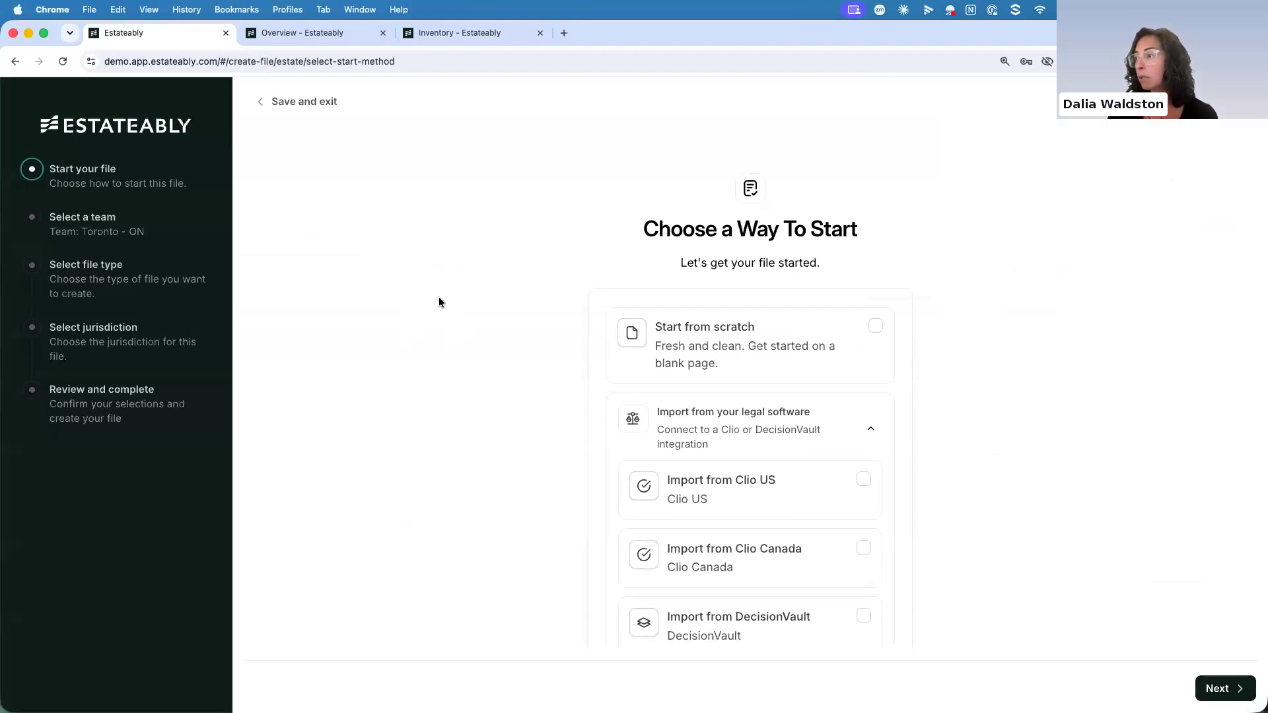
scroll(438, 297, "down", 2)
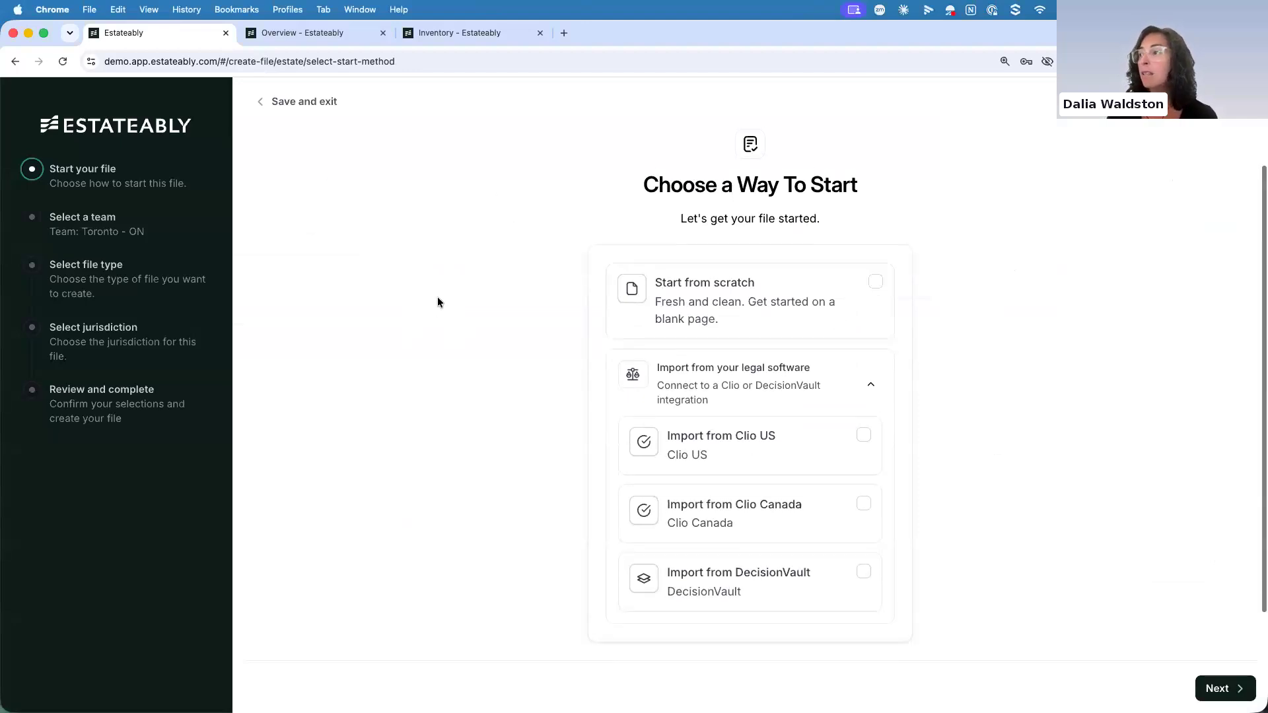
left_click(831, 292)
left_click(1220, 686)
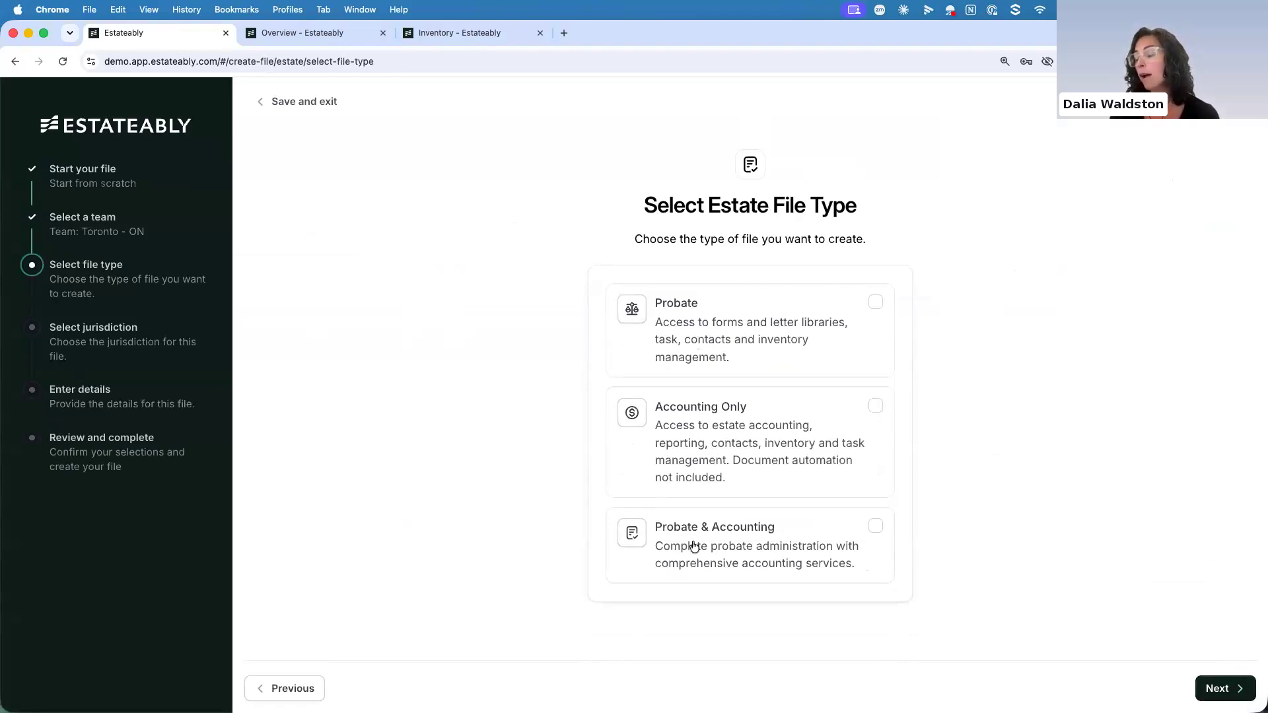
Set the file type to Probate and accept Ontario, Canada as the estate's jurisdiction
left_click(834, 326)
left_click(1216, 688)
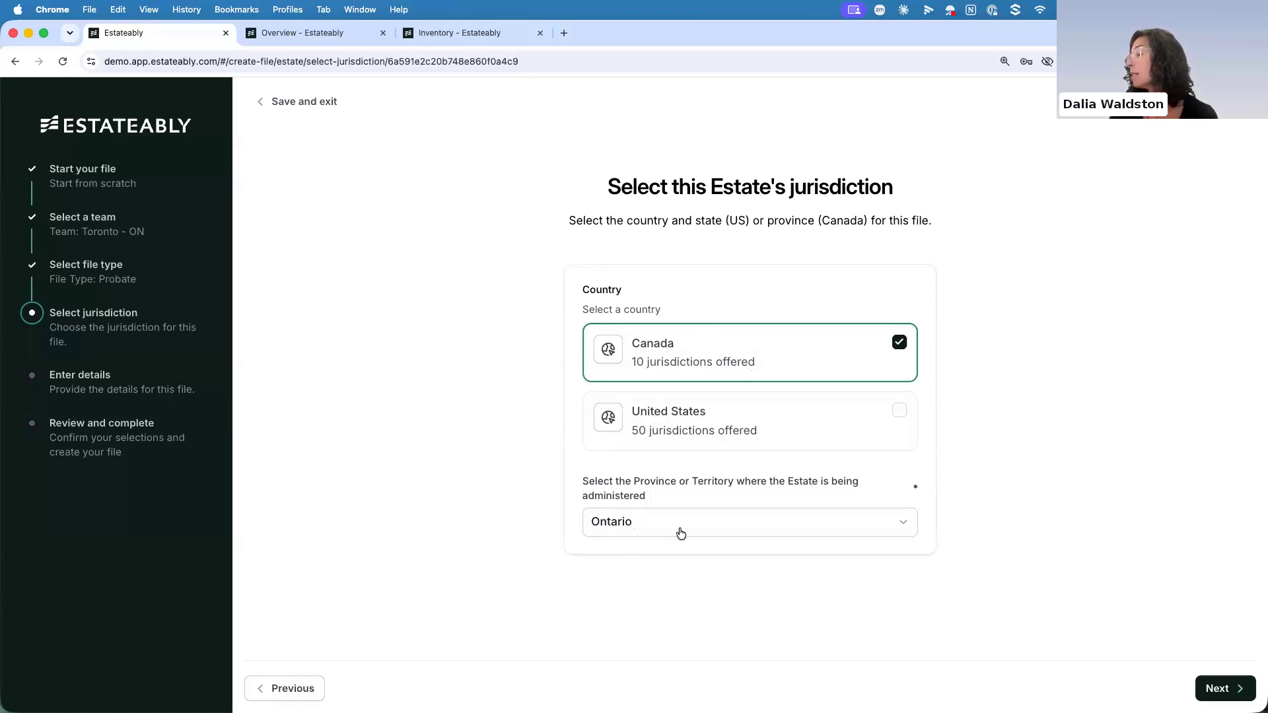
left_click(1234, 689)
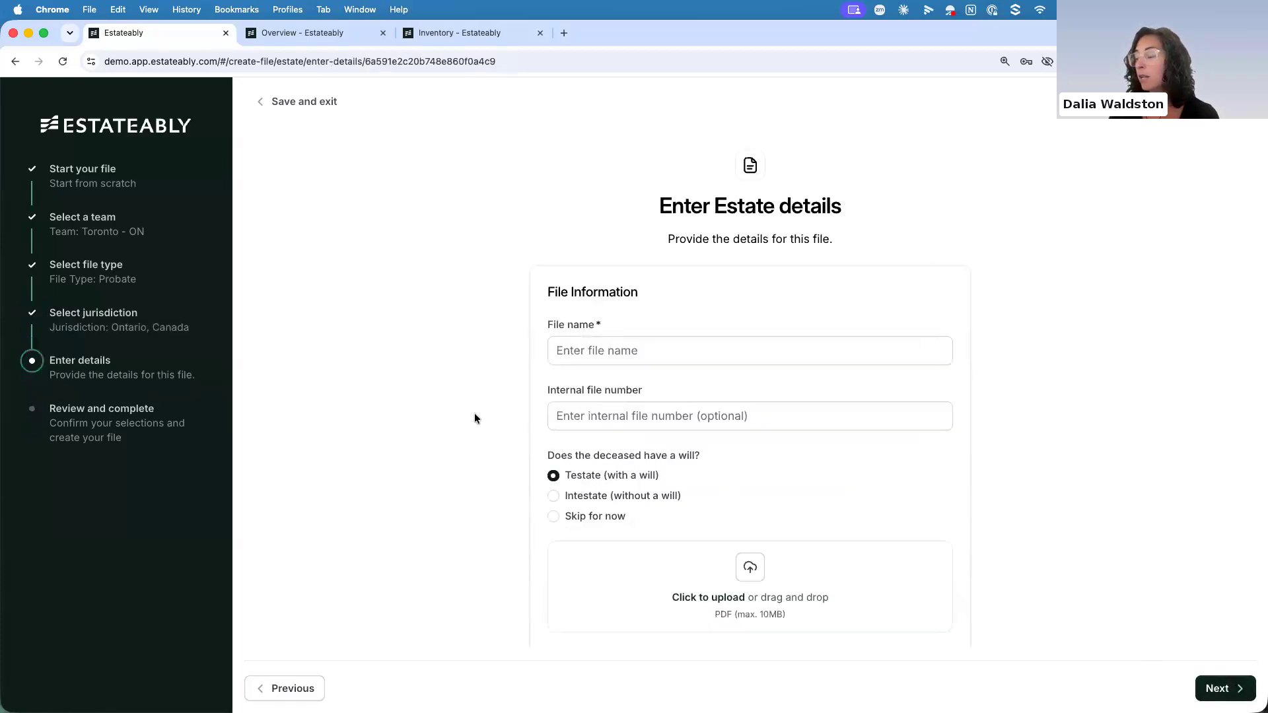
Enter the deceased's full name as the file name and fill in the internal file number
left_click(559, 351)
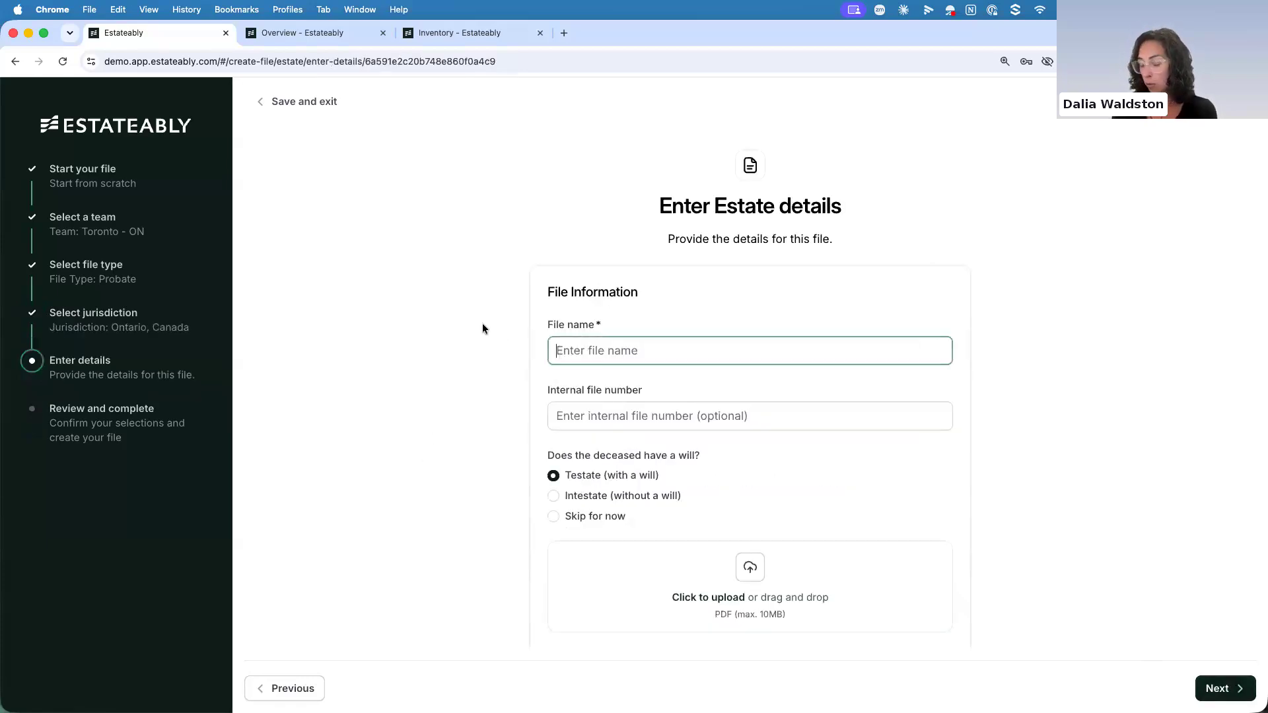
type("Jane Doe")
left_click(557, 416)
type("56326")
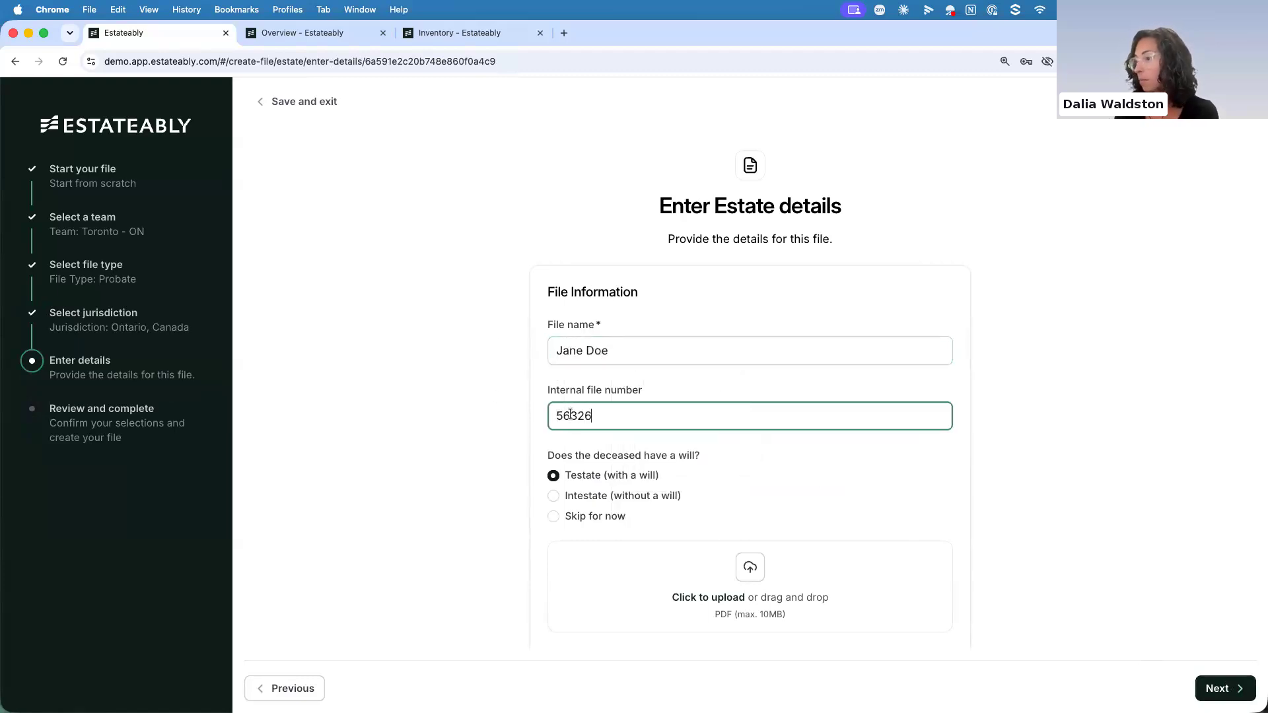
Fill in the deceased's first and last name, set the date of death to 2026-01-01, and continue to the review
scroll(570, 414, "down", 3)
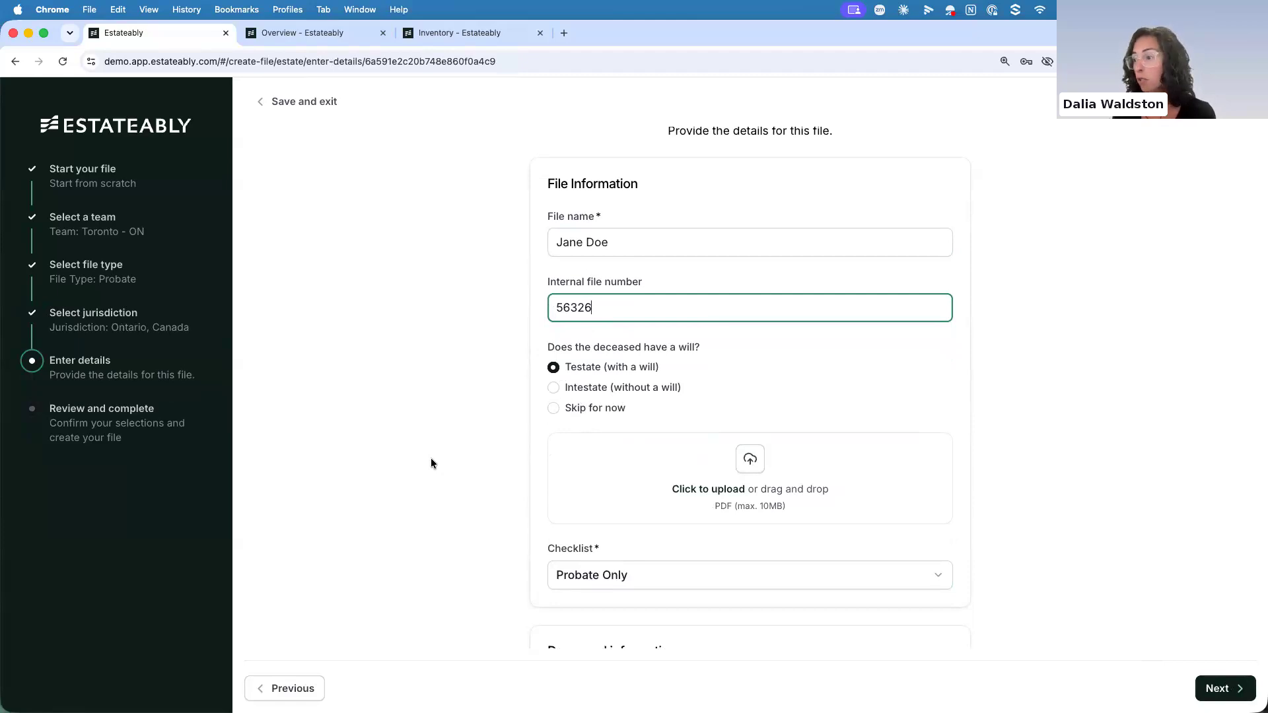
scroll(431, 462, "down", 6)
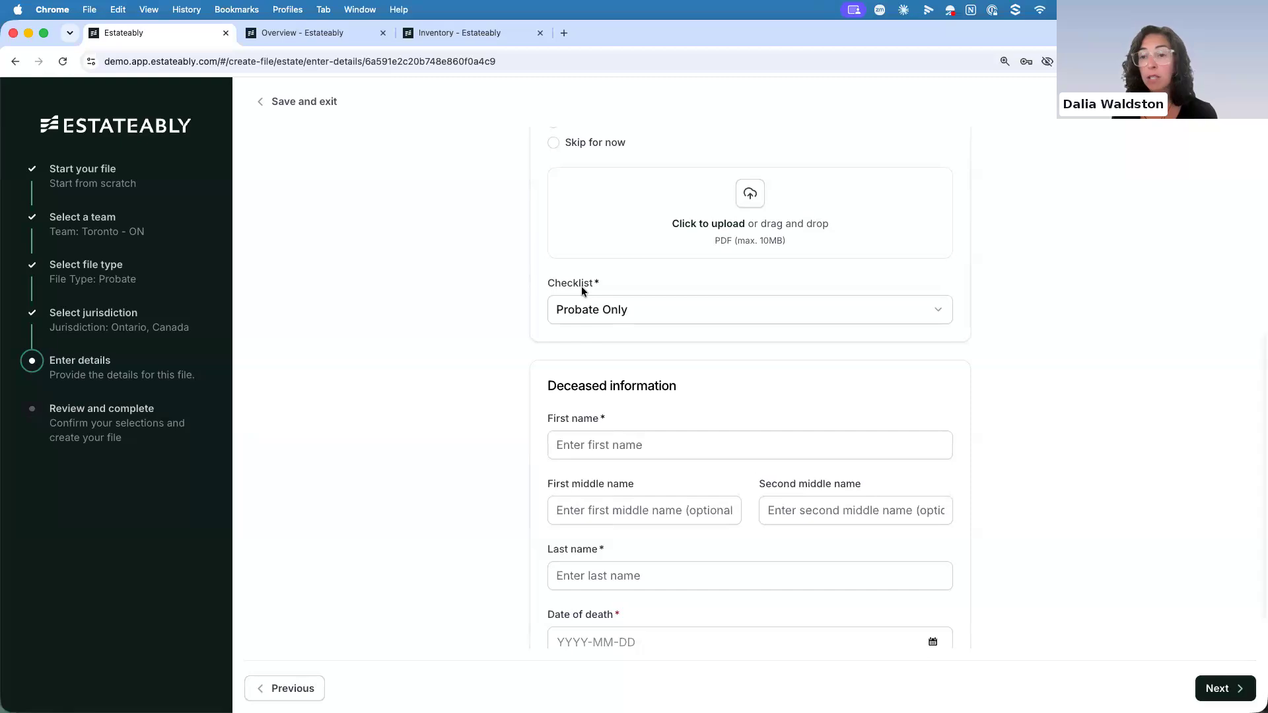
scroll(433, 378, "down", 2)
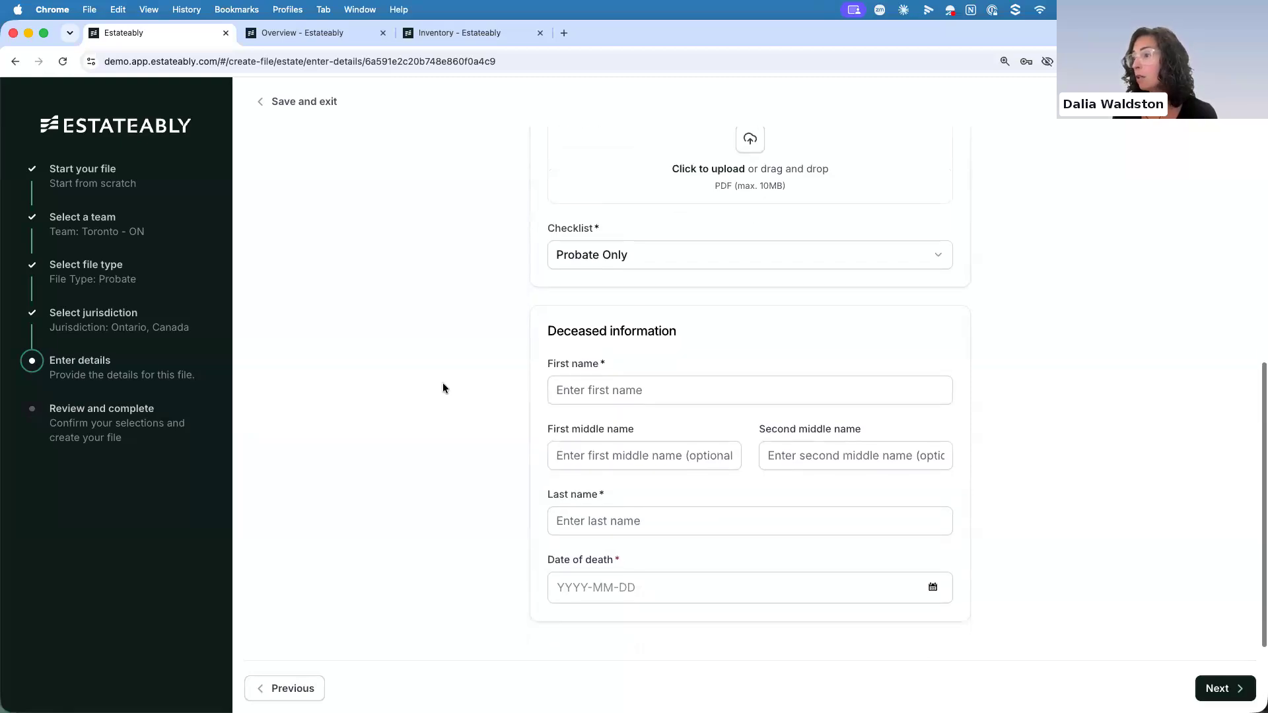
left_click(567, 396)
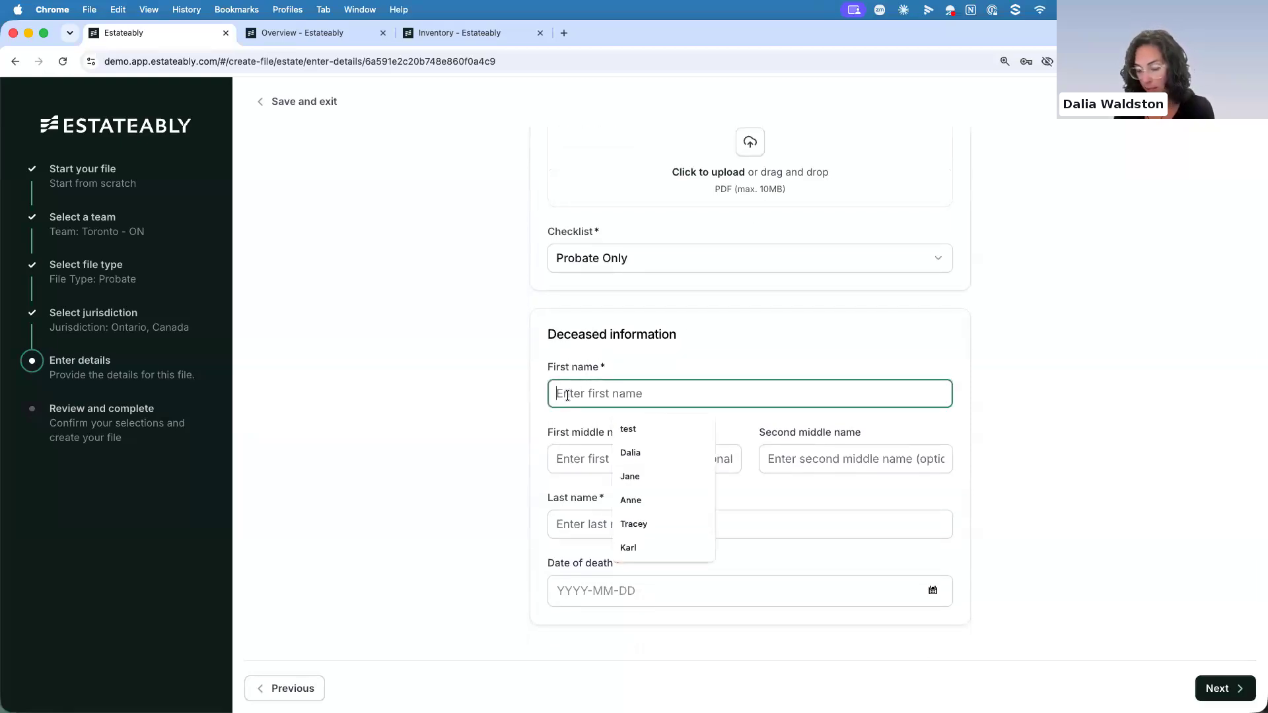
type("Jane")
left_click(567, 523)
type("Doe")
left_click(560, 591)
type("2026-01-01")
key("Return")
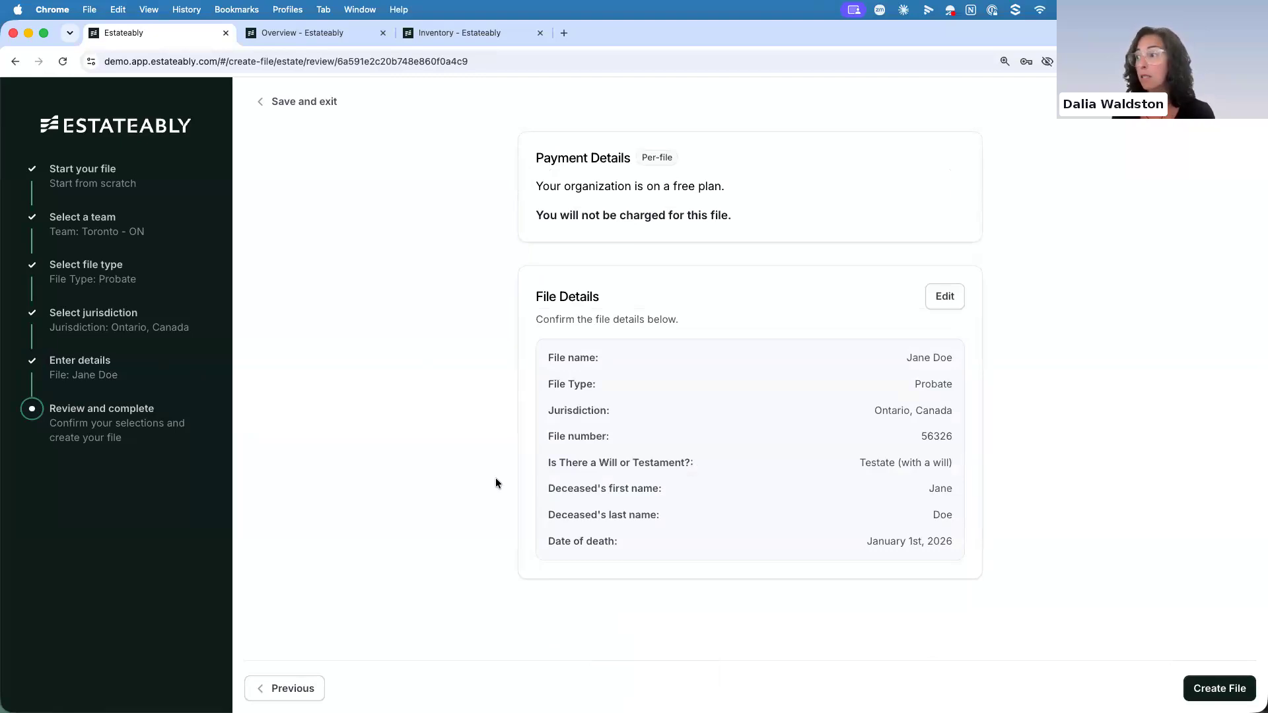
Review the payment and file details, and save the estate file without creating it, returning to the estates list
scroll(602, 347, "up", 3)
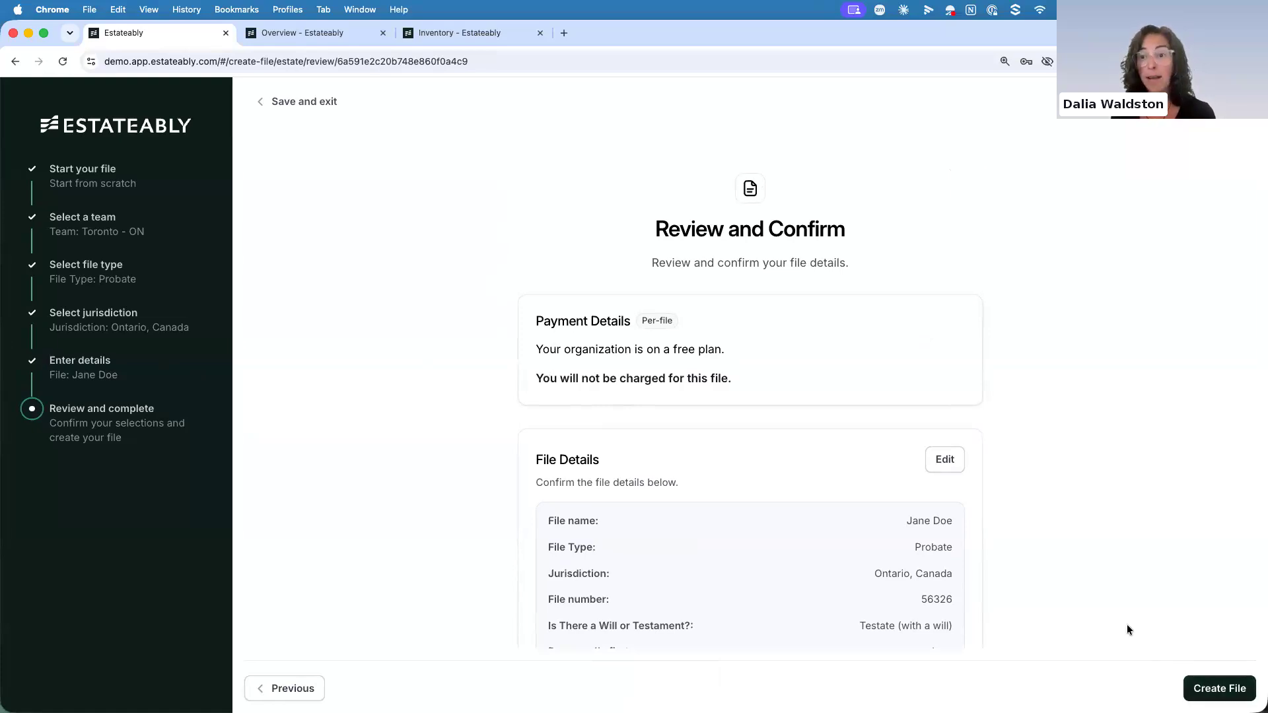
left_click(318, 109)
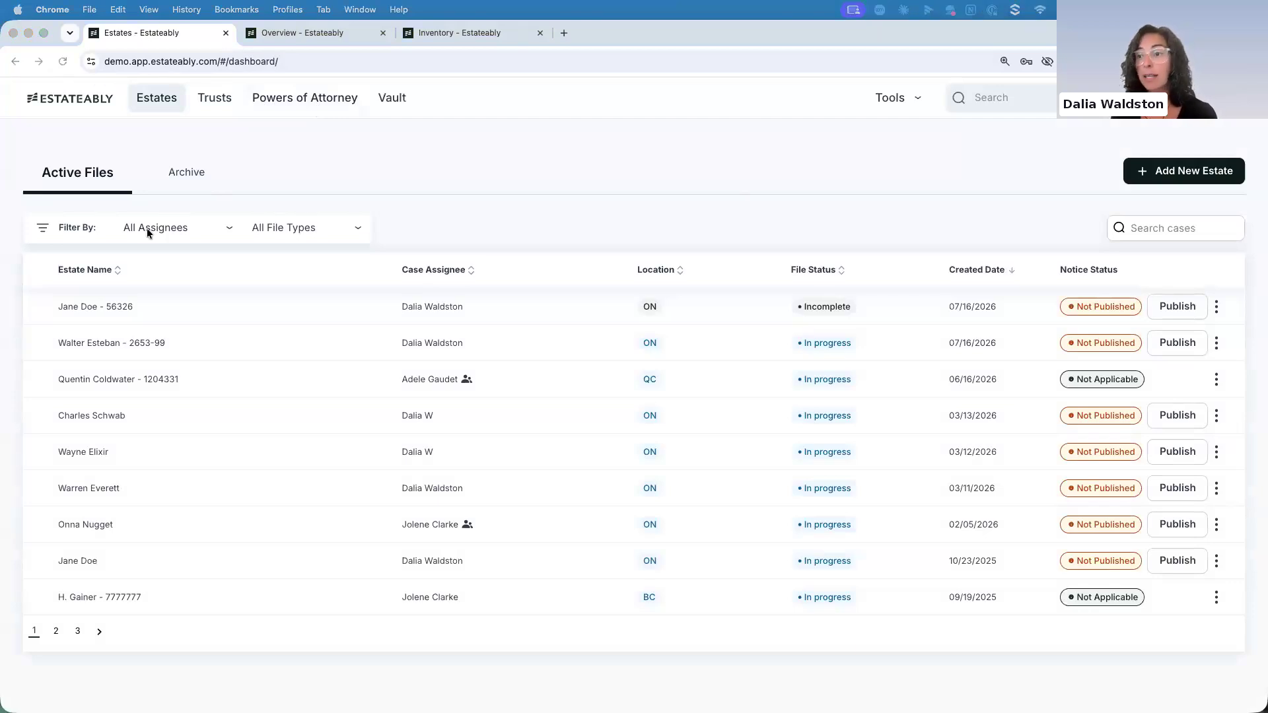
Open the CIBC RRSP account's holdings in the accounting assets of the in-progress Ontario estate created 07/16/2026
left_click(174, 305)
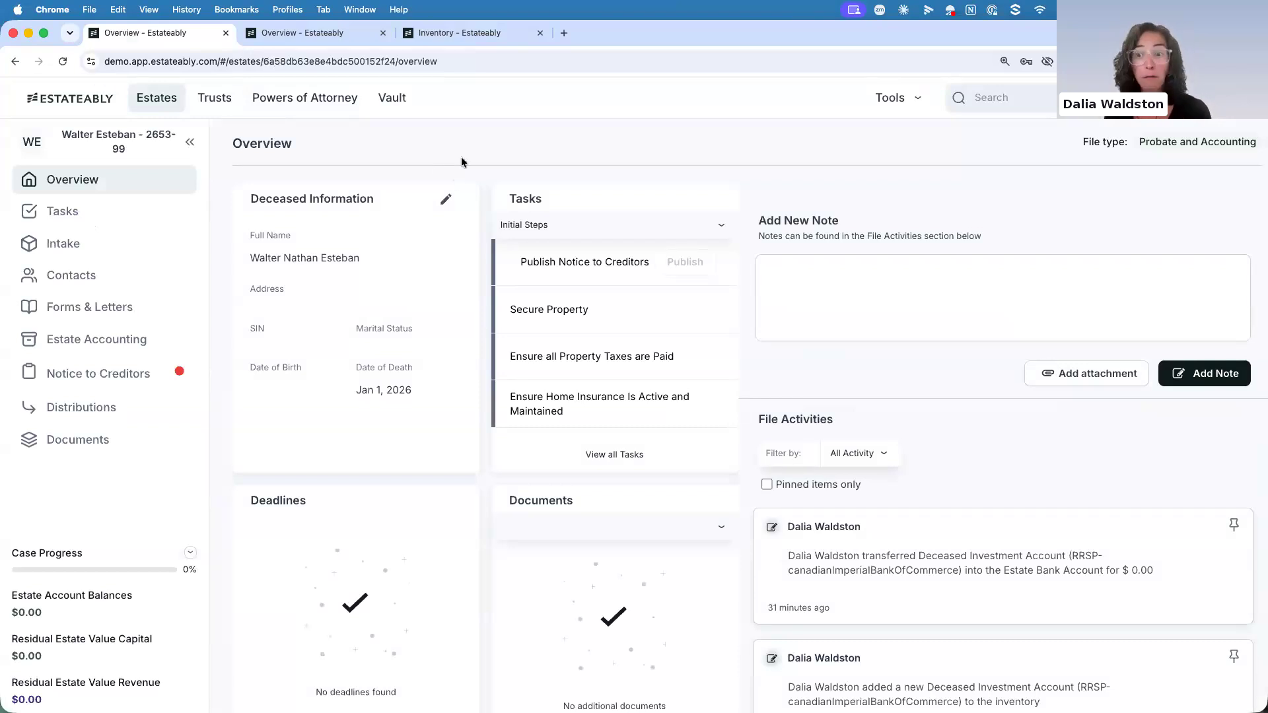
left_click(124, 339)
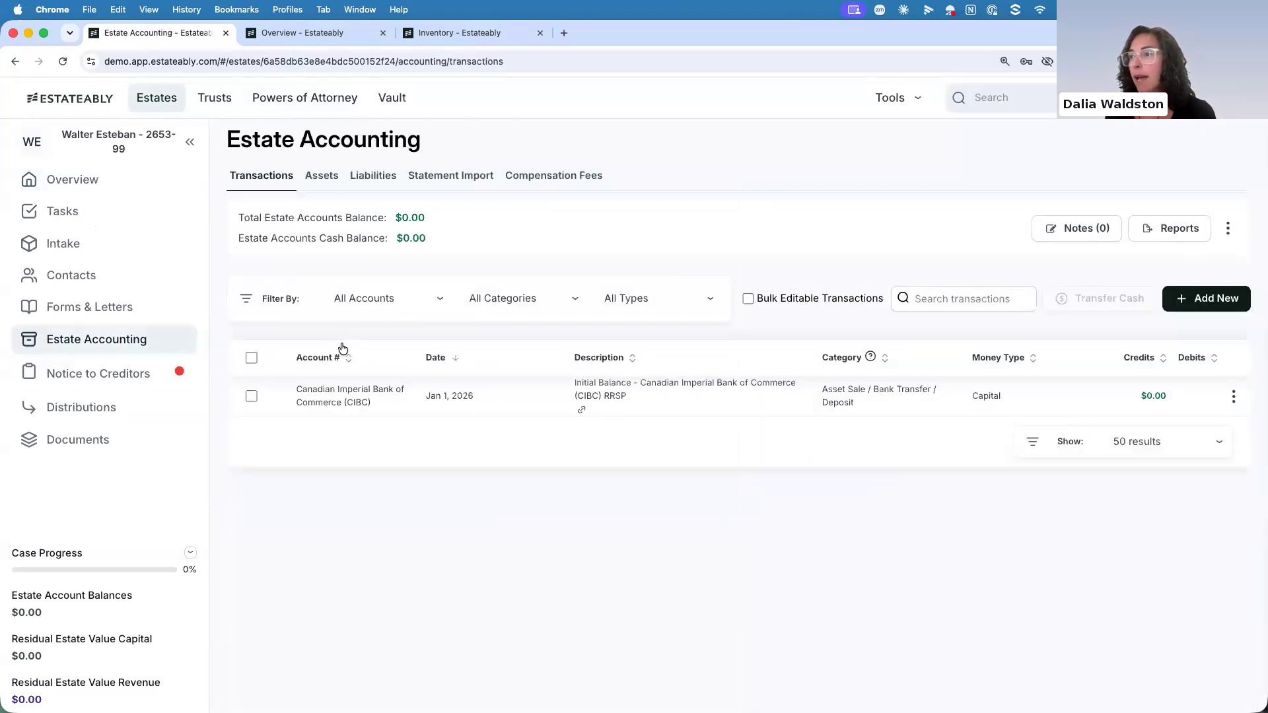
left_click(316, 189)
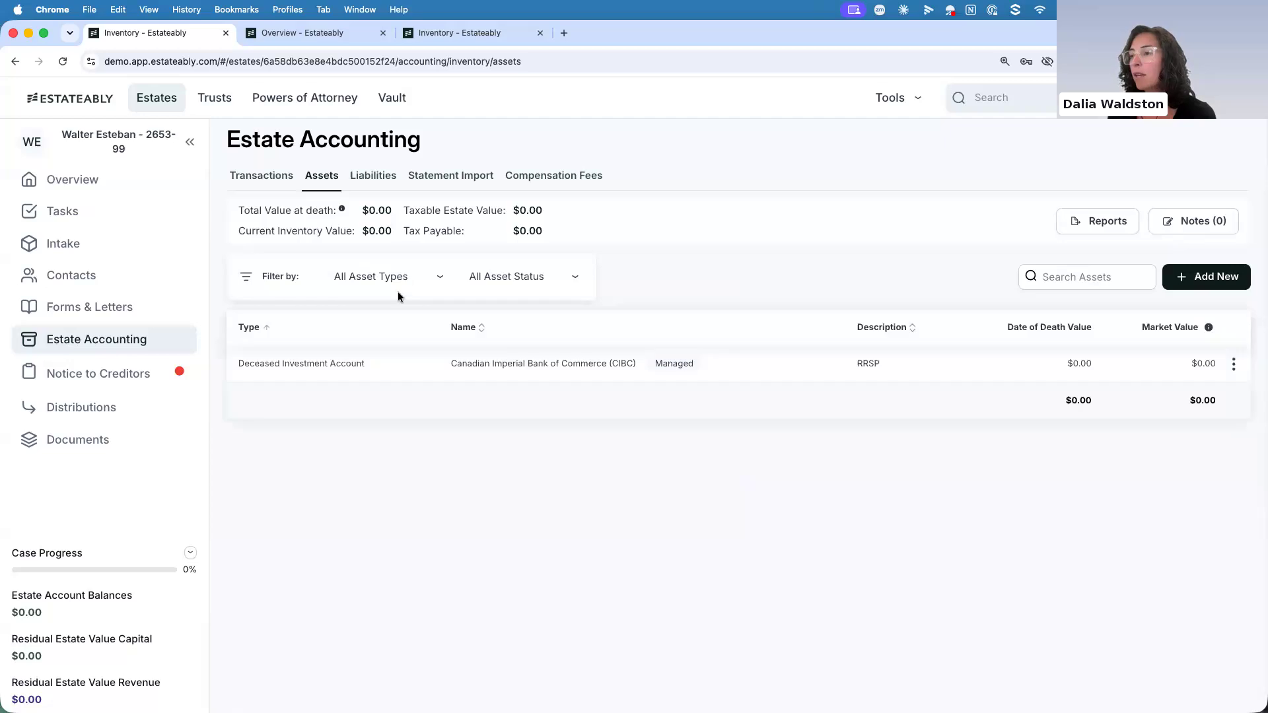
left_click(400, 371)
left_click(414, 407)
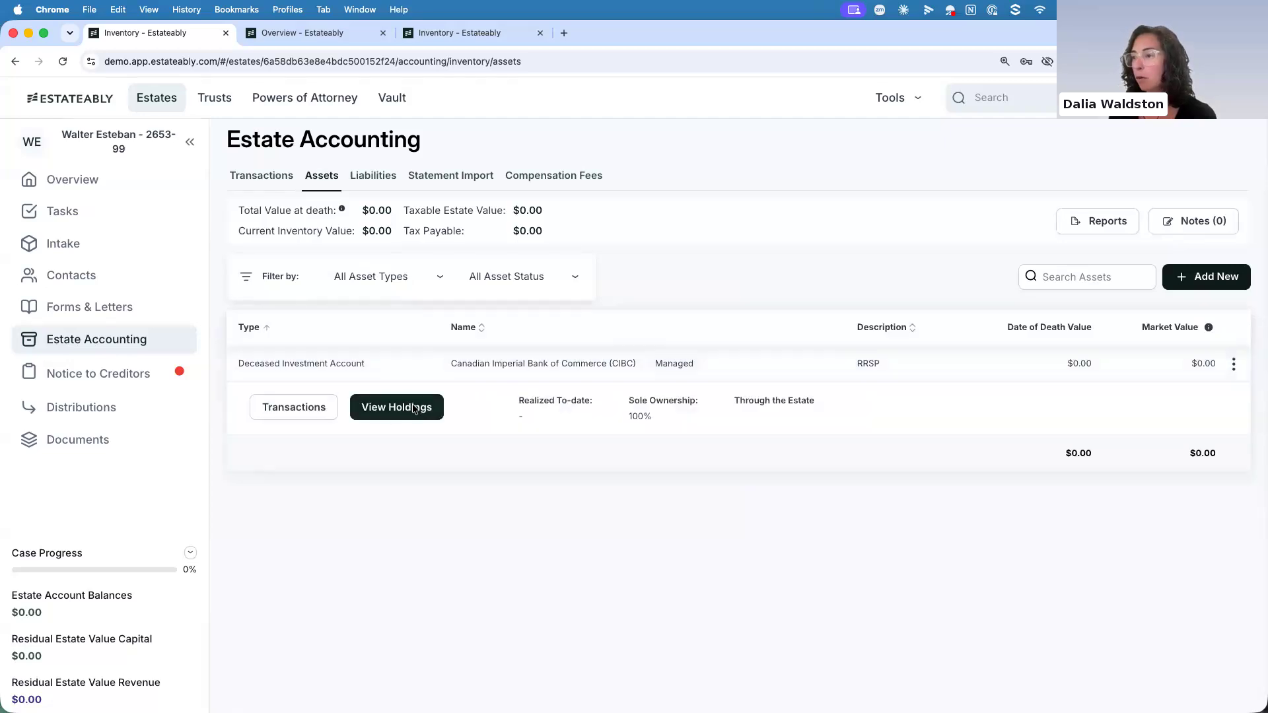
Add a new holding with asset class Fixed-Income and sub-class GIC
left_click(1181, 278)
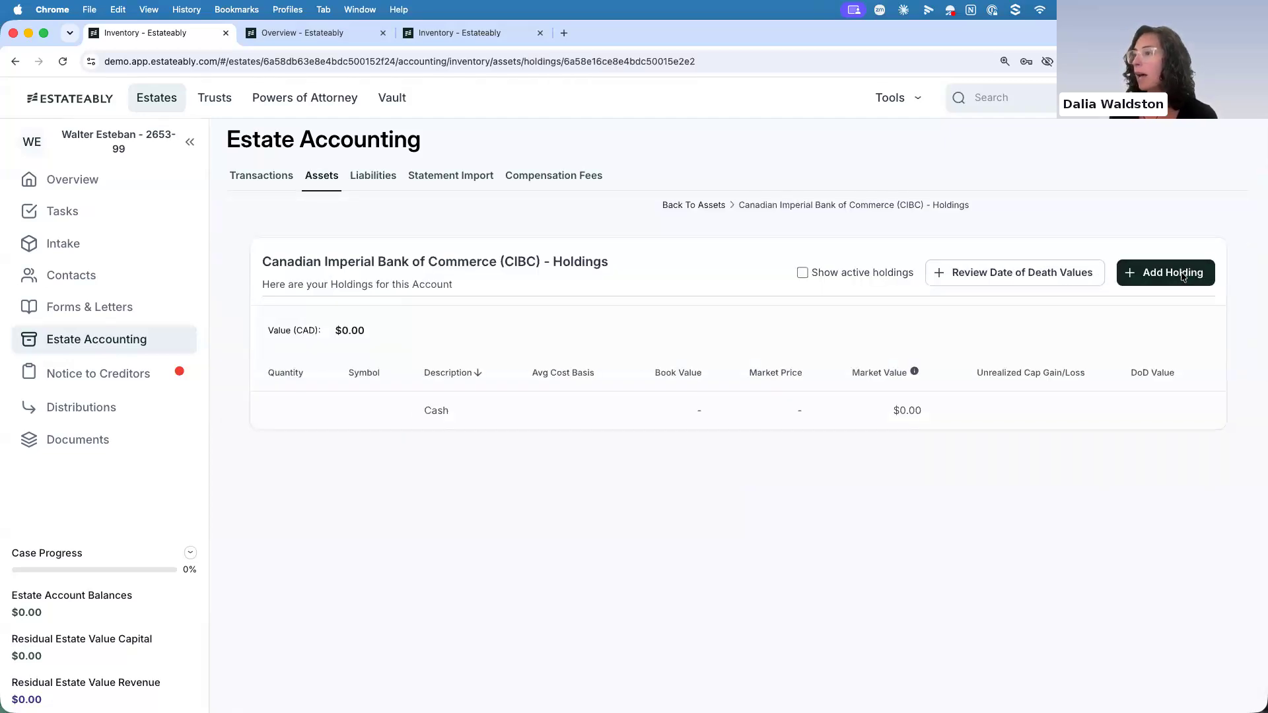
left_click(606, 232)
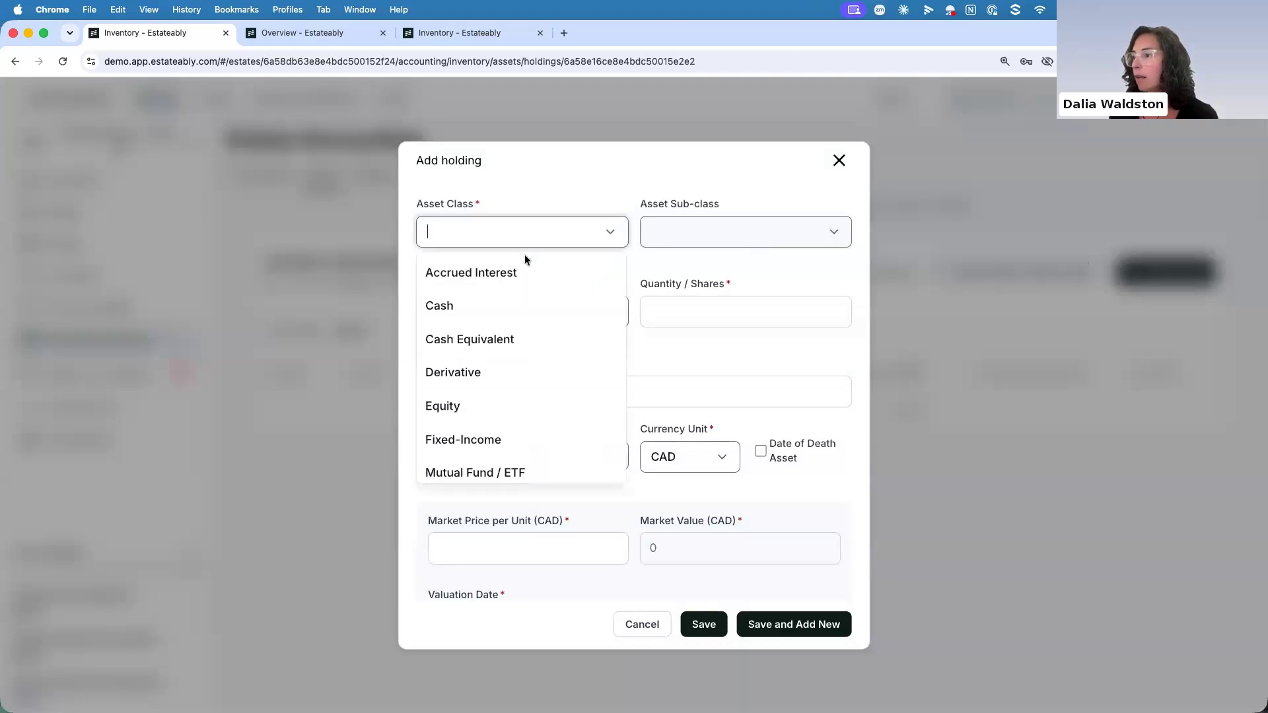
left_click(487, 439)
left_click(697, 228)
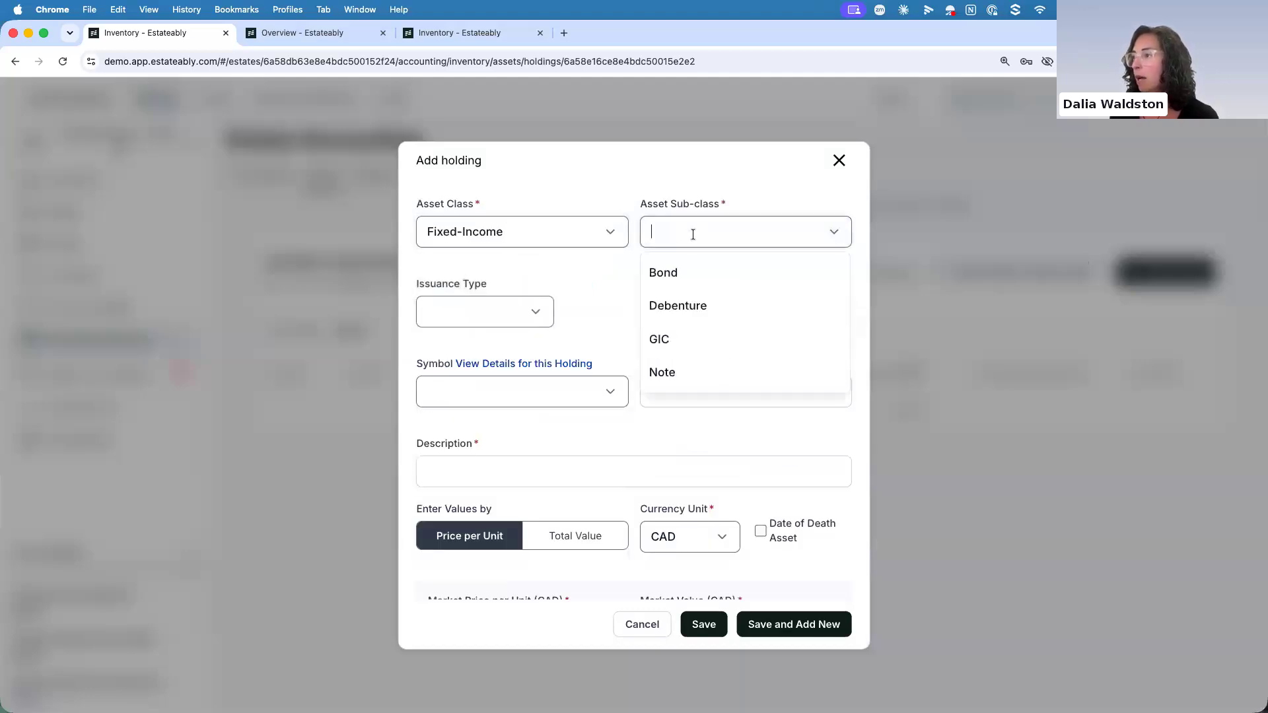
left_click(660, 339)
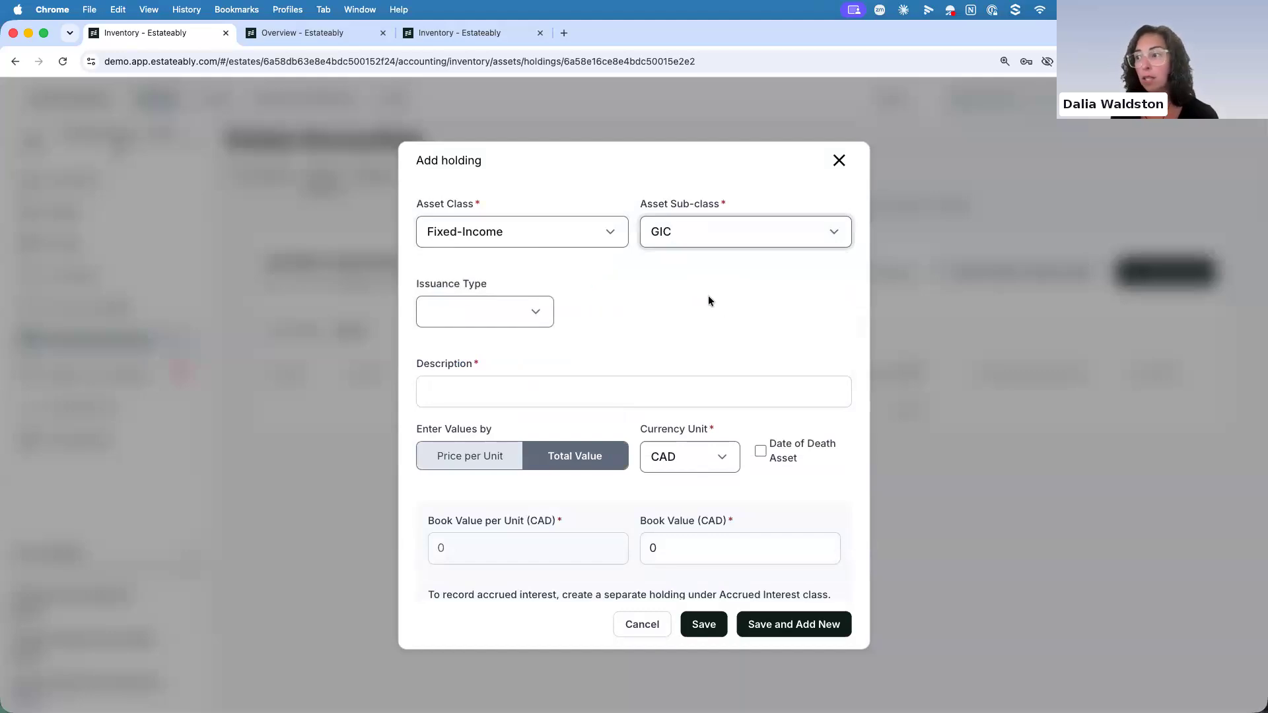
Describe the new holding as "GIC 1" and set its book value to 200 CAD
left_click(496, 385)
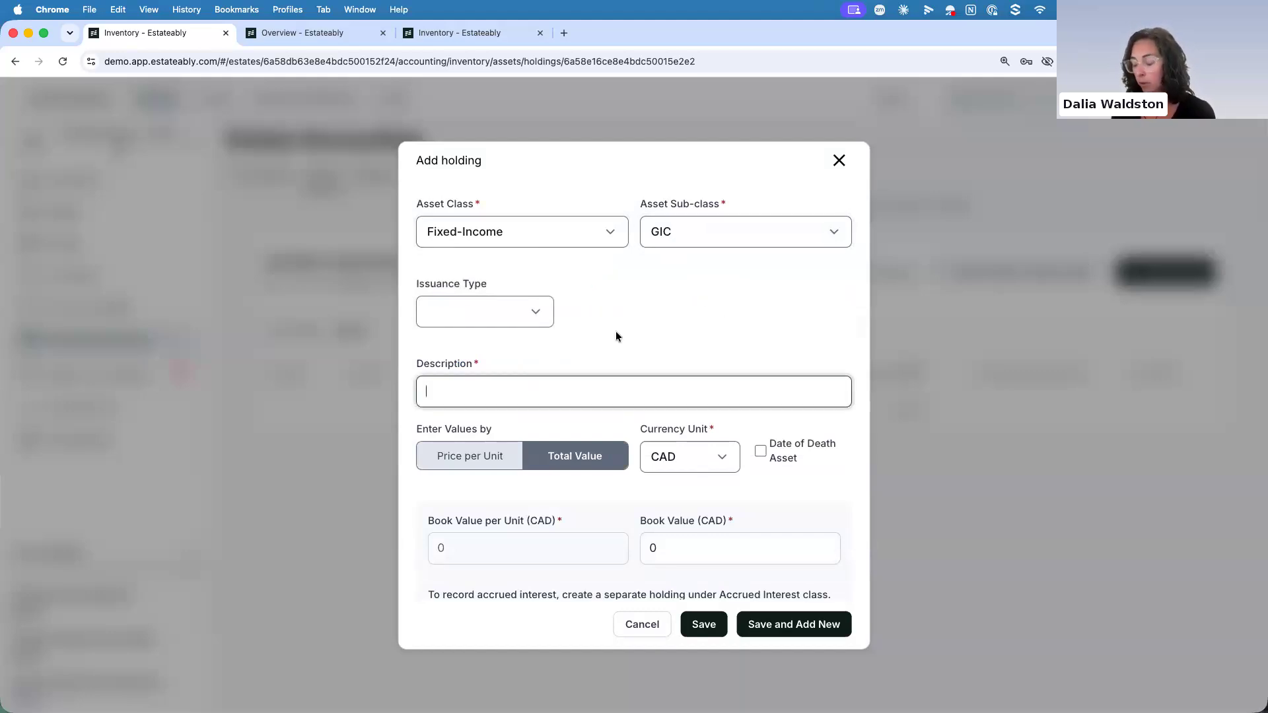
type("GIC")
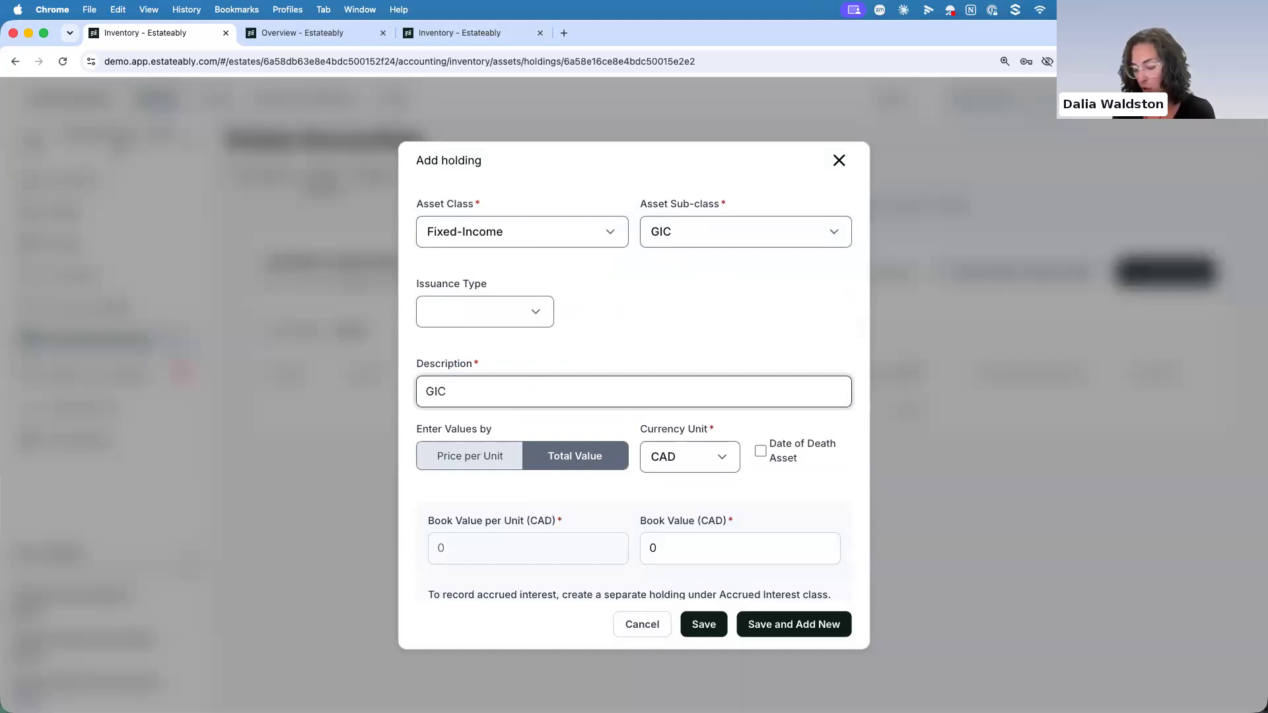
type(" 1")
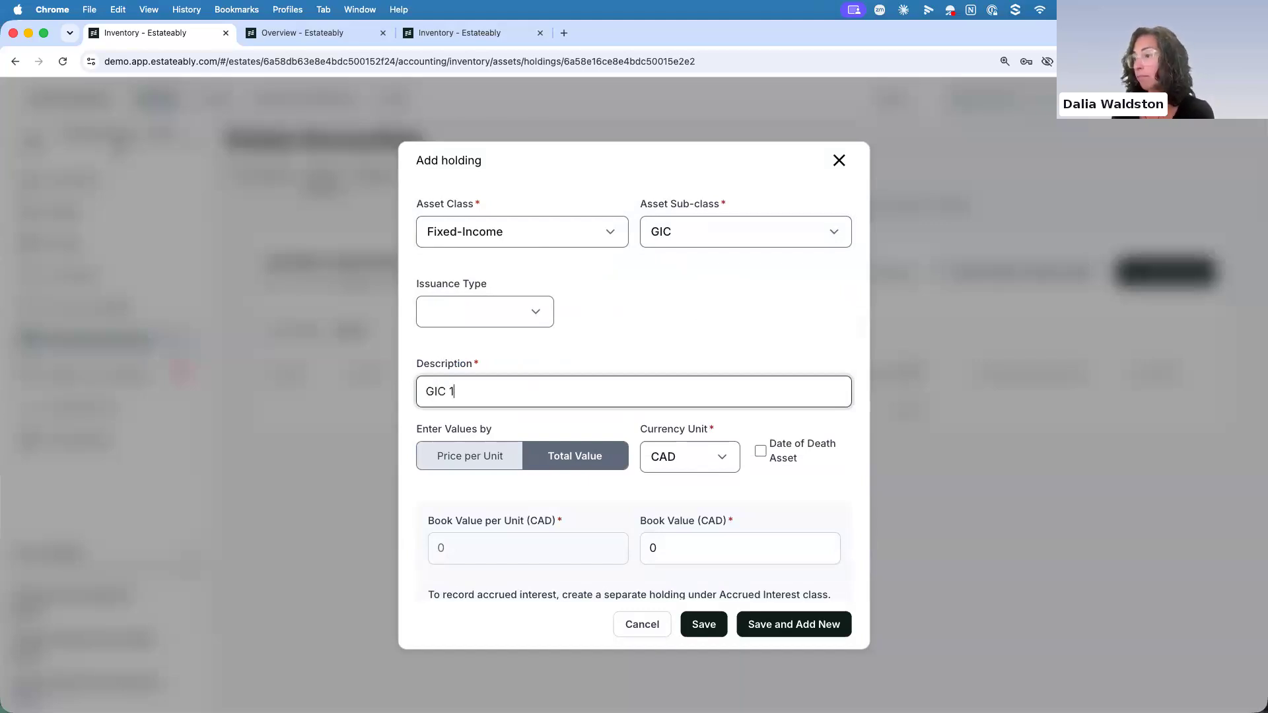
scroll(644, 304, "down", 3)
scroll(594, 373, "down", 1)
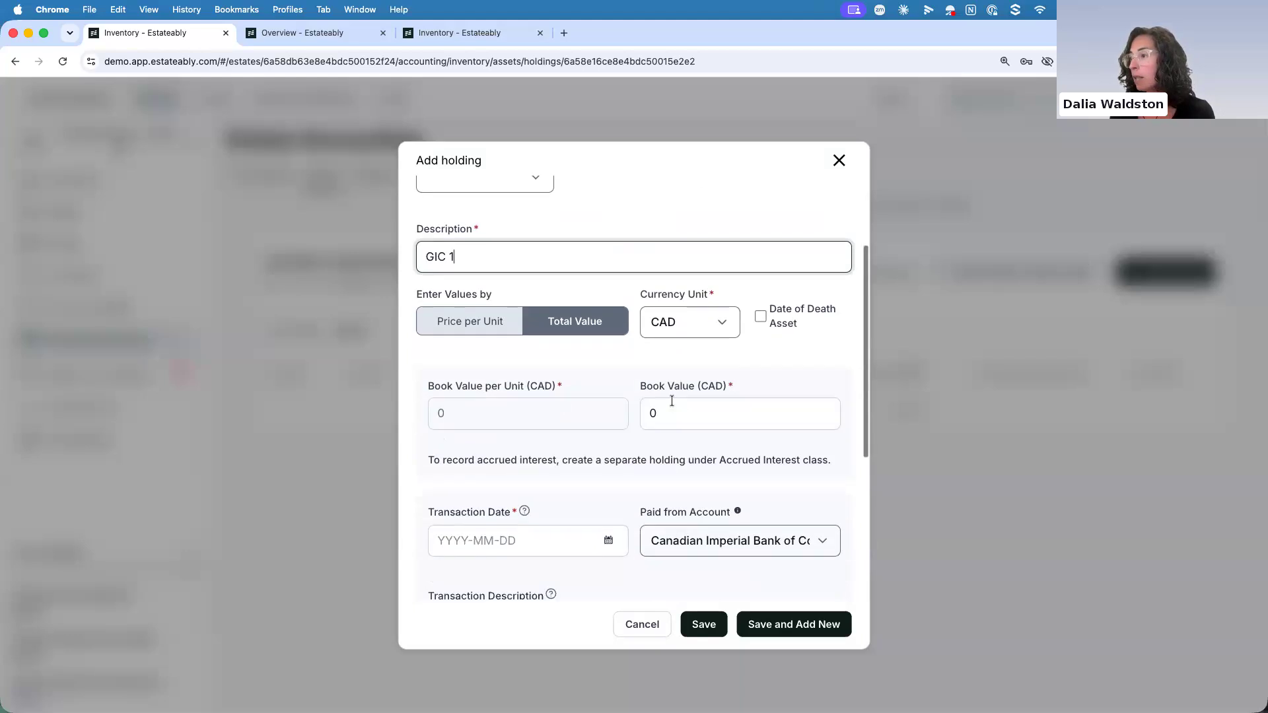
double_click(651, 413)
type("200")
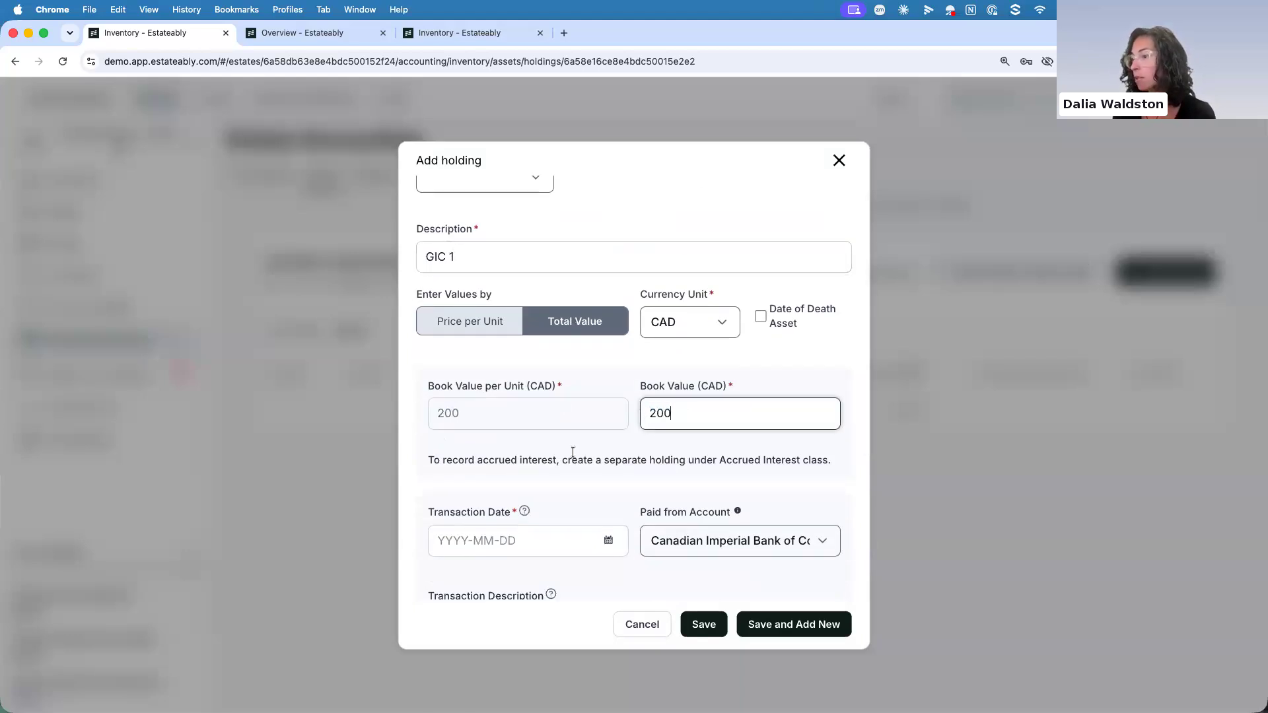
Set the holding's transaction date to 2026-02-02 and save the holding
scroll(483, 434, "down", 3)
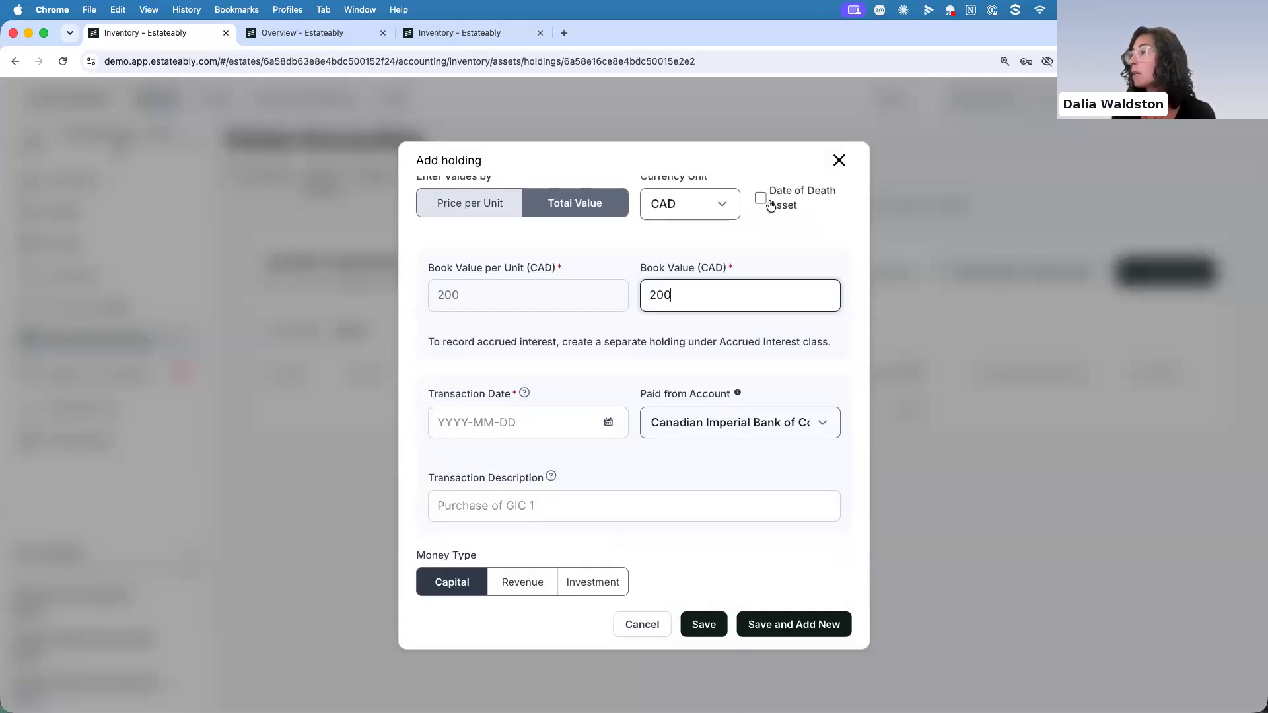
left_click(439, 421)
type("2026-02-02")
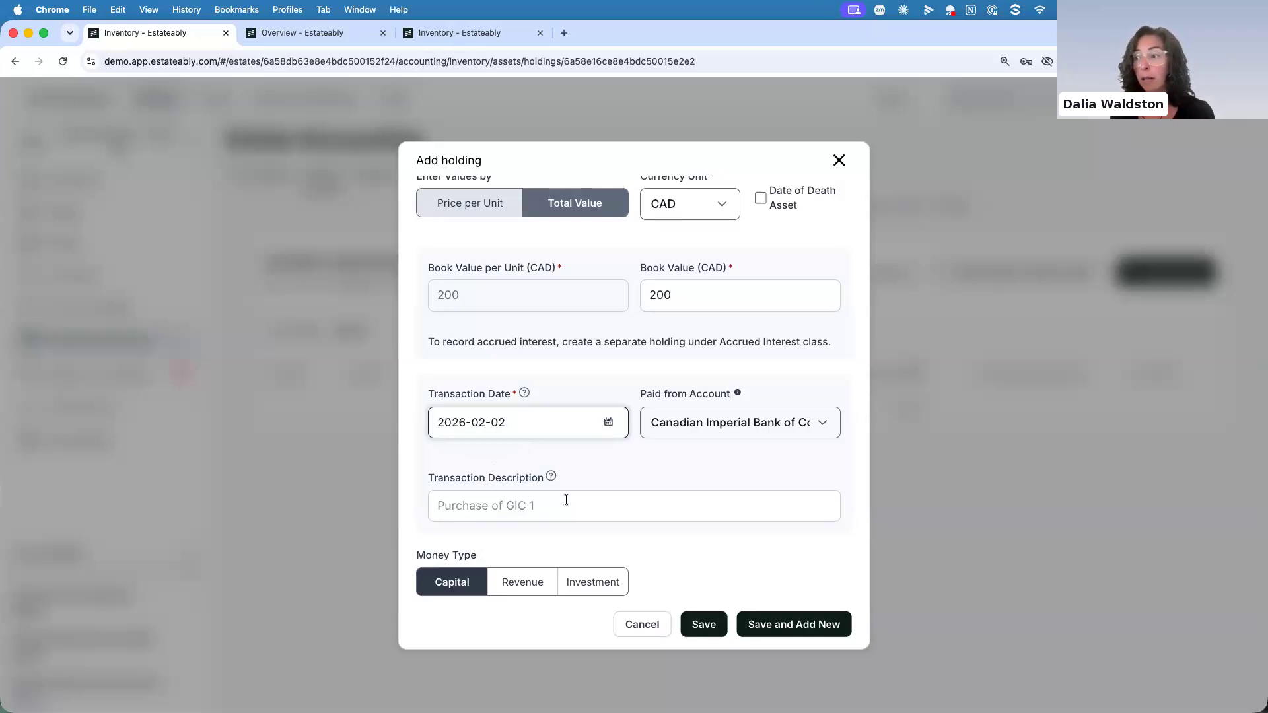
scroll(554, 503, "down", 2)
scroll(553, 503, "down", 1)
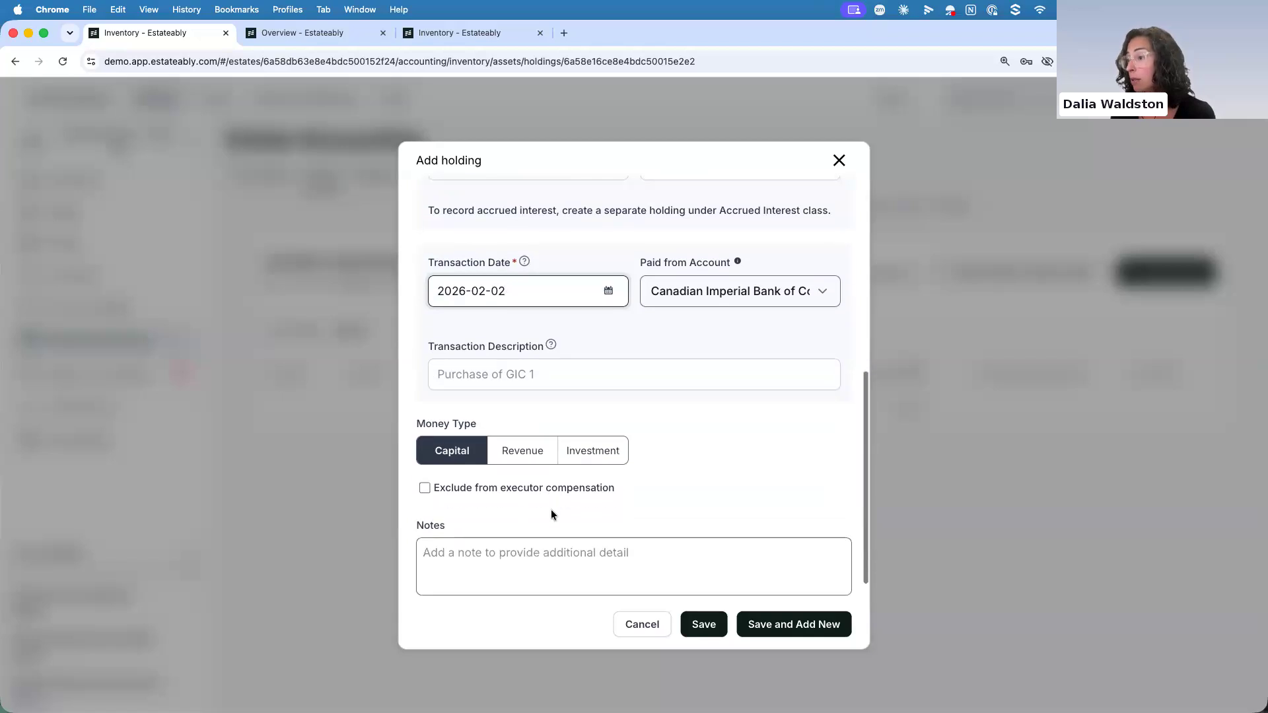
left_click(704, 624)
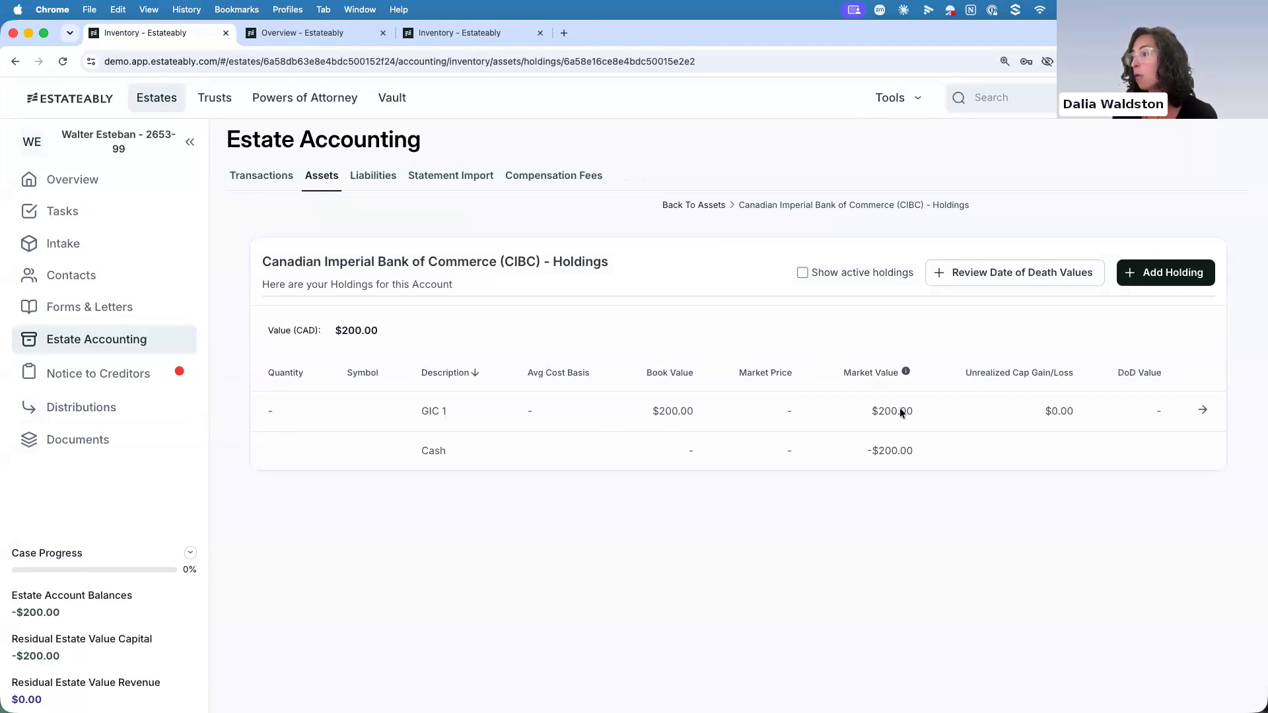
Liquidate 100 CAD of the GIC 1 holding, save it, and check the redemption among the estate's transactions
left_click(1202, 410)
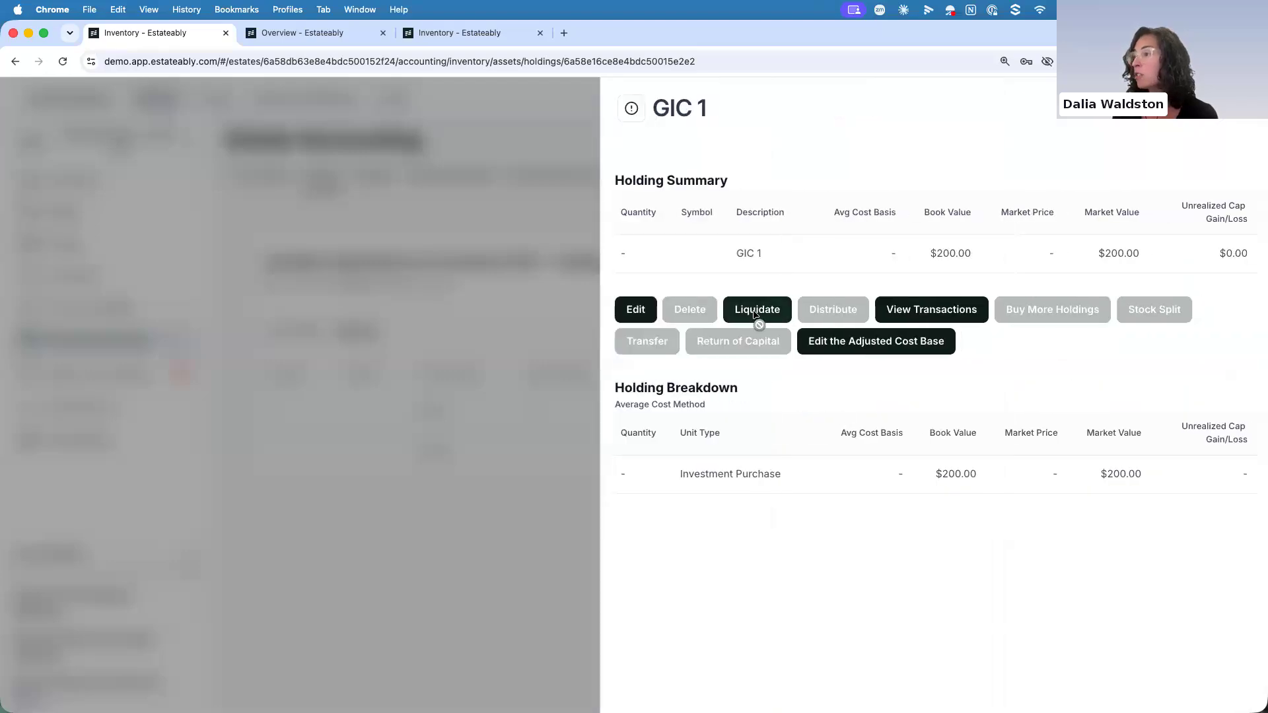
left_click(754, 309)
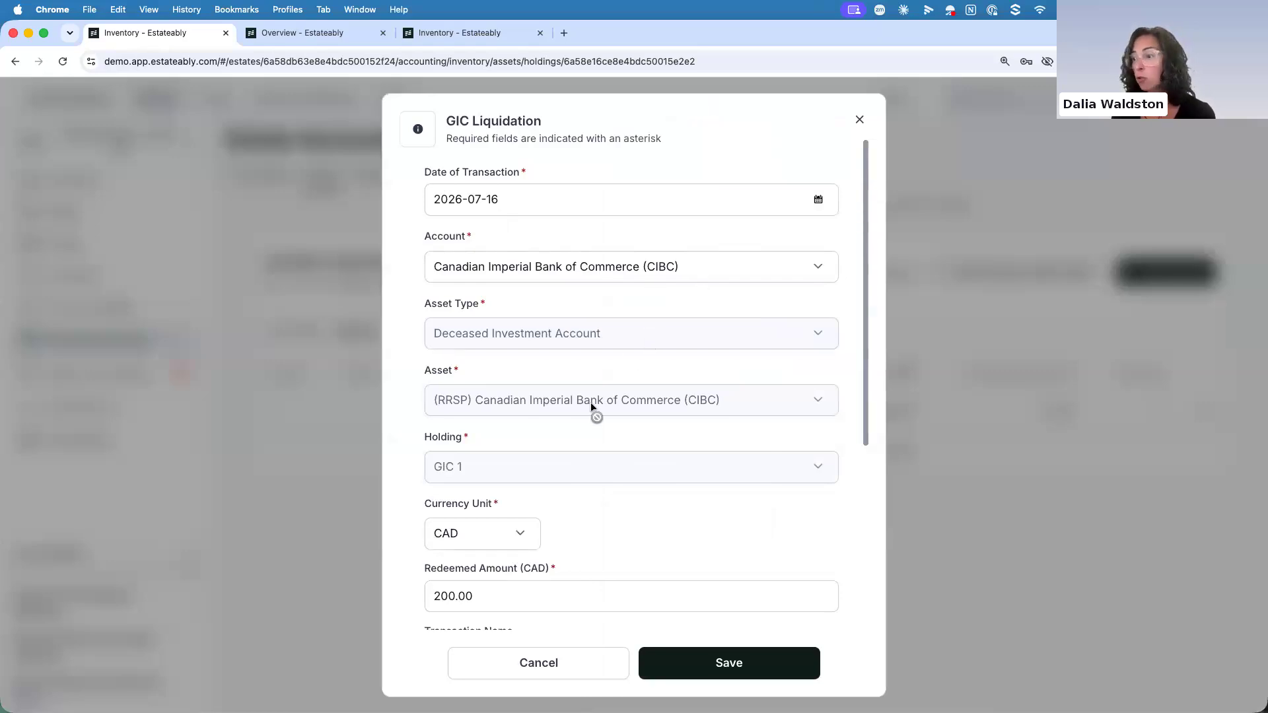
scroll(591, 404, "down", 5)
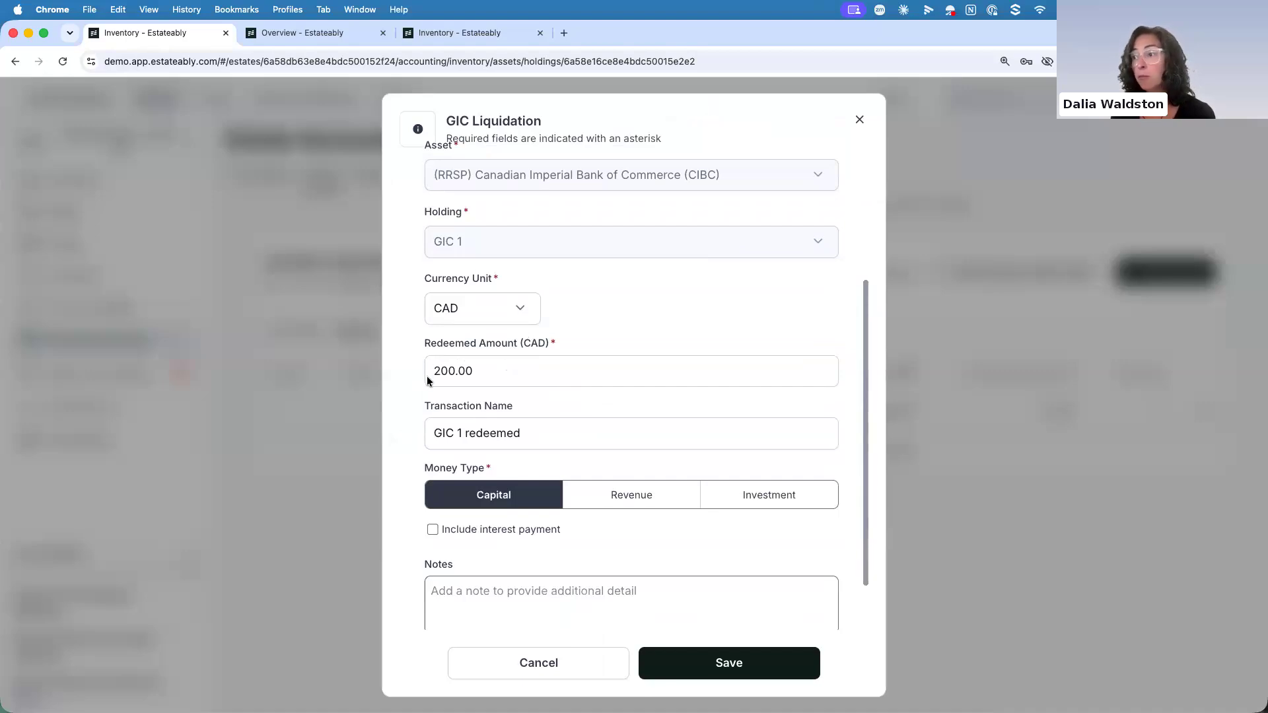
left_click_drag(476, 369, 404, 370)
type("100")
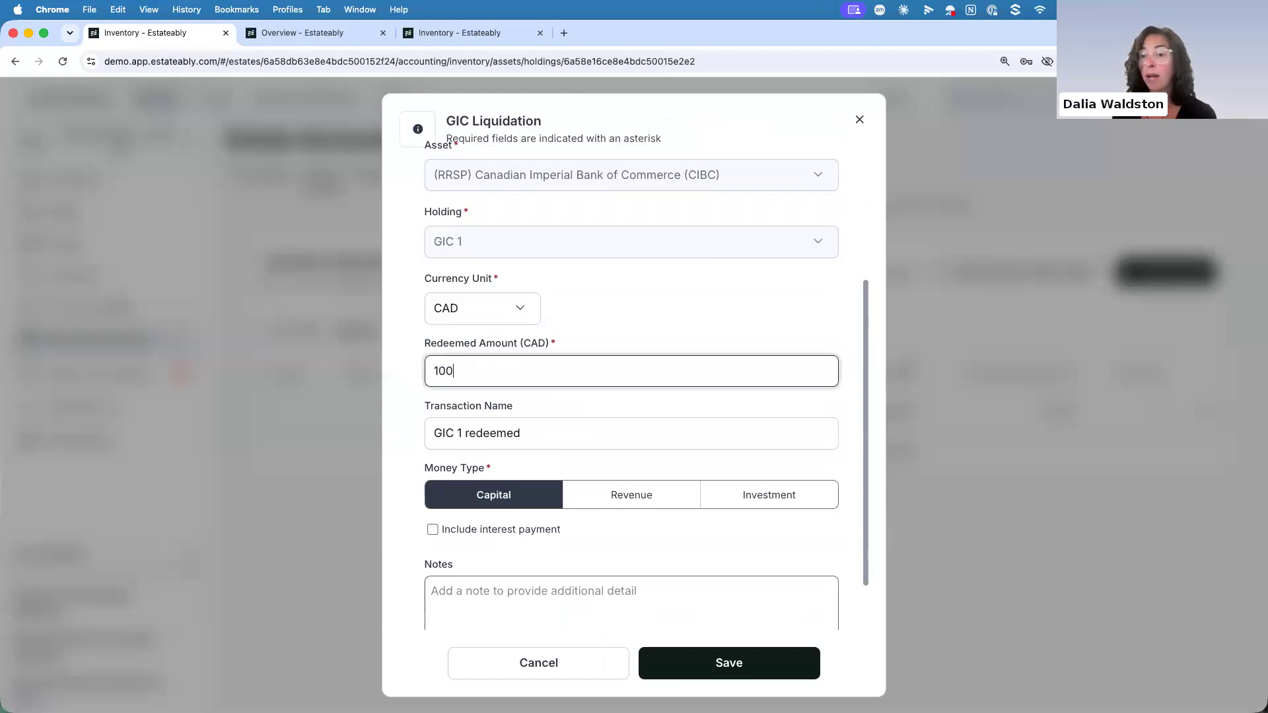
left_click(704, 667)
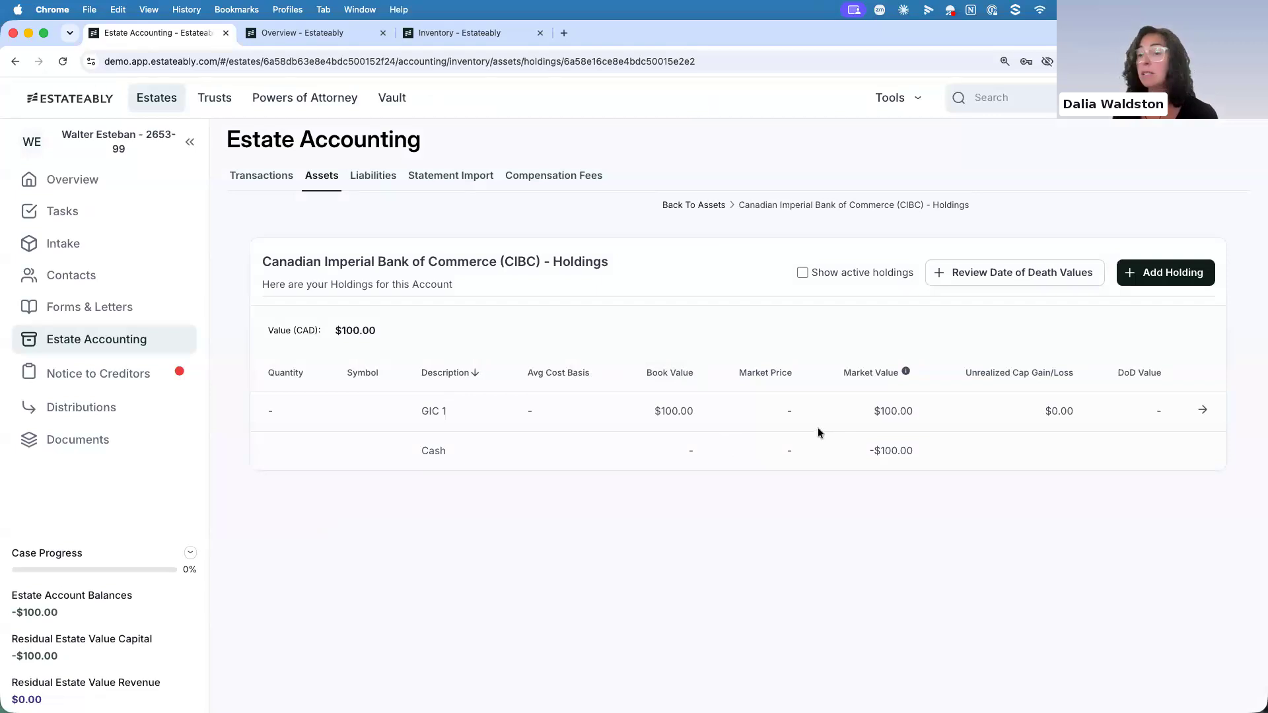
left_click(254, 177)
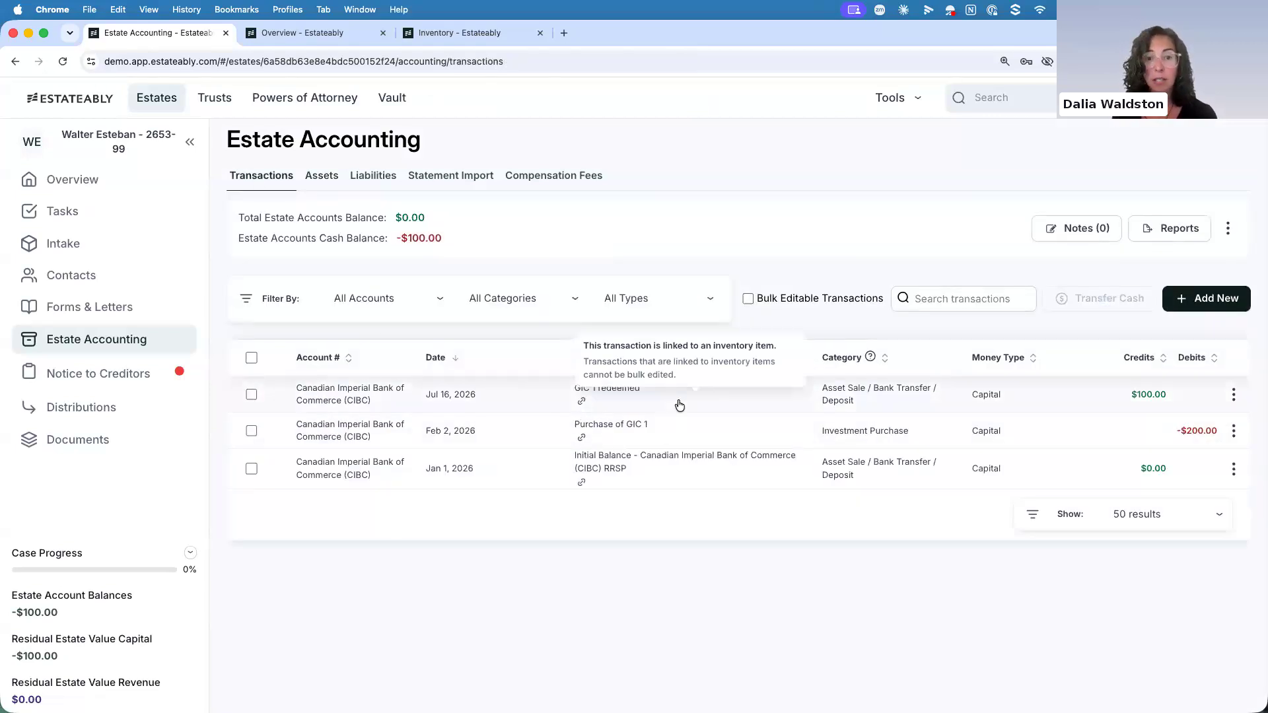
left_click(323, 175)
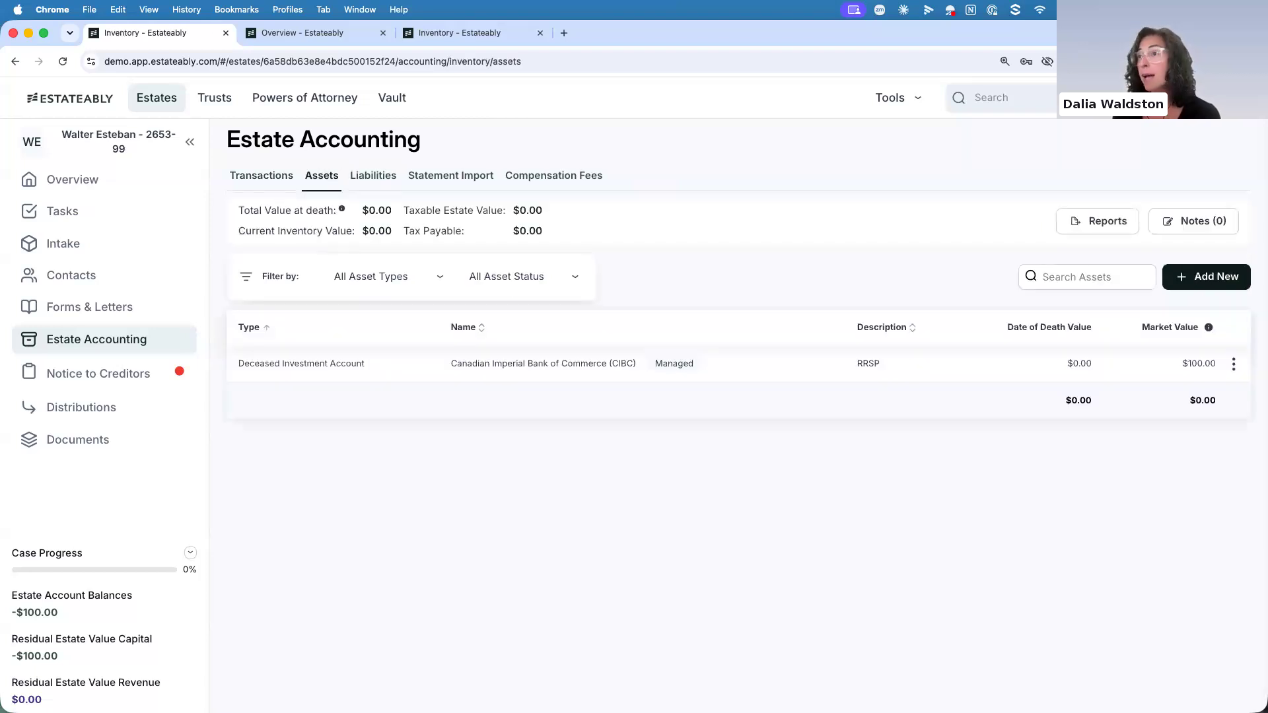
Switch to the Probate Only estate file and open its Estate Information Return submission
left_click(302, 33)
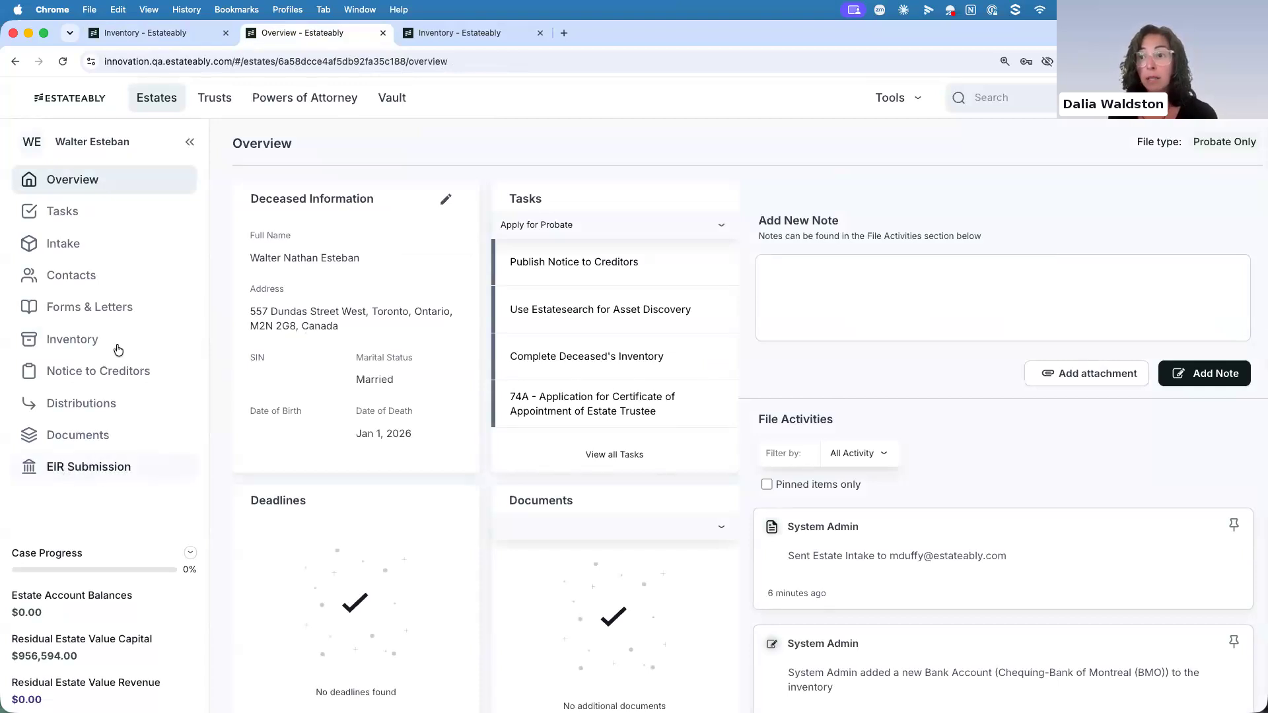
left_click(103, 311)
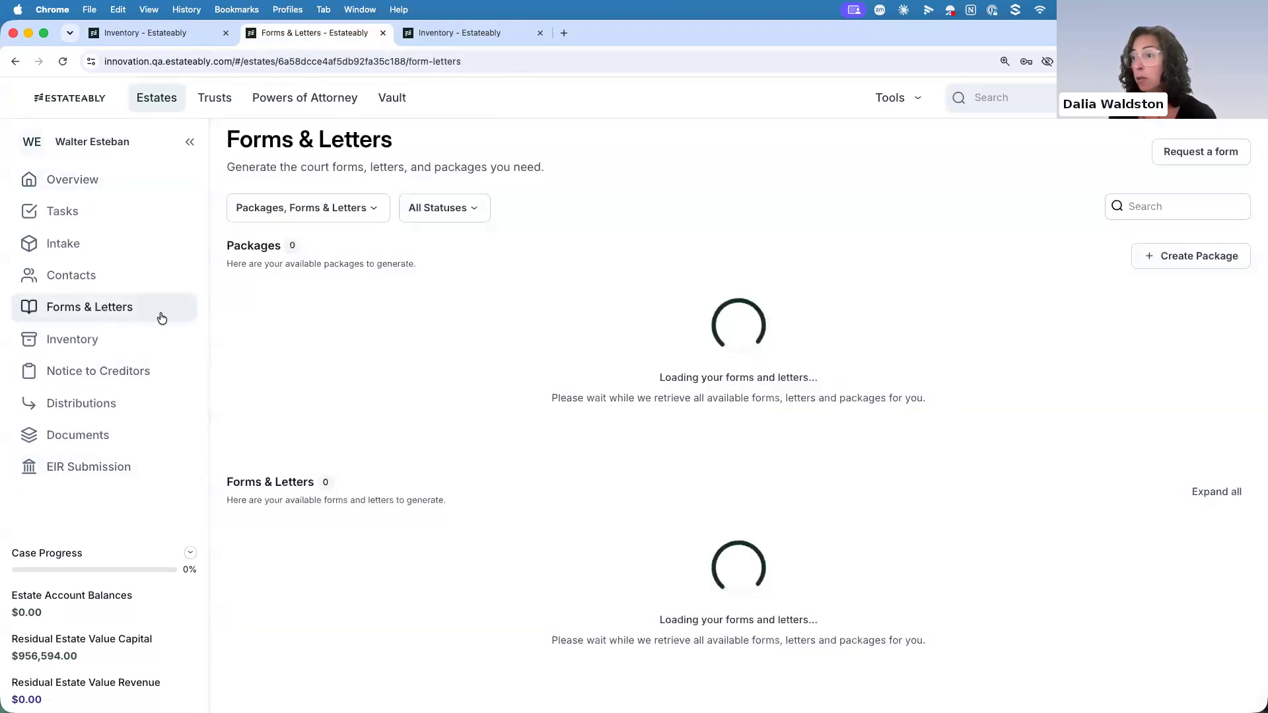
left_click(91, 469)
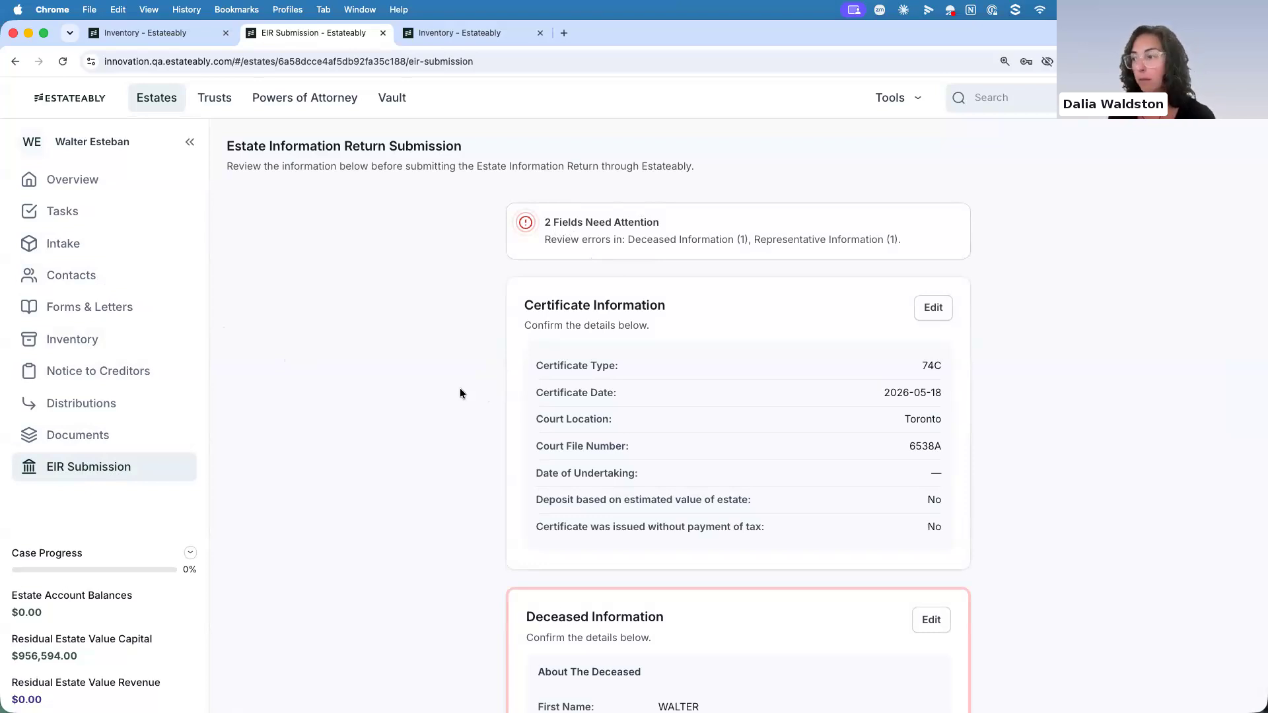
From the return's Deceased Information section, enter the deceased's date of birth in the intake and update it
scroll(460, 387, "down", 5)
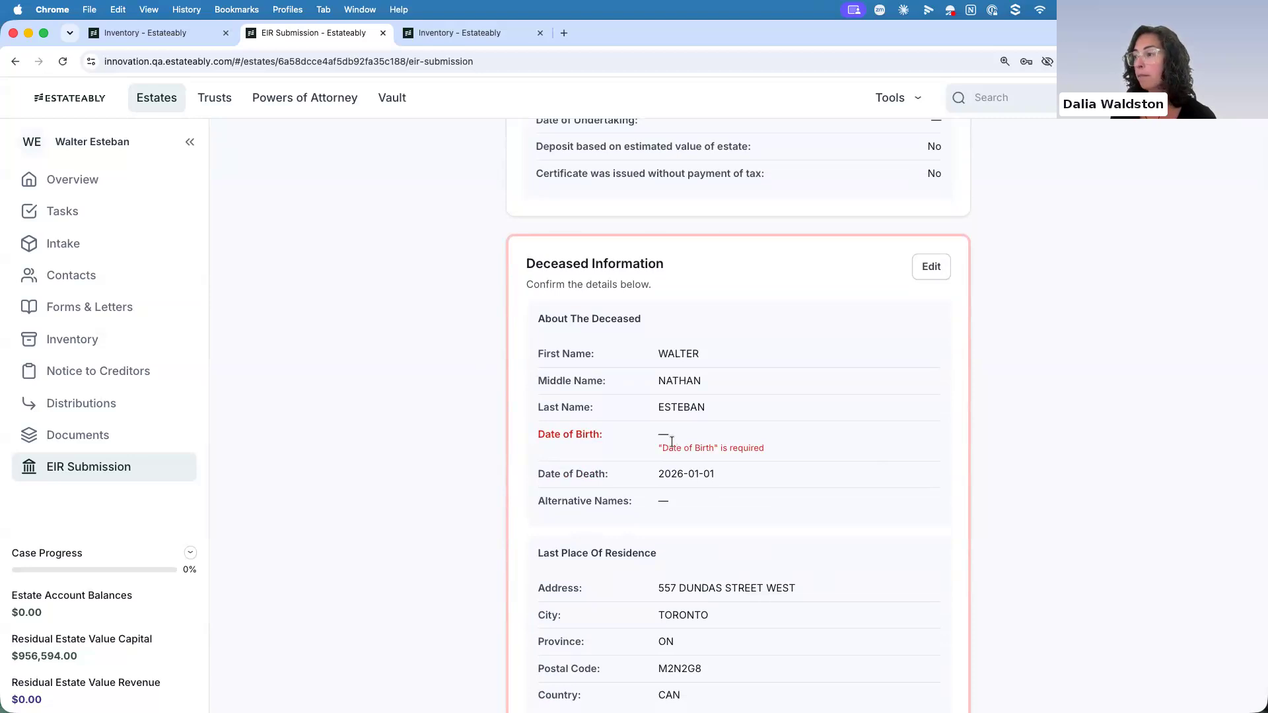
left_click(937, 274)
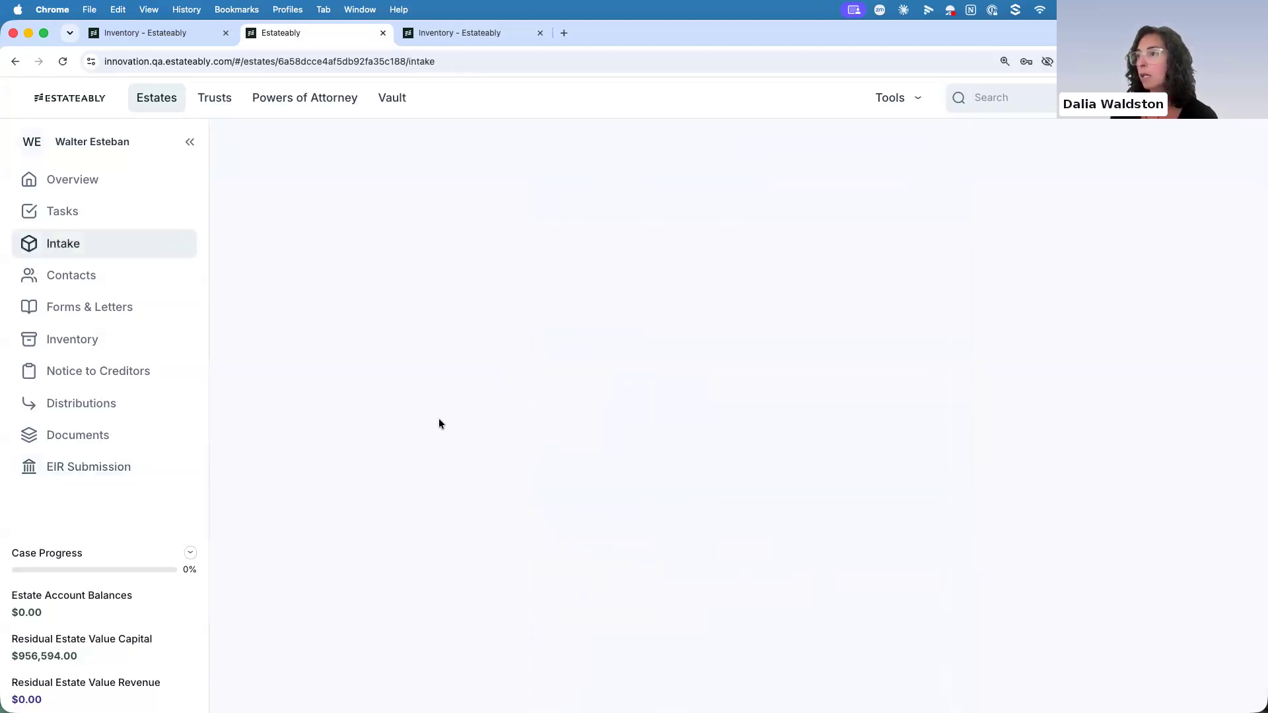
scroll(415, 426, "down", 3)
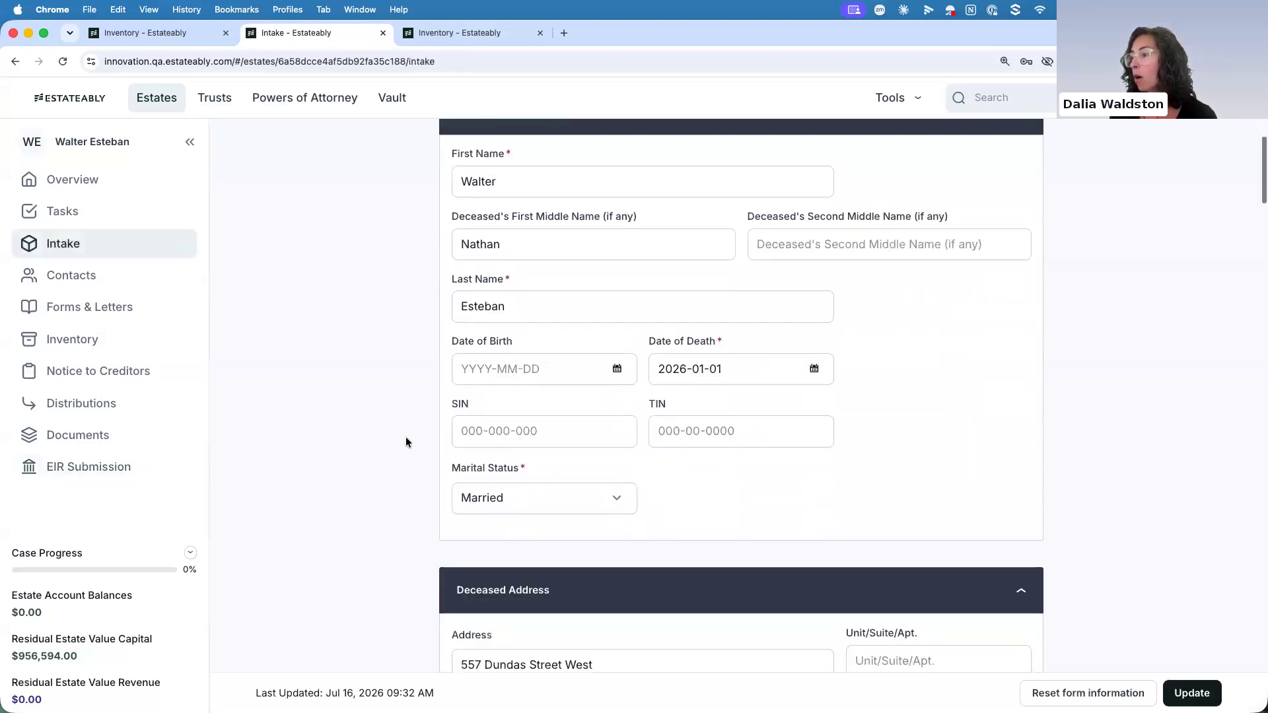
left_click(463, 367)
type("1942-03-16")
left_click(1190, 692)
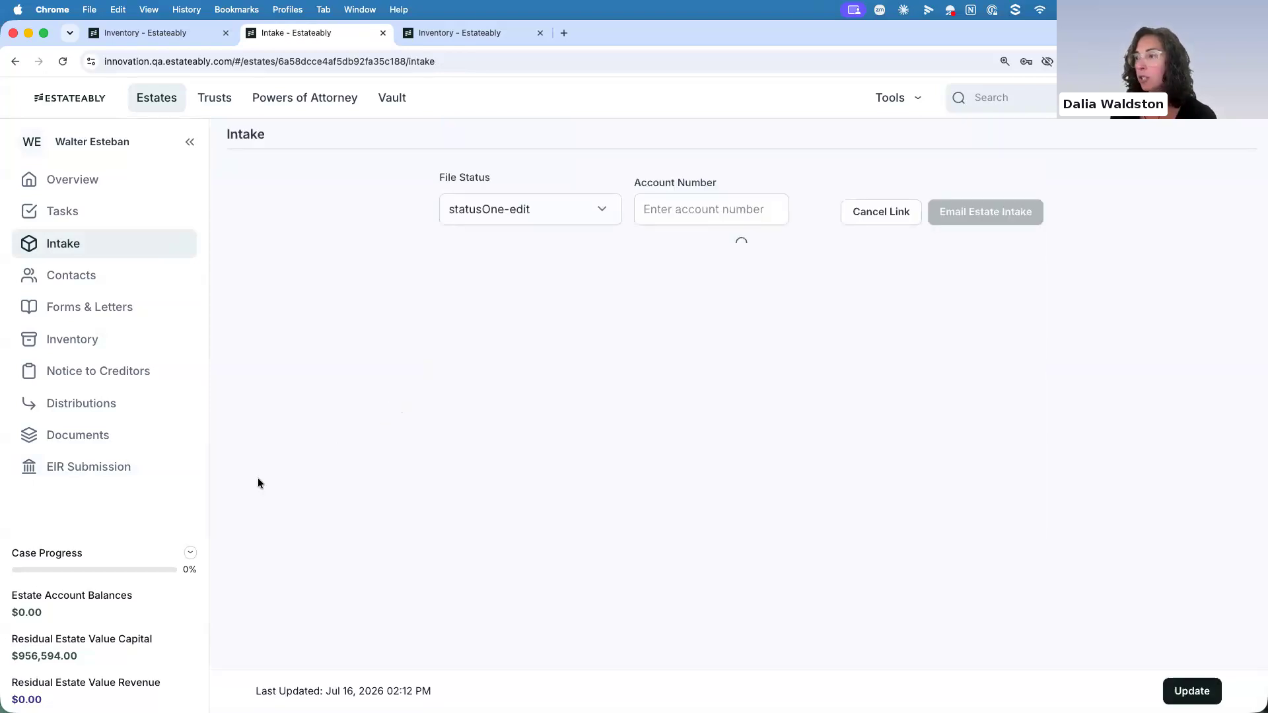
From the return's Representative Information section, fill in the executor's missing phone number and save the contact
left_click(114, 471)
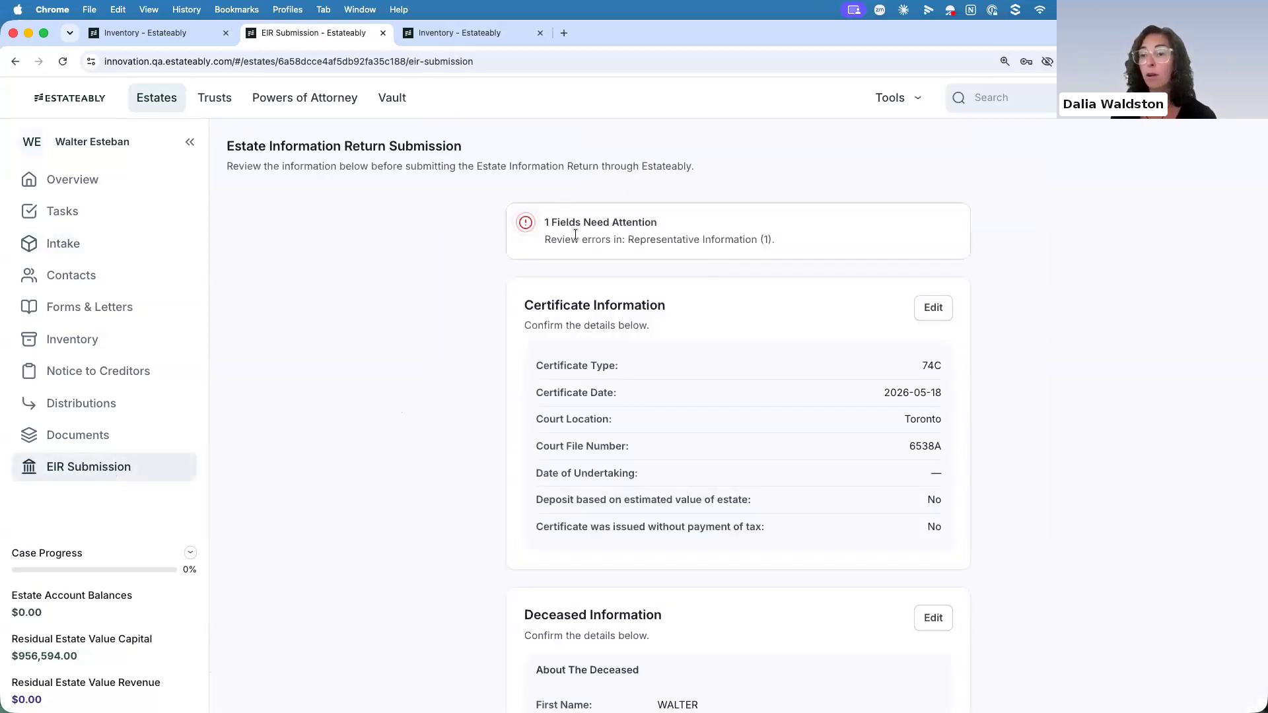
scroll(470, 452, "down", 4)
scroll(471, 453, "down", 9)
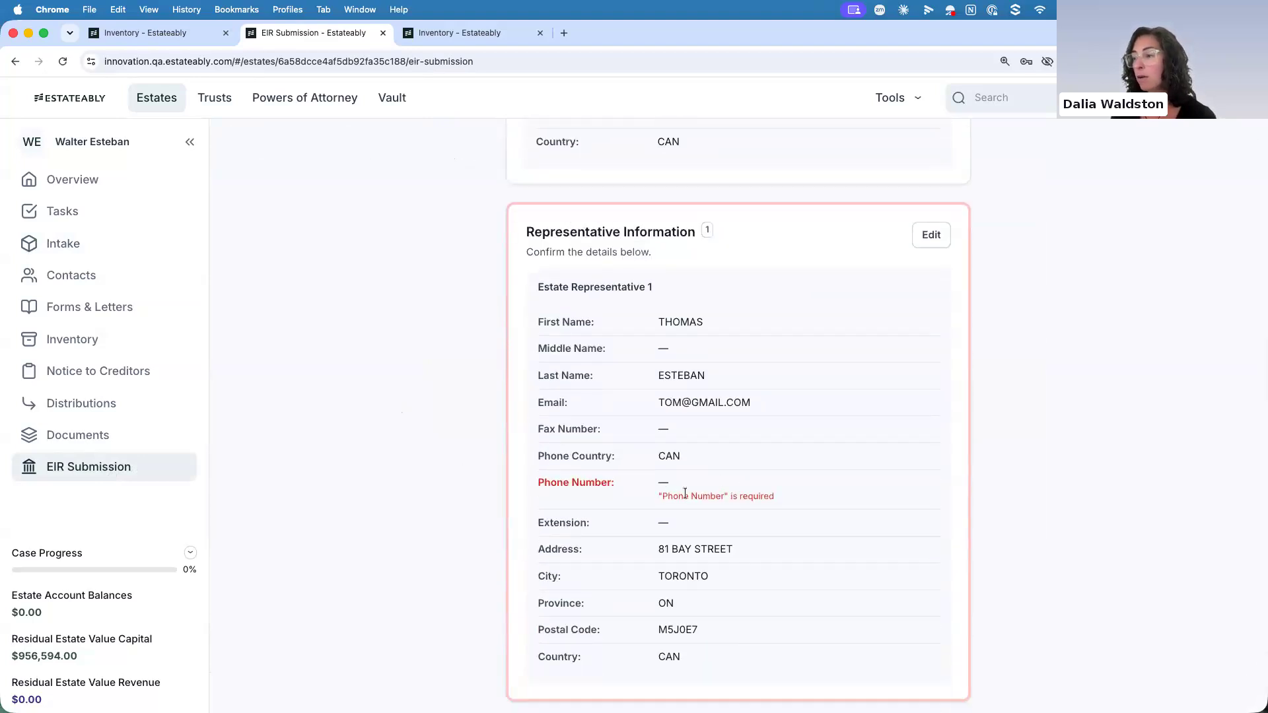
left_click(930, 234)
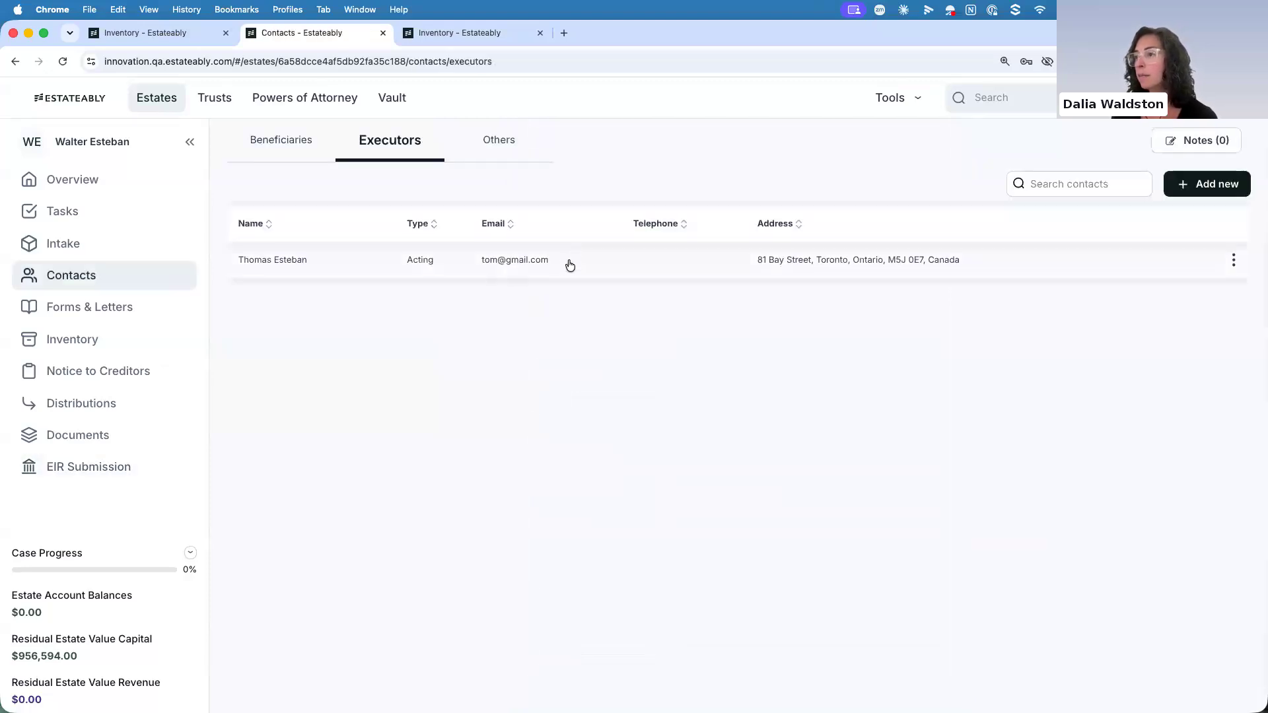
left_click(570, 264)
scroll(370, 371, "down", 1)
scroll(380, 387, "down", 5)
left_click(489, 409)
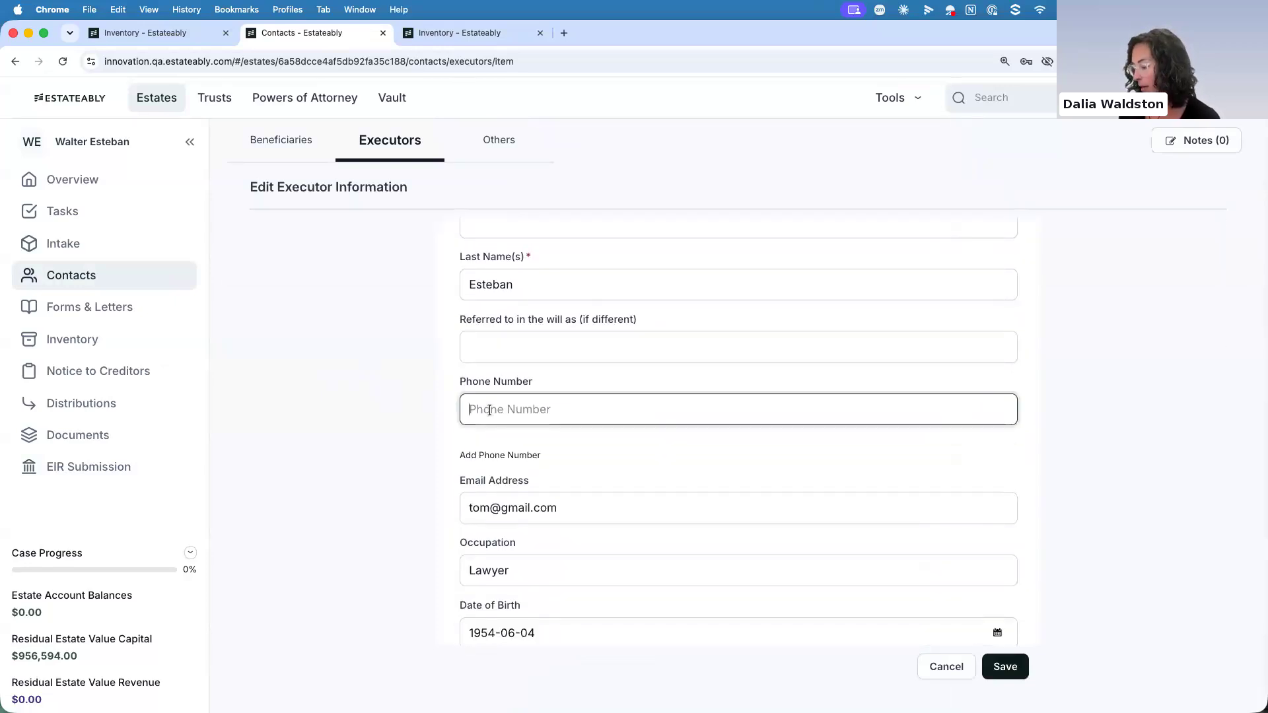
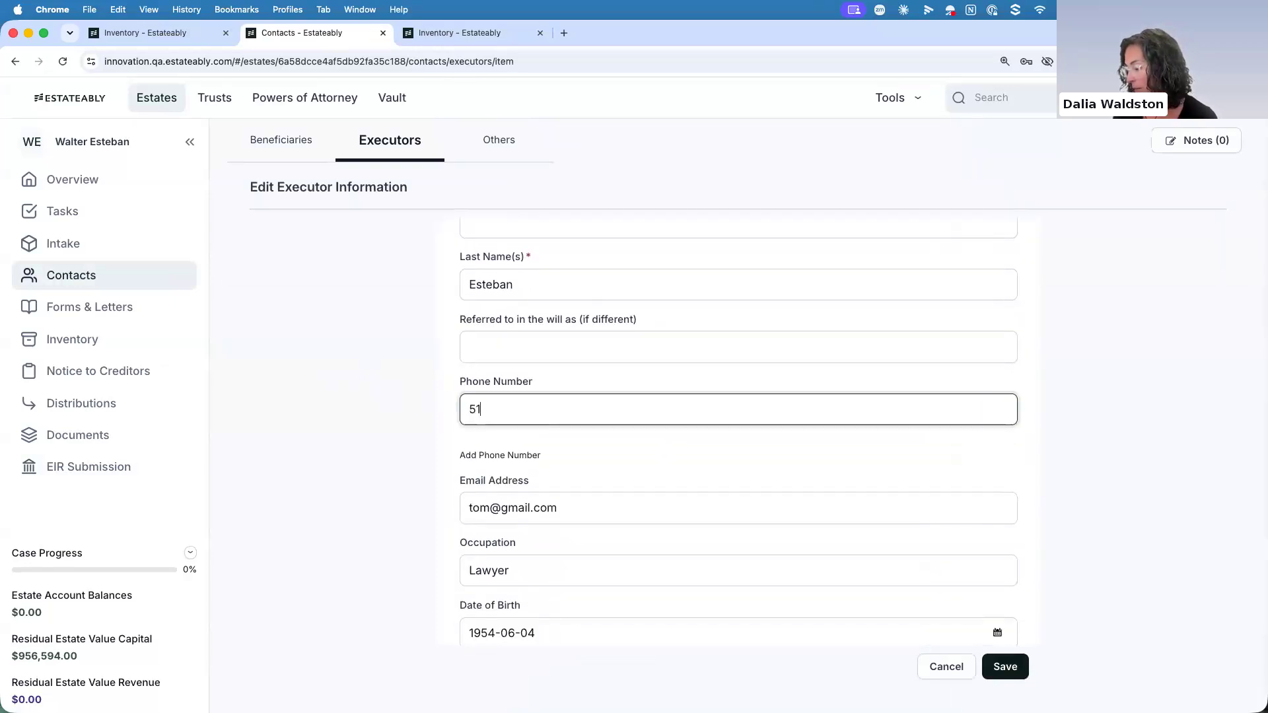
left_click(1006, 667)
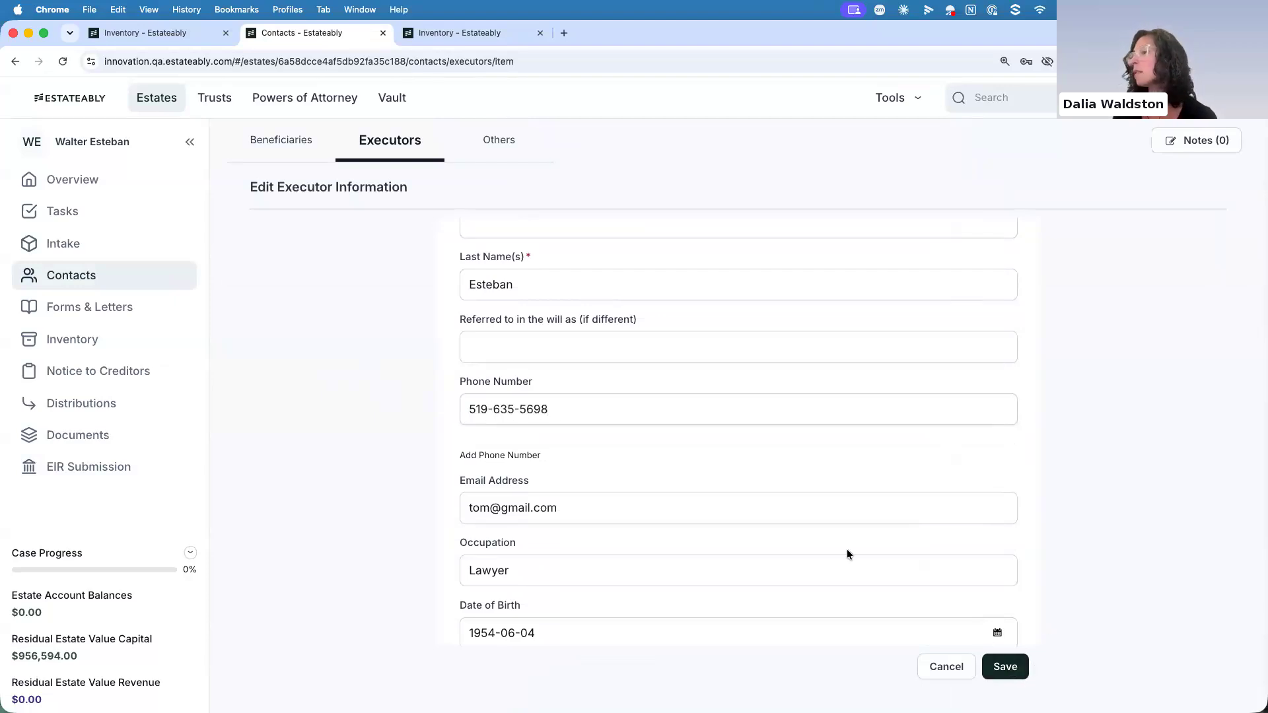
Review the Estate Information Return from certificate information through real estate, bank accounts, submission settings, payment information and supporting documents
left_click(88, 469)
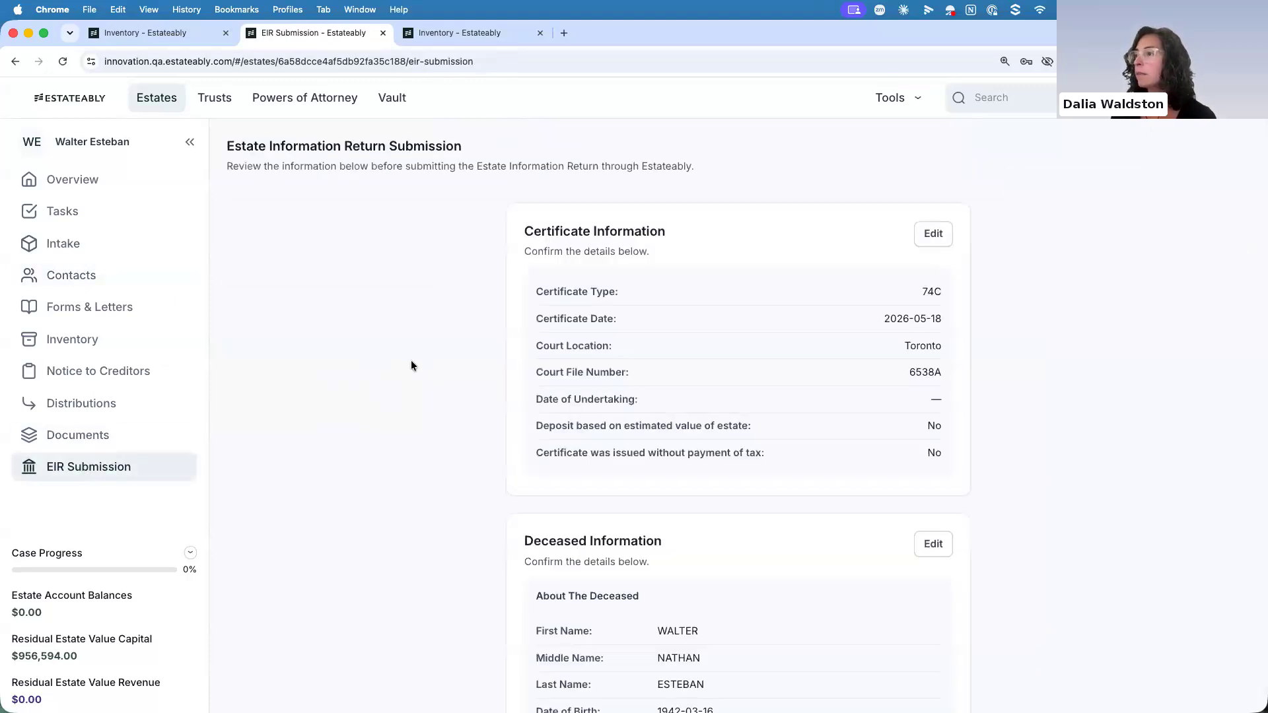
scroll(435, 426, "down", 8)
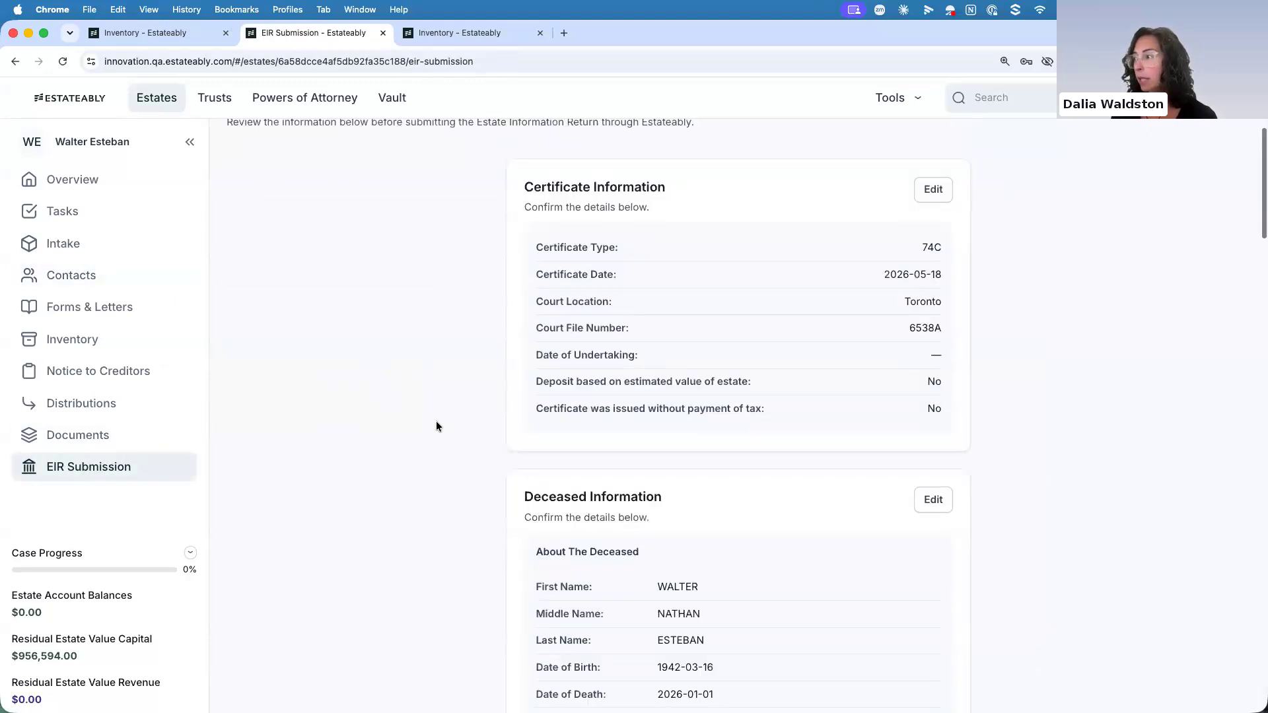
scroll(436, 425, "down", 9)
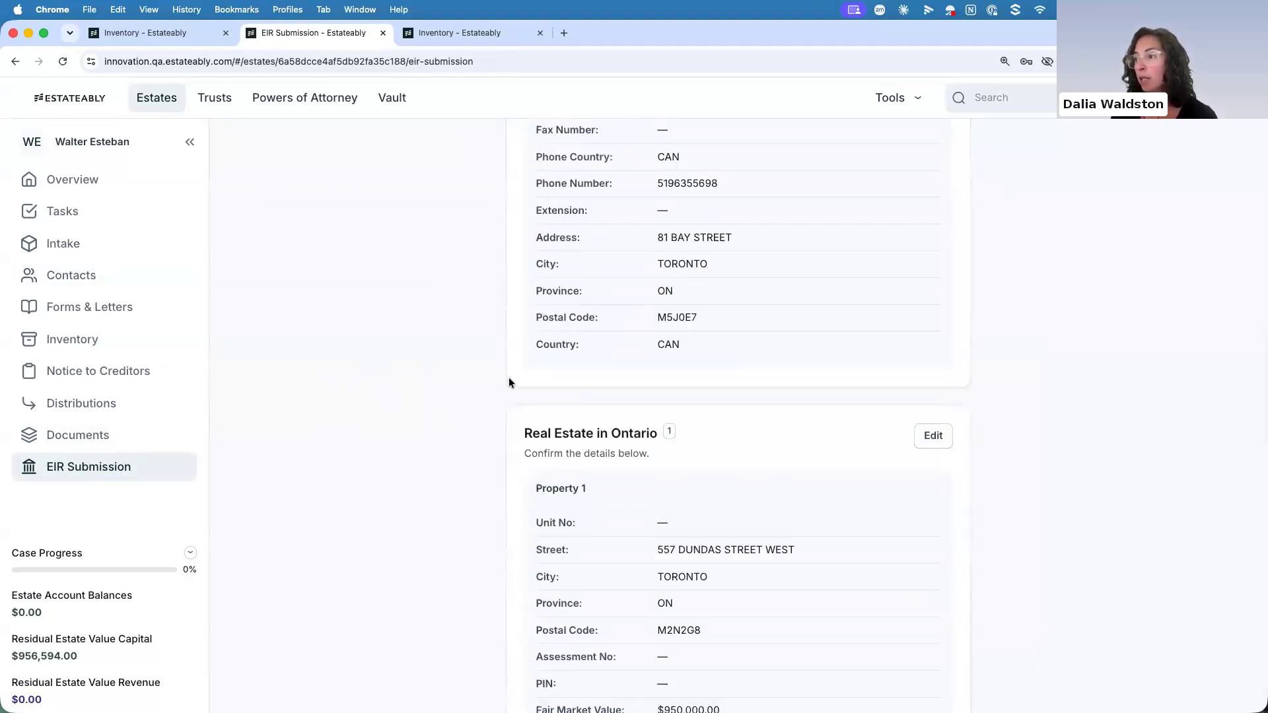
scroll(462, 410, "down", 3)
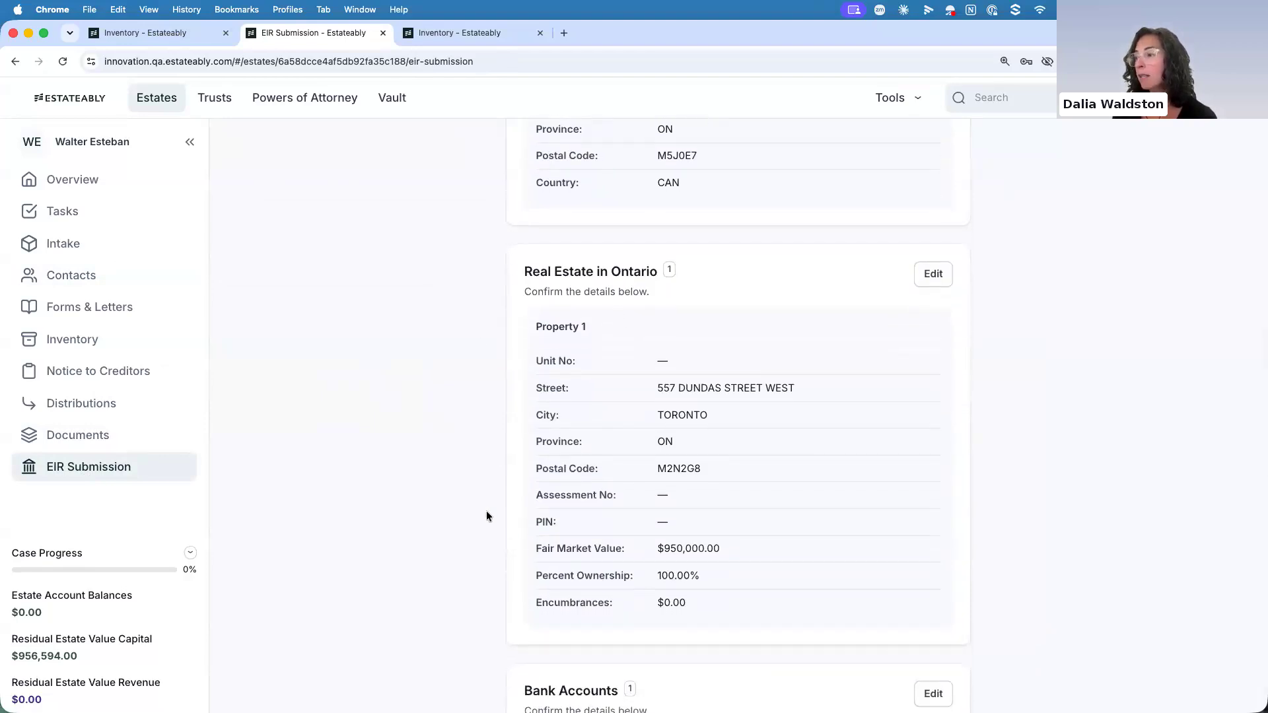
scroll(467, 467, "down", 2)
scroll(467, 467, "down", 7)
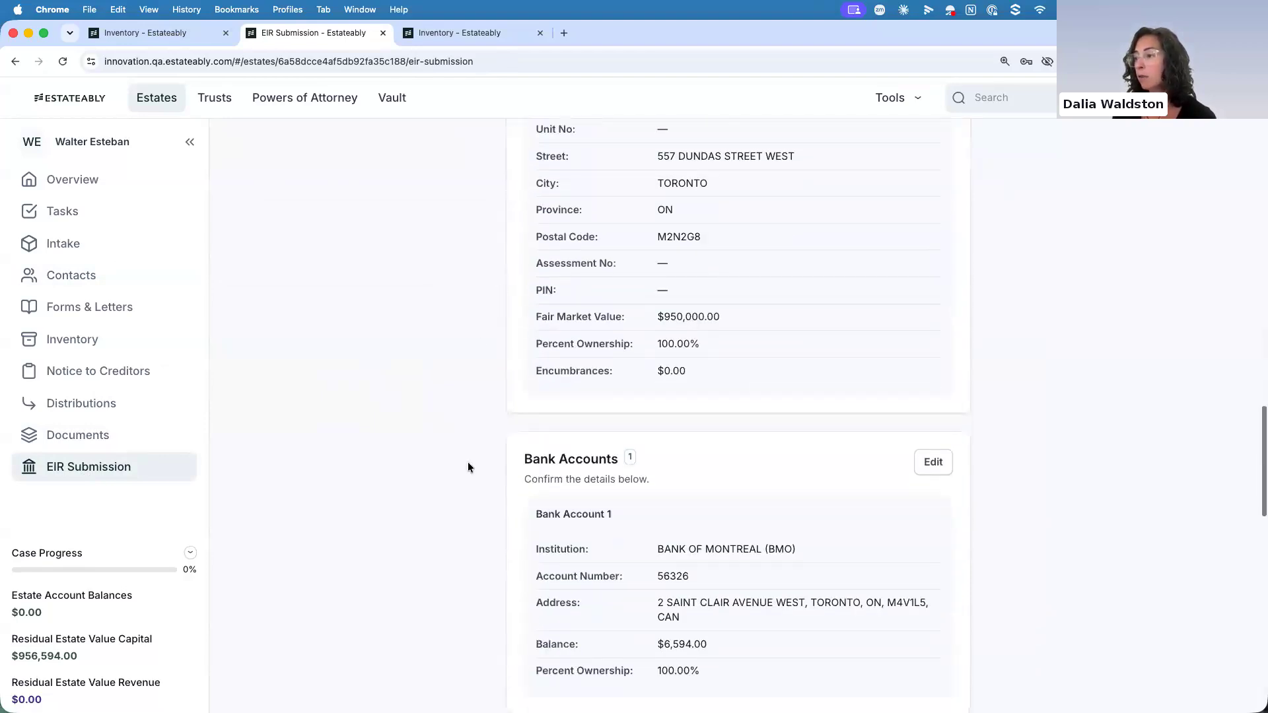
scroll(467, 467, "down", 3)
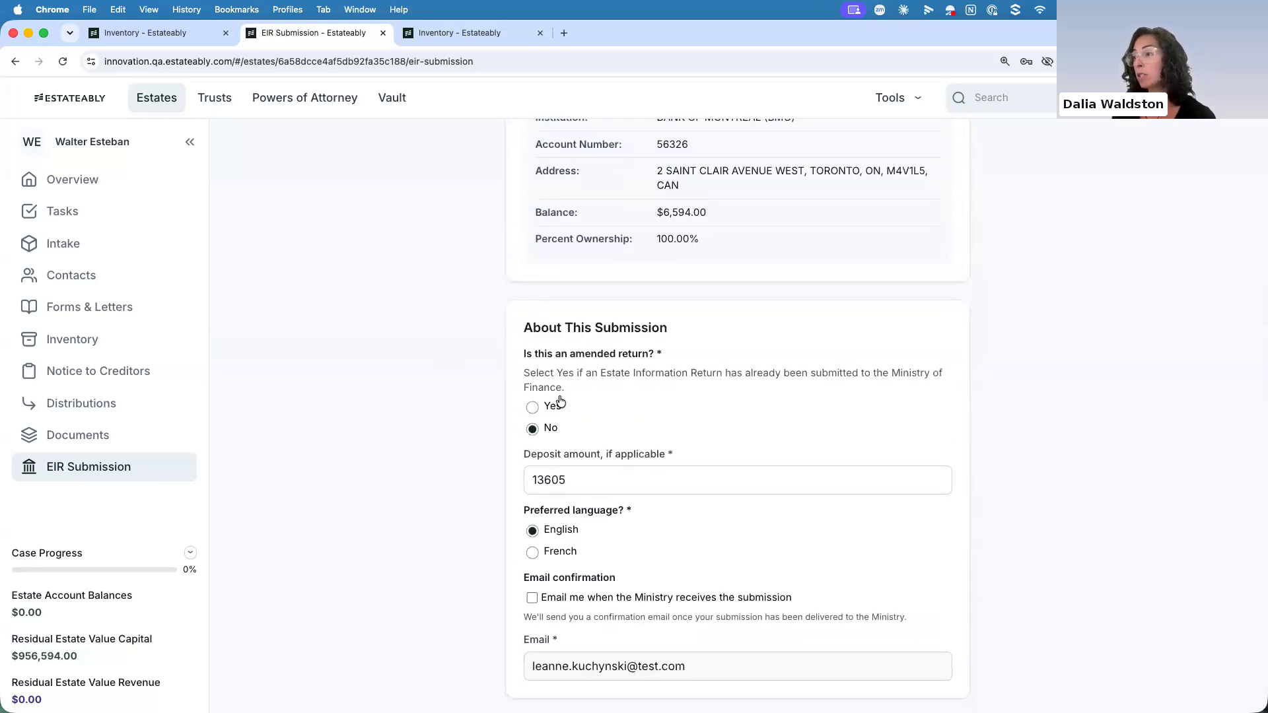
scroll(557, 400, "down", 1)
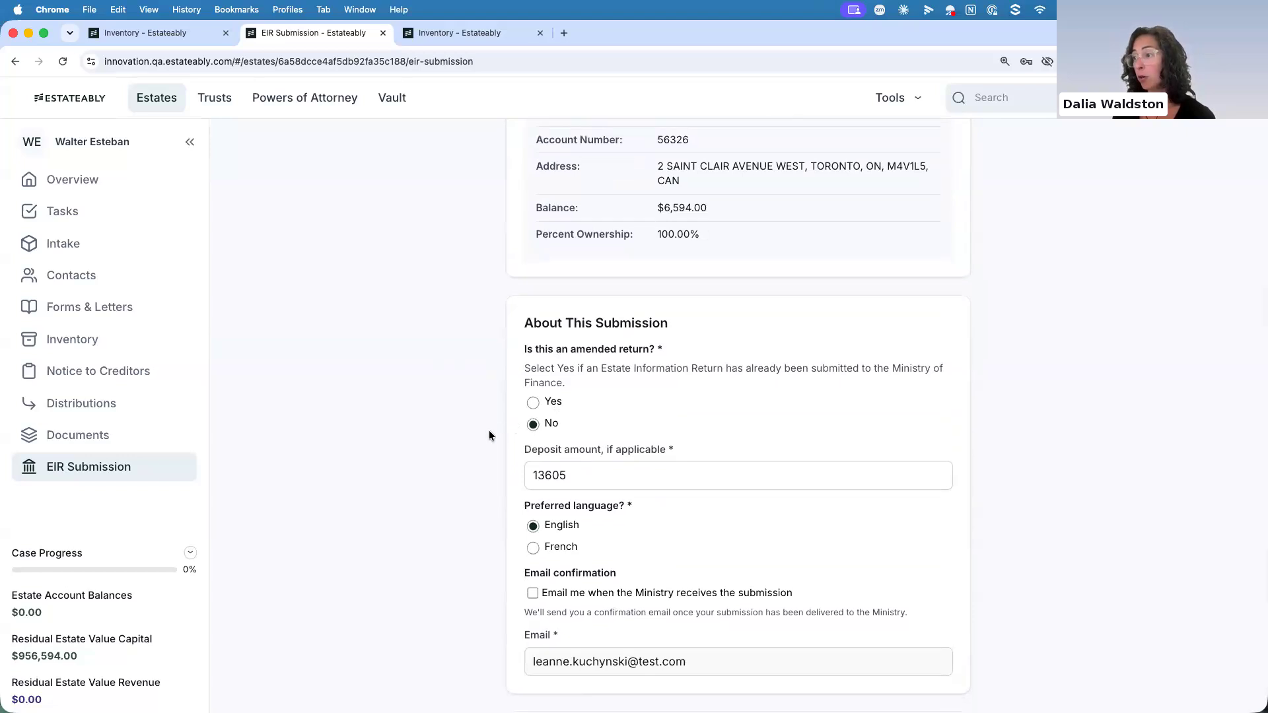
scroll(489, 430, "down", 2)
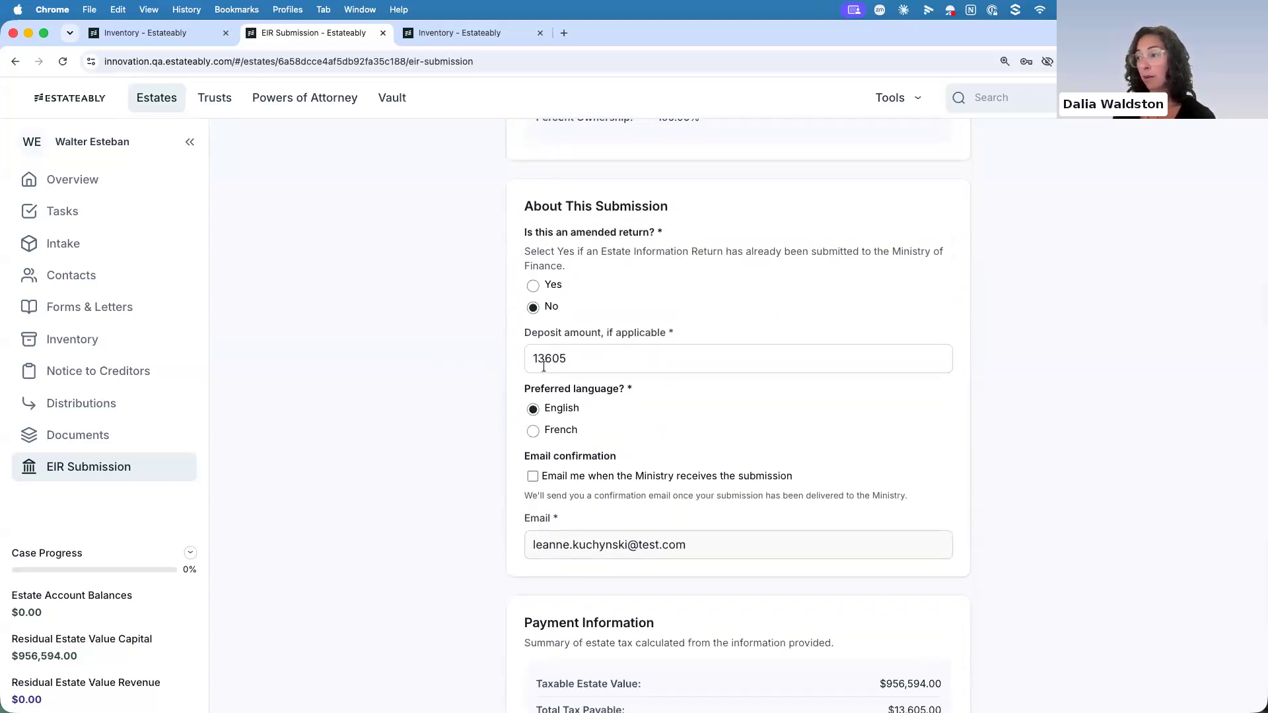
scroll(490, 416, "down", 3)
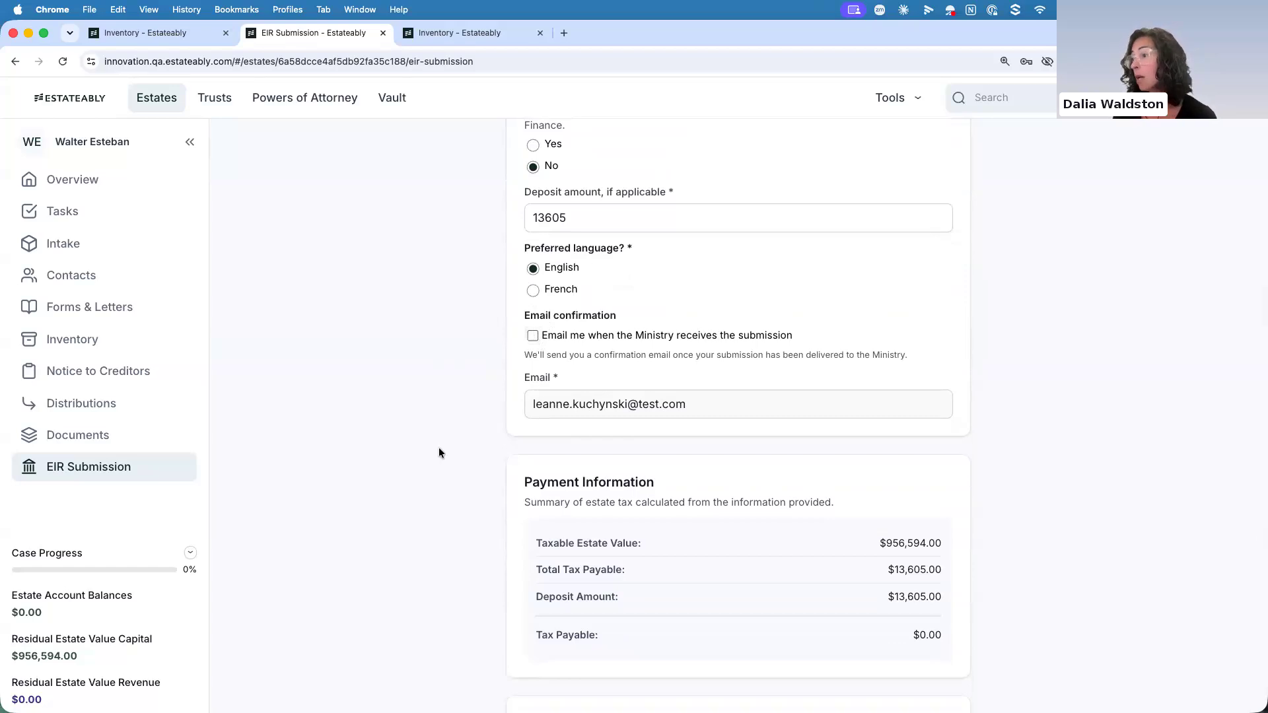
scroll(438, 446, "down", 2)
scroll(439, 453, "down", 1)
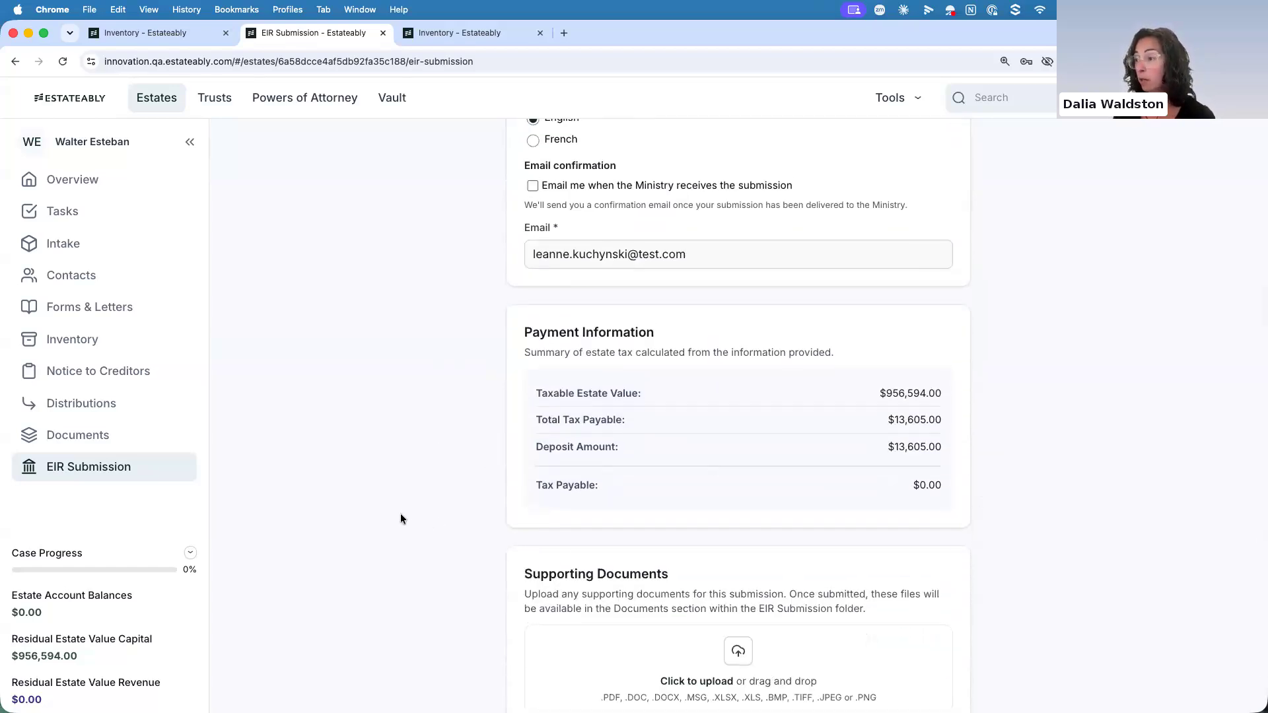
scroll(401, 518, "down", 4)
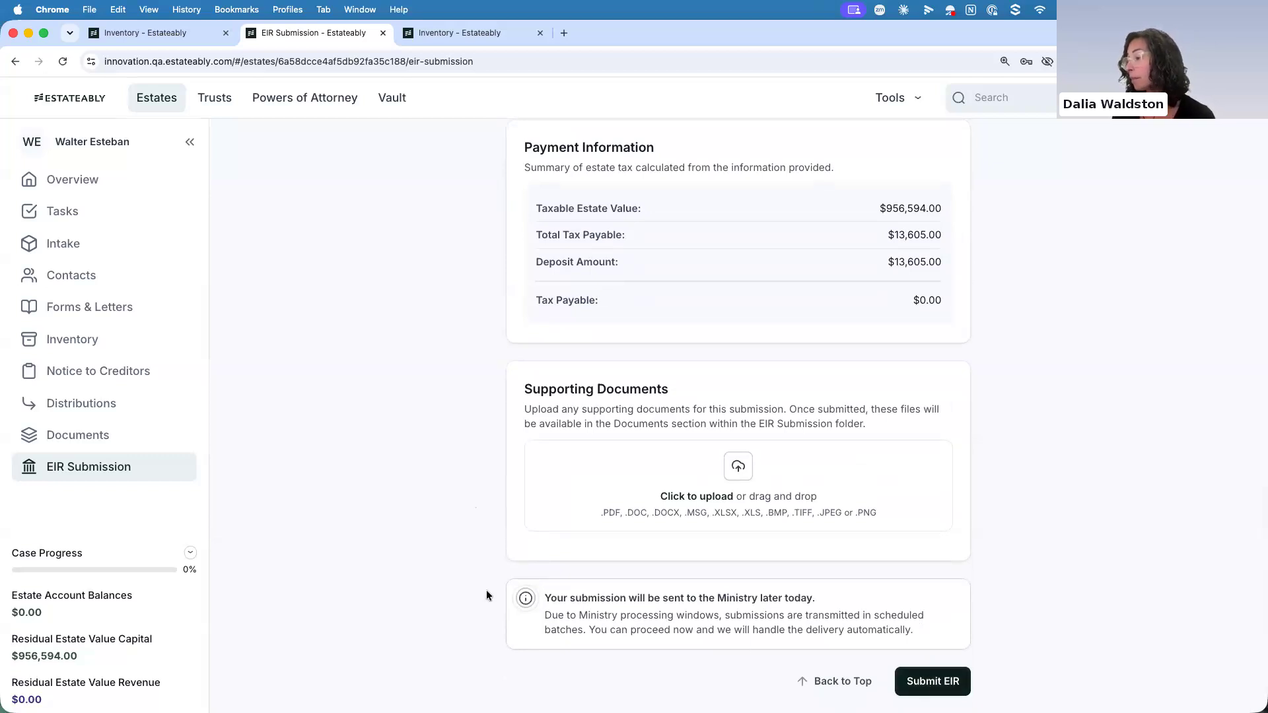
Submit the Estate Information Return and review its submission summary
scroll(511, 441, "up", 5)
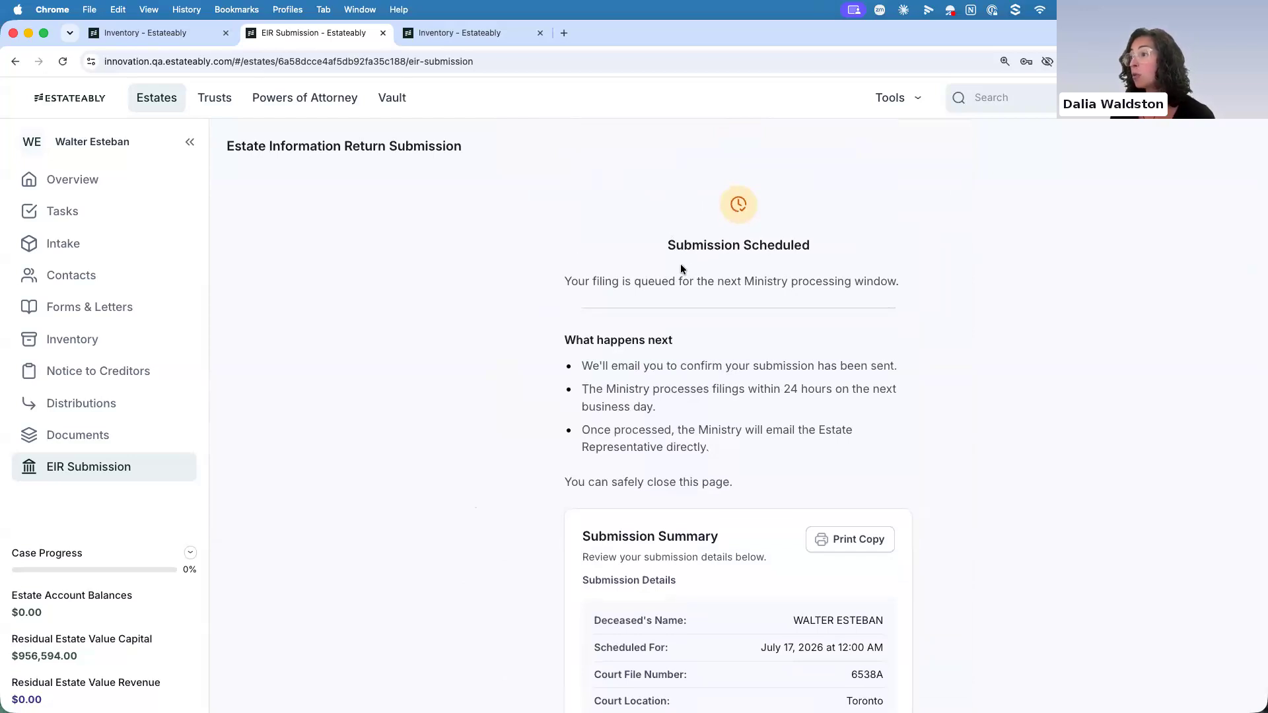
scroll(509, 315, "down", 5)
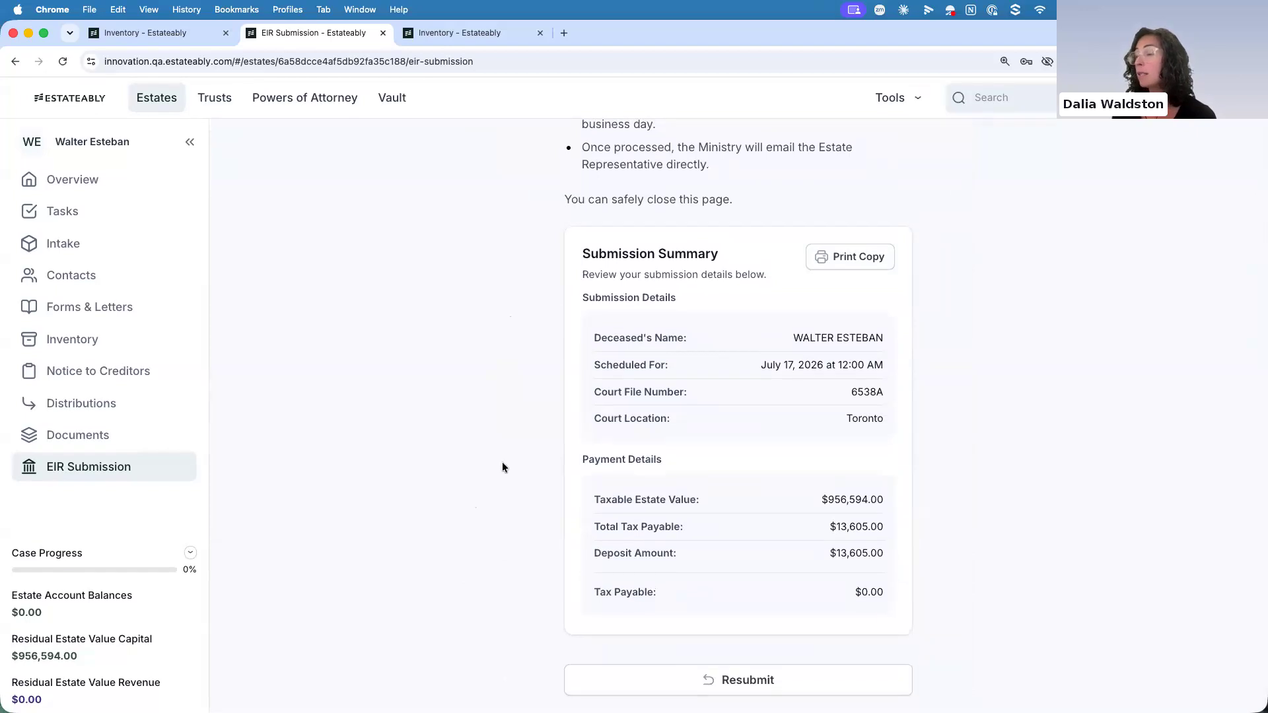
scroll(528, 343, "up", 5)
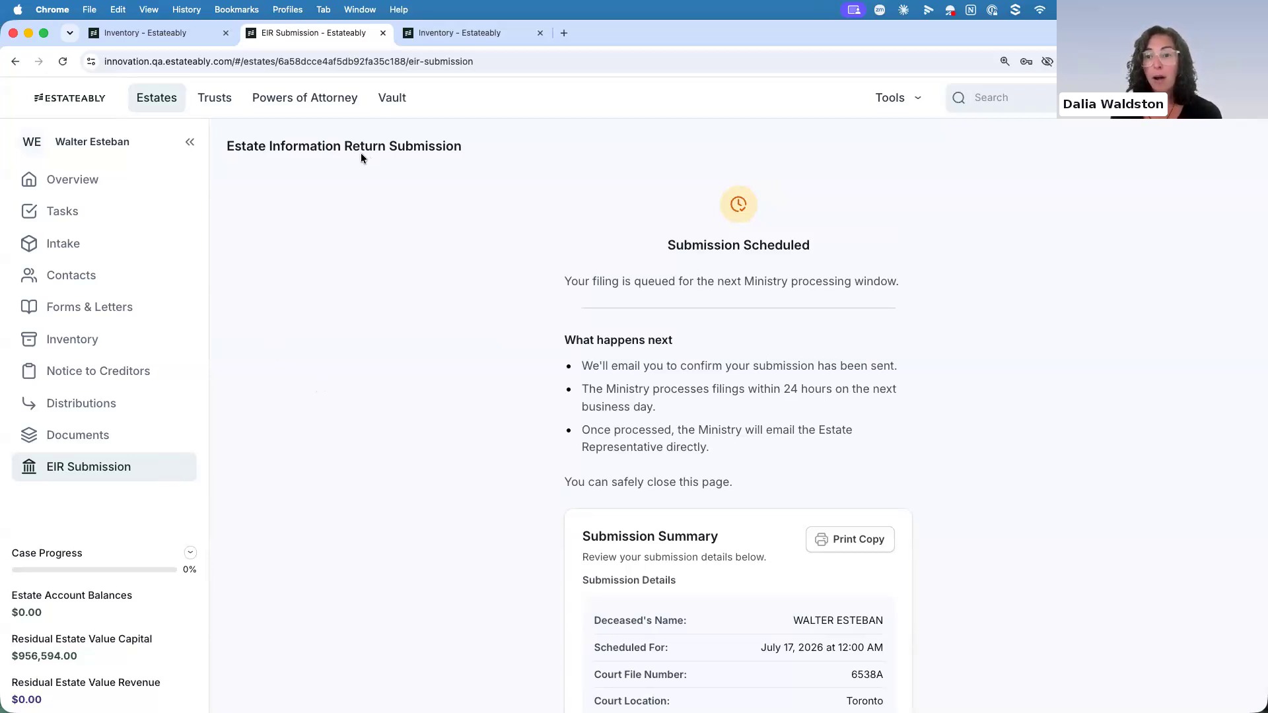
In the trust's assets, give the CIBC brokerage account an opening balance of 500, save it and check the trust transactions
left_click(418, 30)
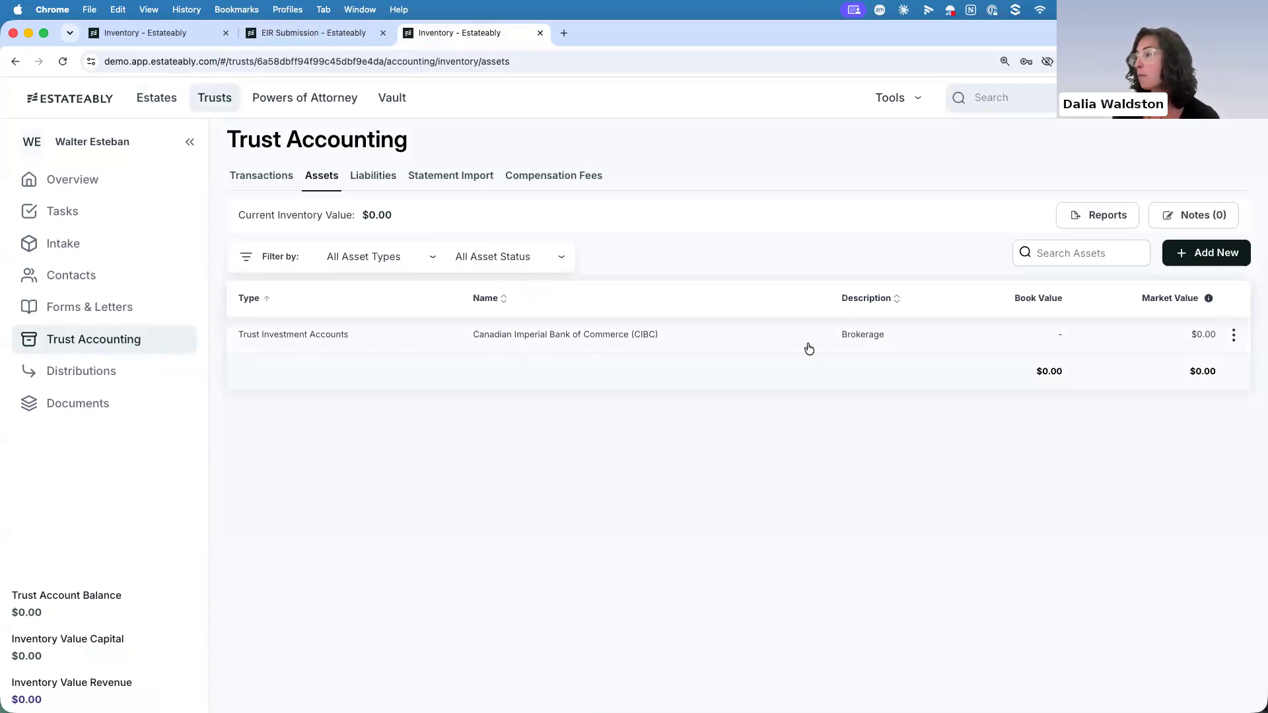
left_click(1233, 335)
left_click(1152, 374)
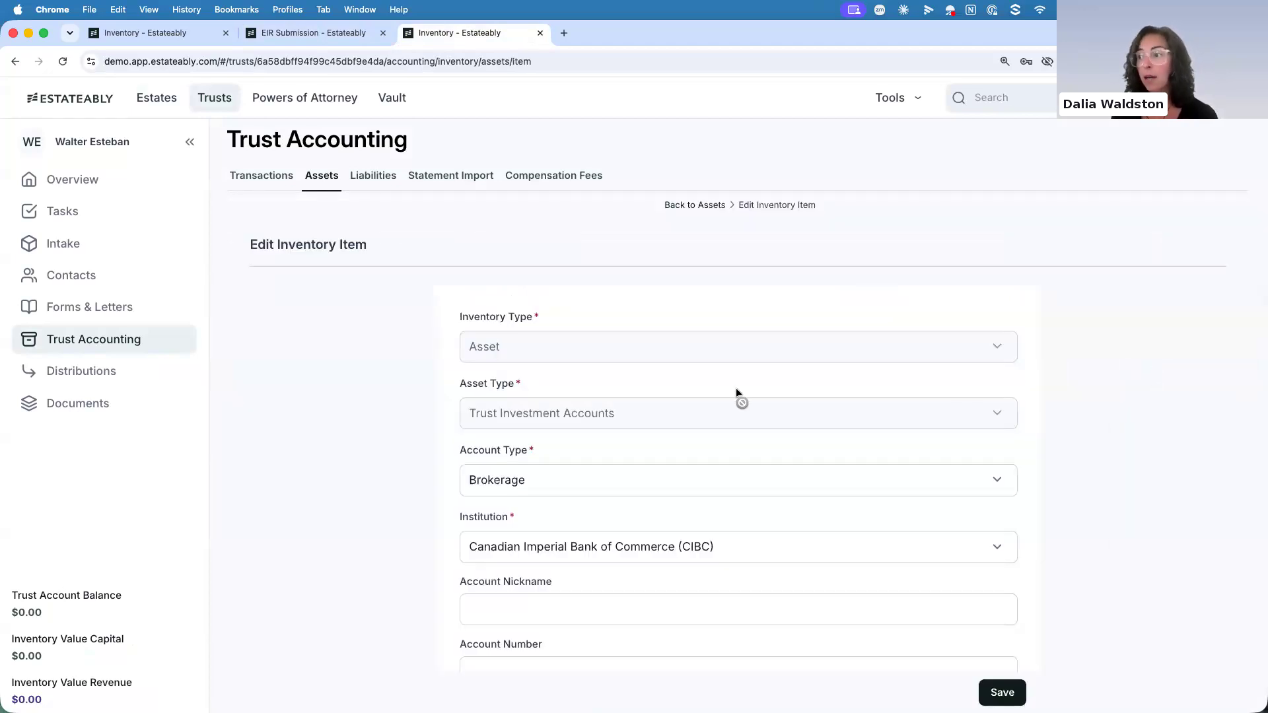
scroll(465, 438, "down", 3)
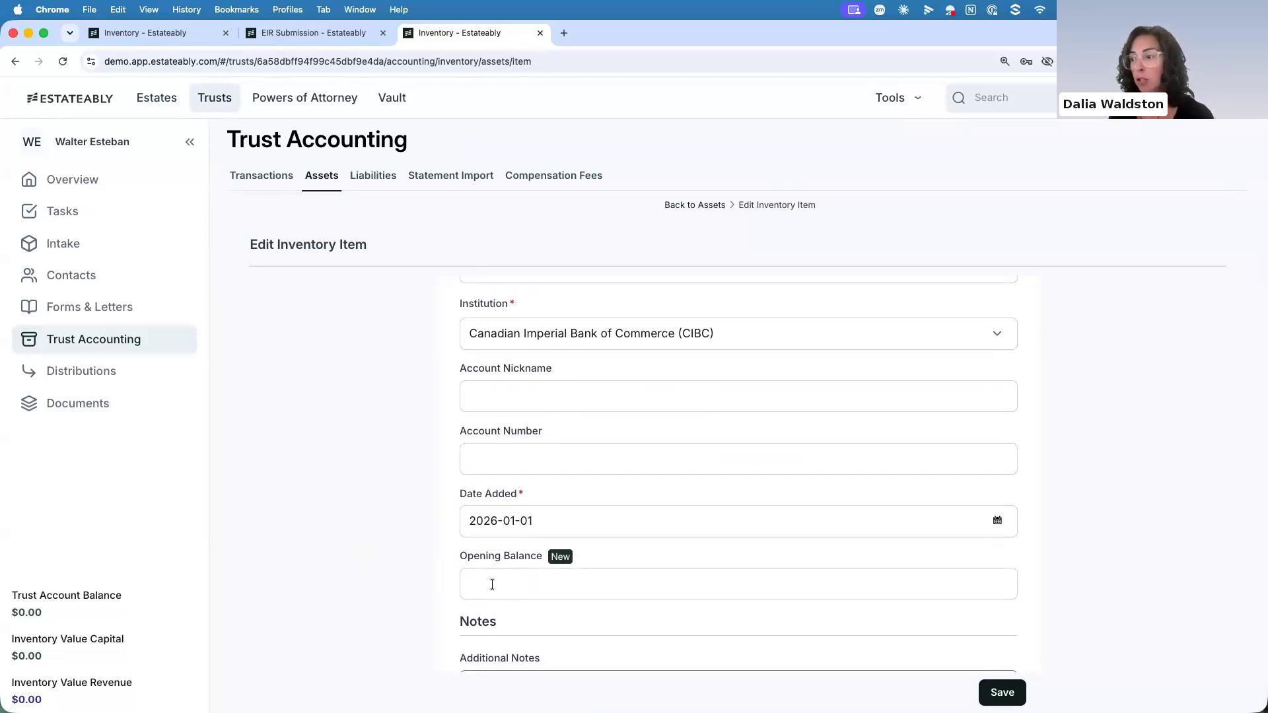
scroll(481, 591, "up", 1)
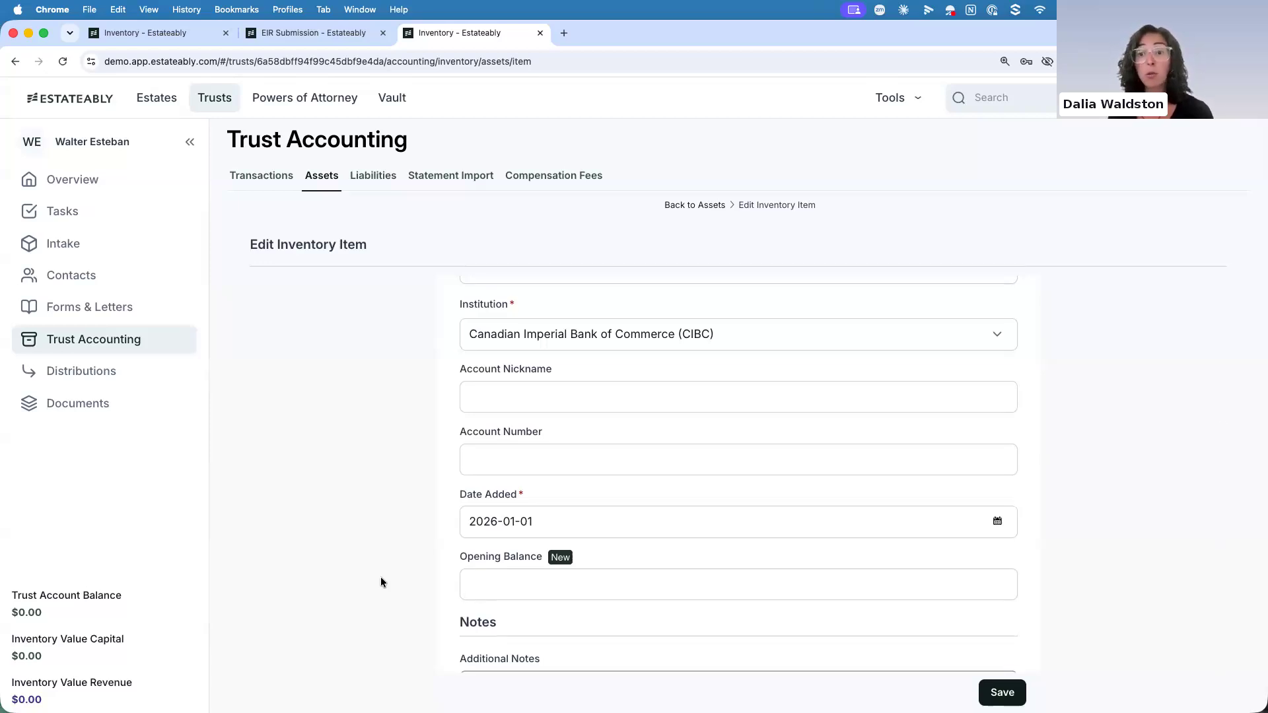
scroll(381, 581, "down", 1)
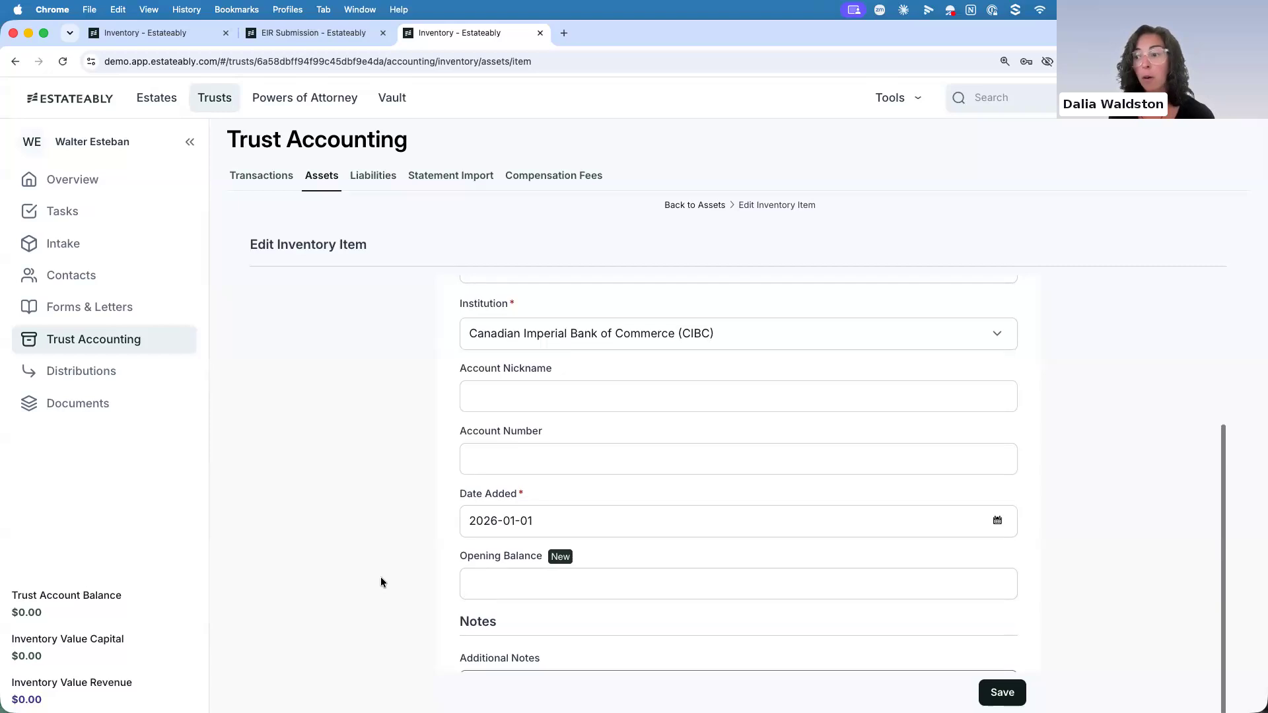
left_click(472, 579)
type("500")
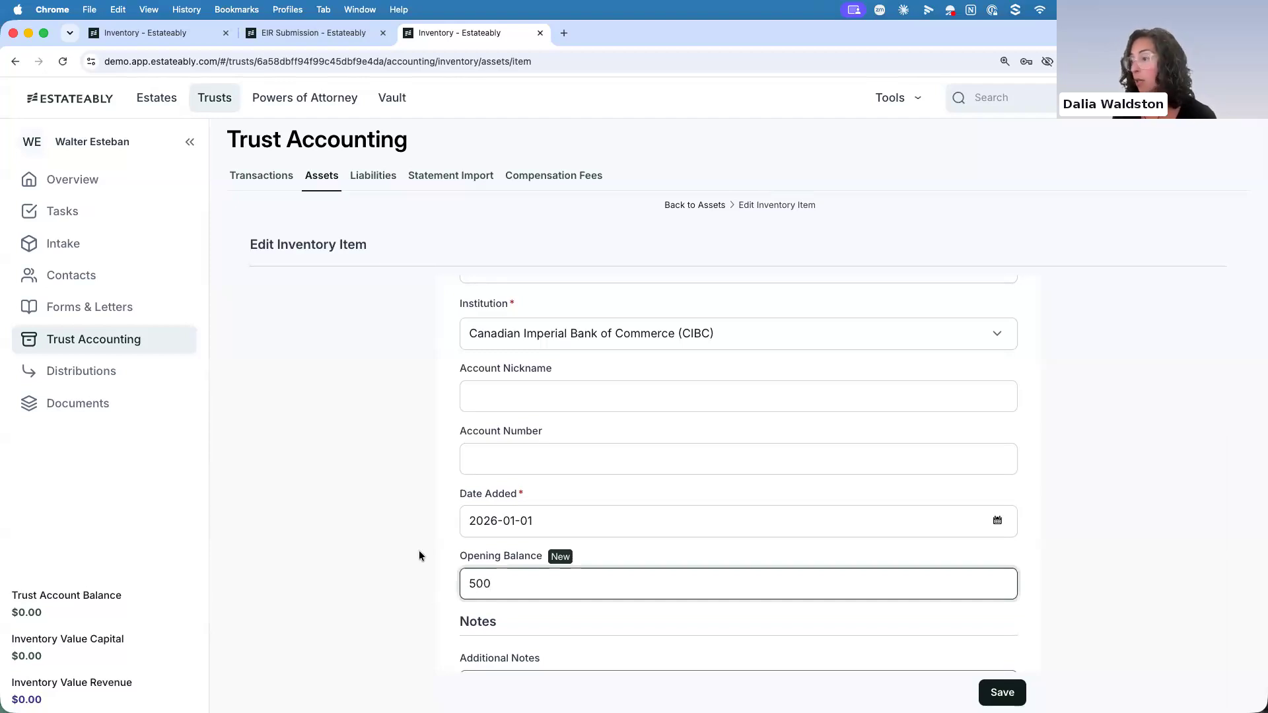
key("Return")
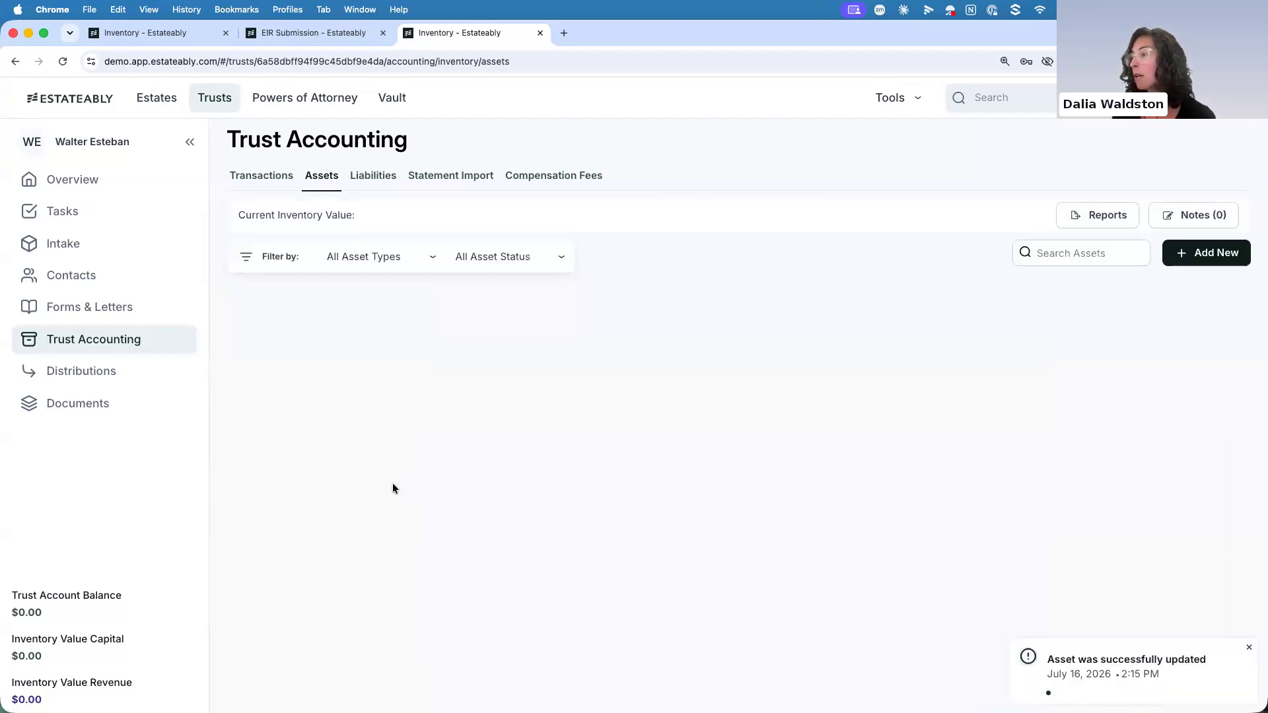
left_click(238, 182)
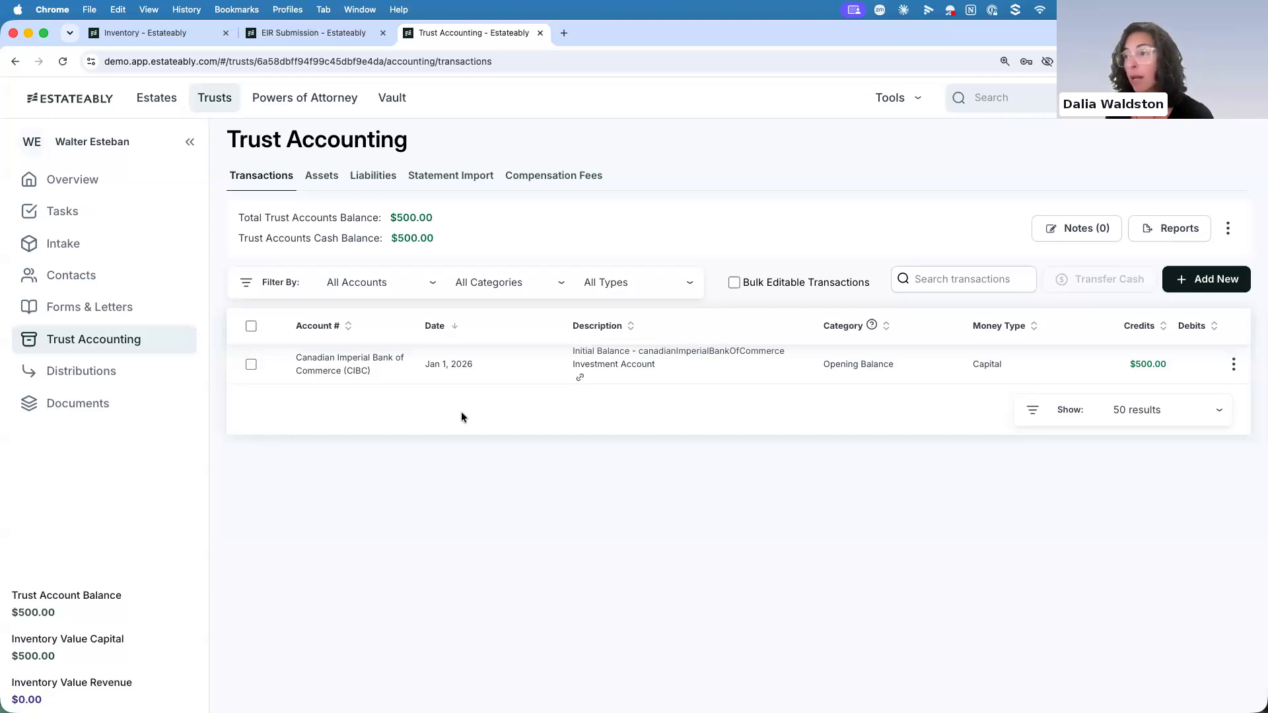
Start a new holding in the CIBC brokerage account with asset class Equity, sub-class Stocks and symbol COST from NASDAQ
left_click(333, 177)
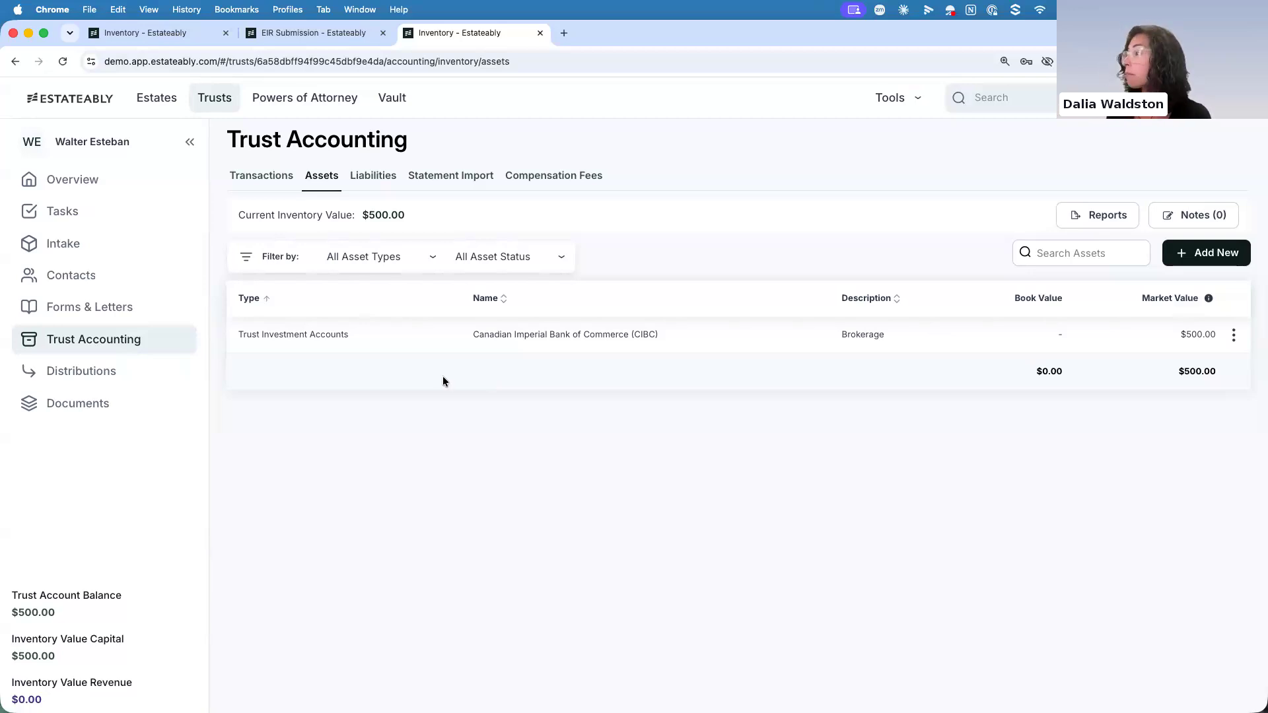
left_click(363, 343)
left_click(408, 382)
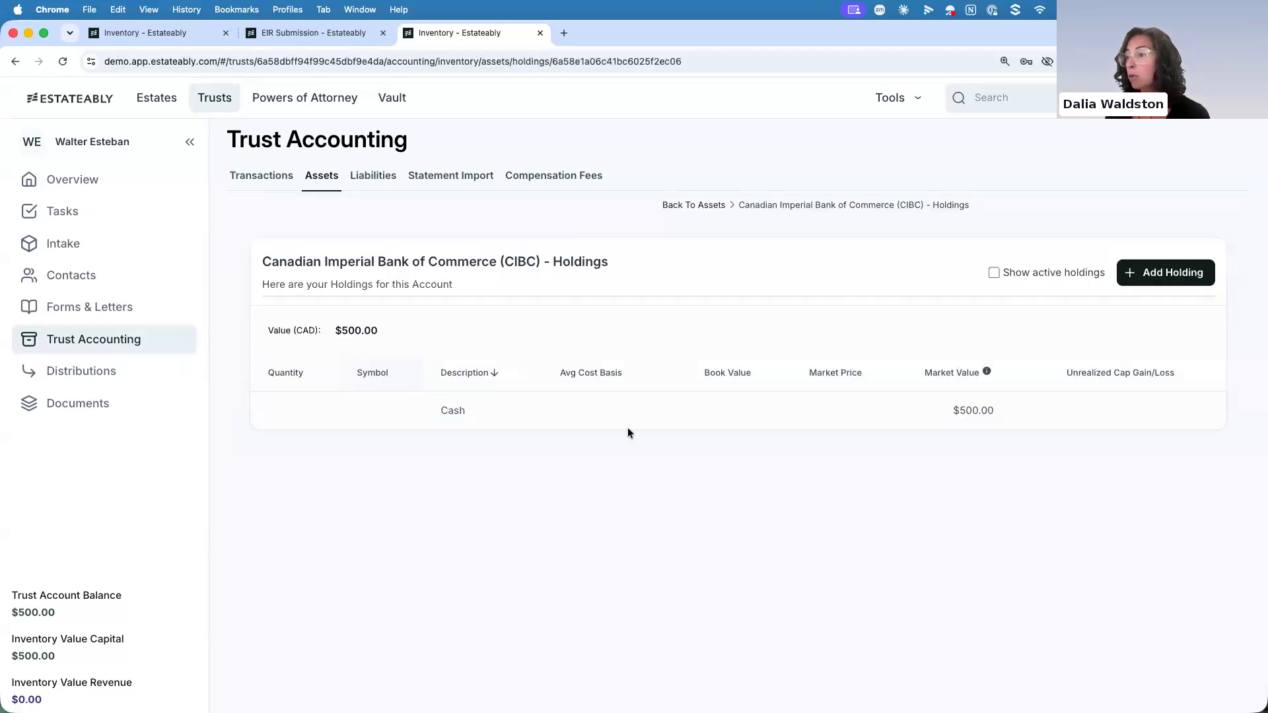
left_click(1152, 273)
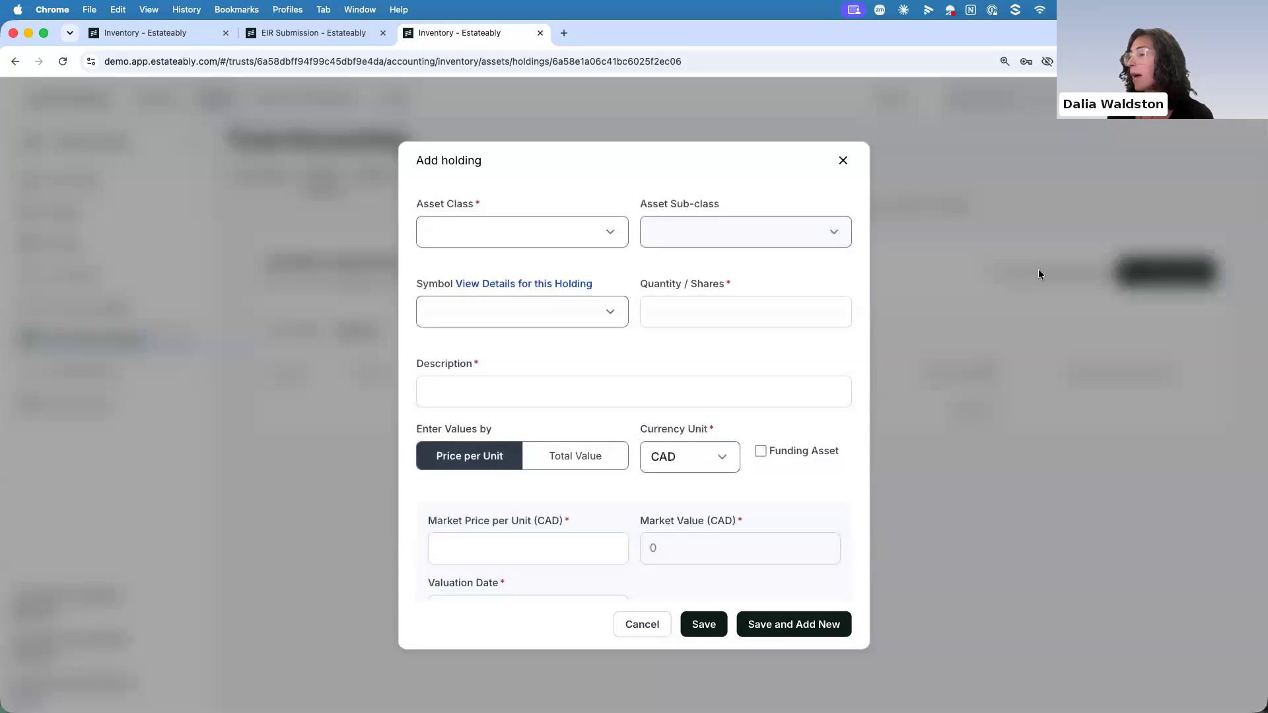
left_click(609, 233)
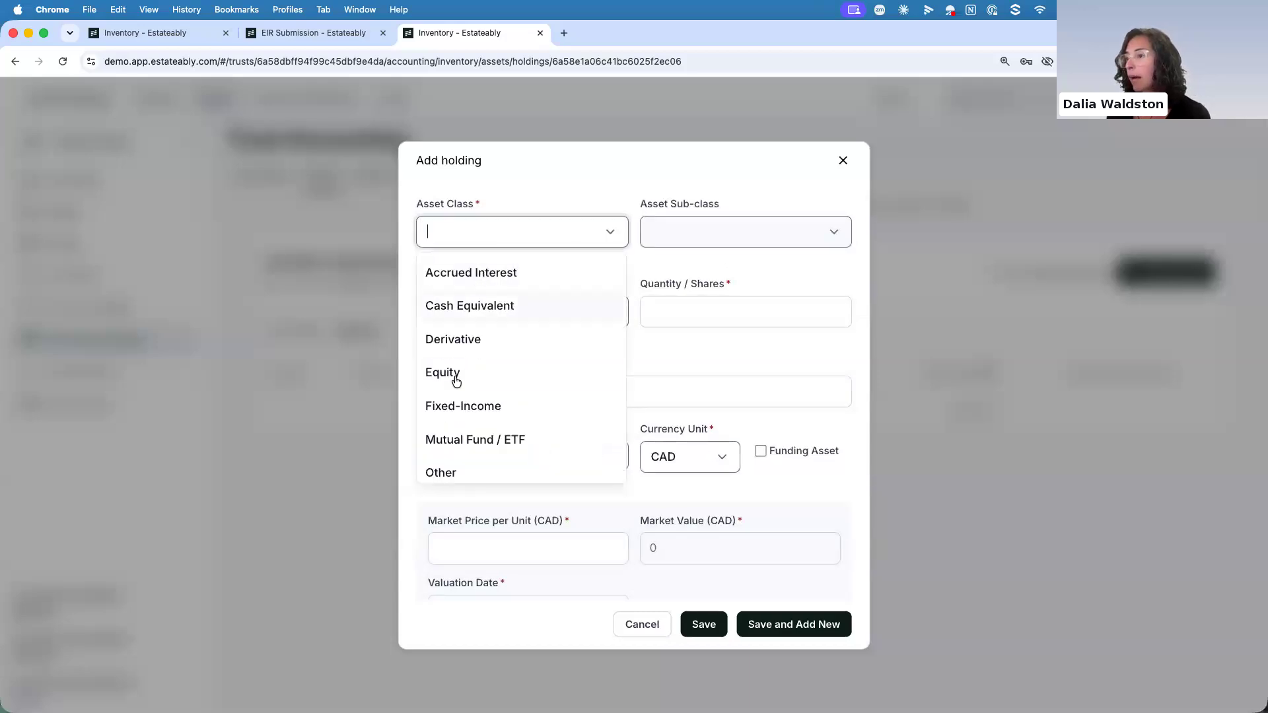
left_click(686, 230)
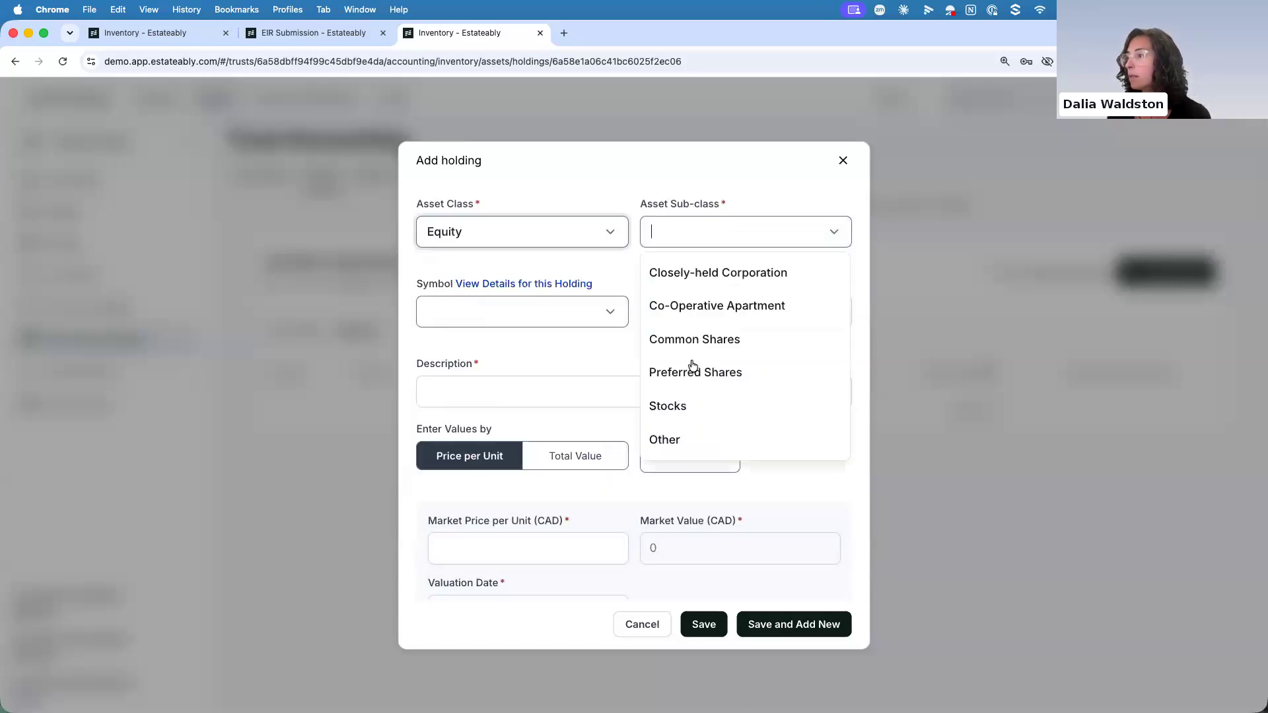
left_click(687, 404)
left_click(446, 312)
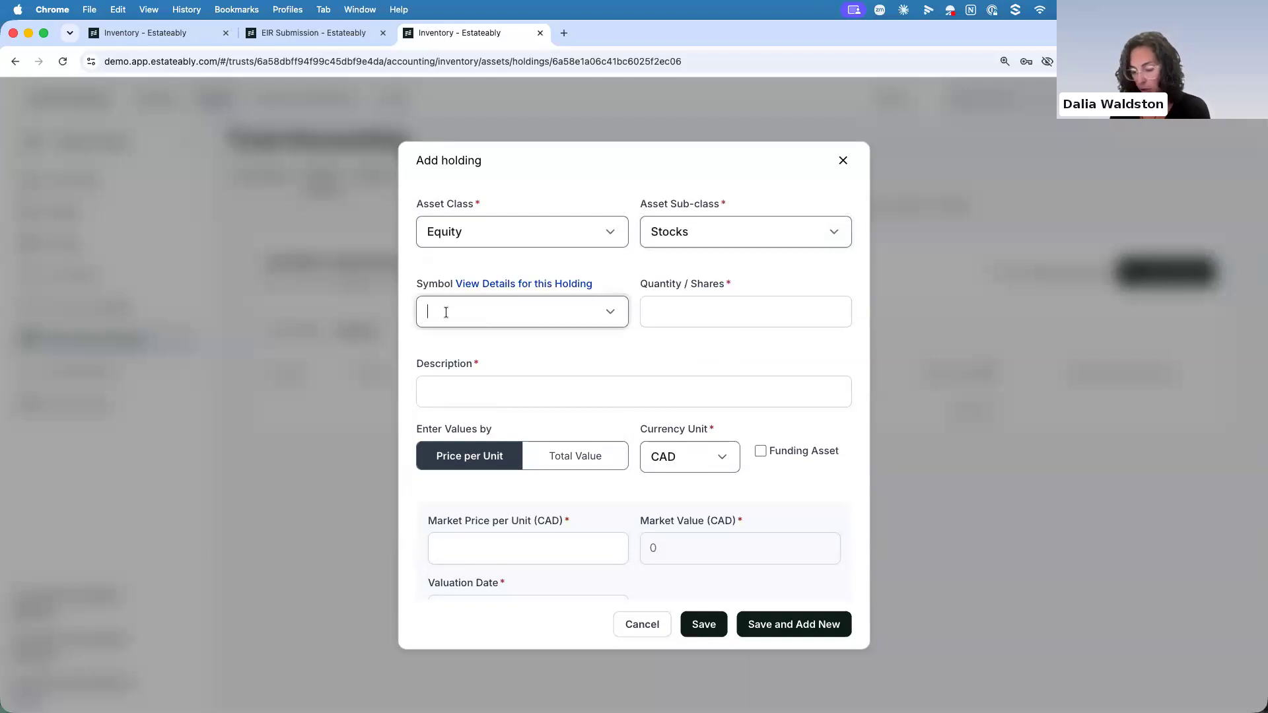
type("costco")
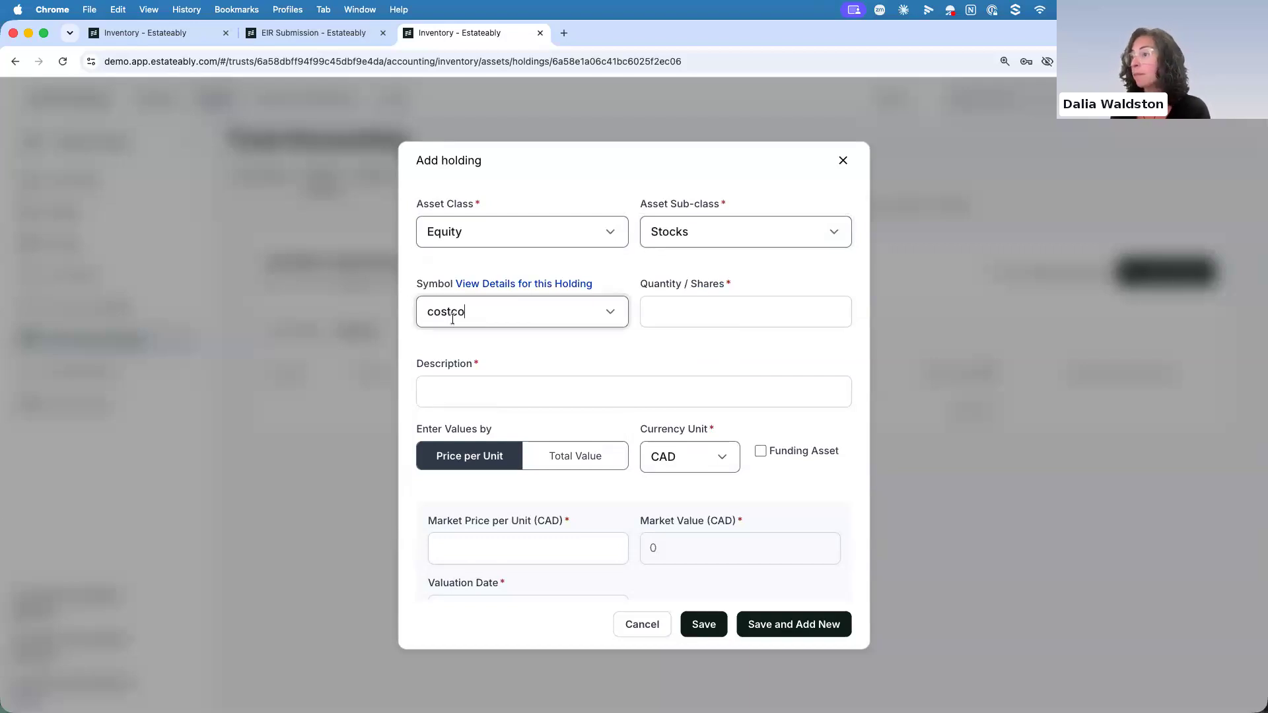
left_click(467, 350)
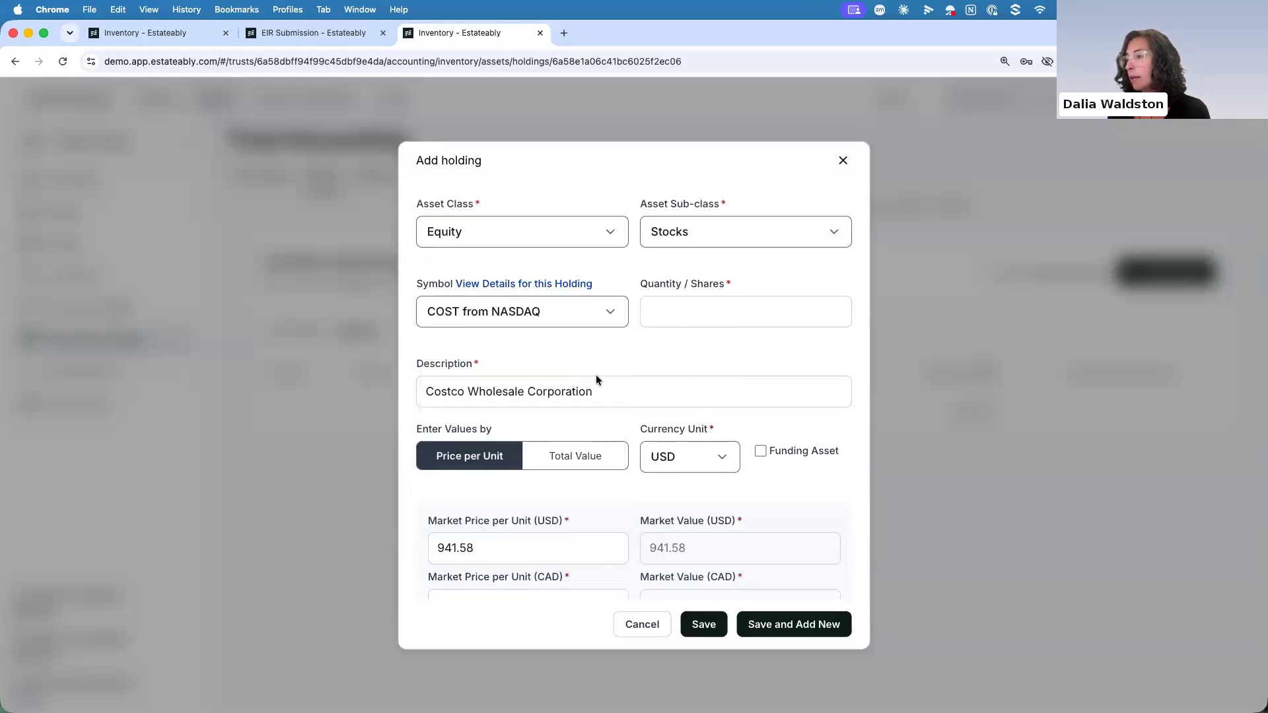
Set the Costco holding's quantity to 10 shares and mark it as a funding asset
left_click(672, 312)
type("10")
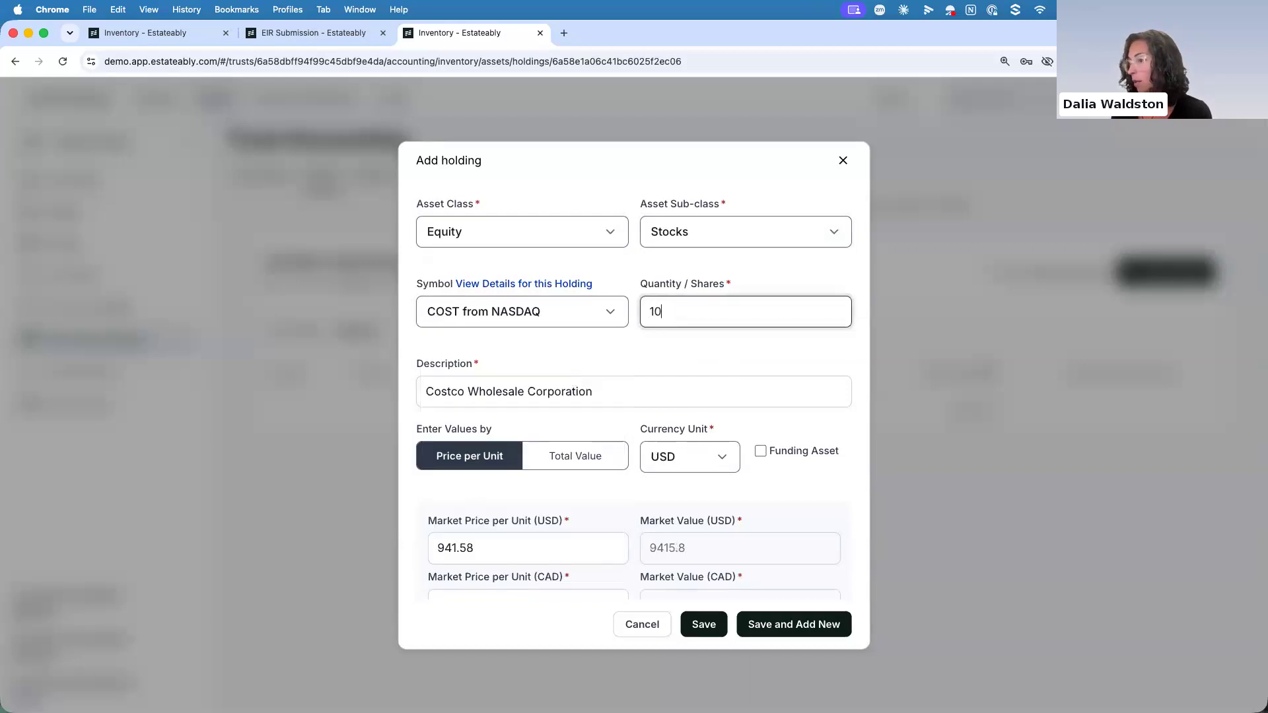
scroll(665, 336, "down", 4)
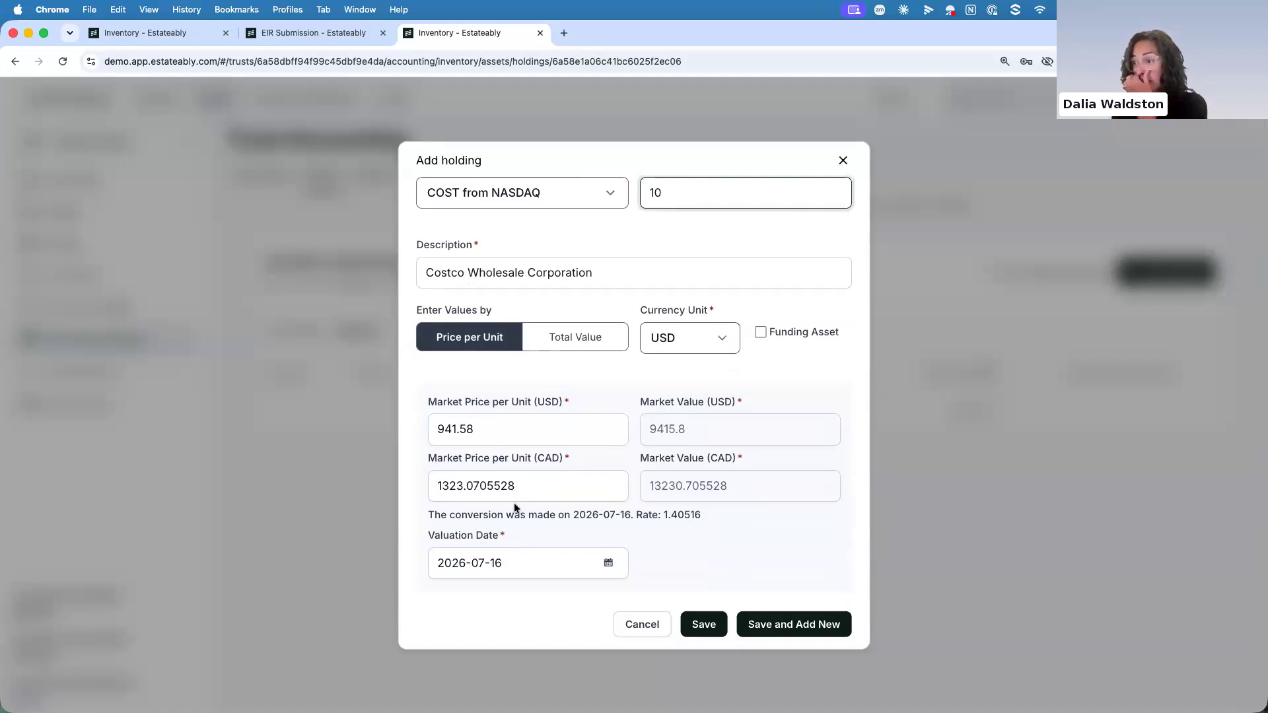
left_click(760, 332)
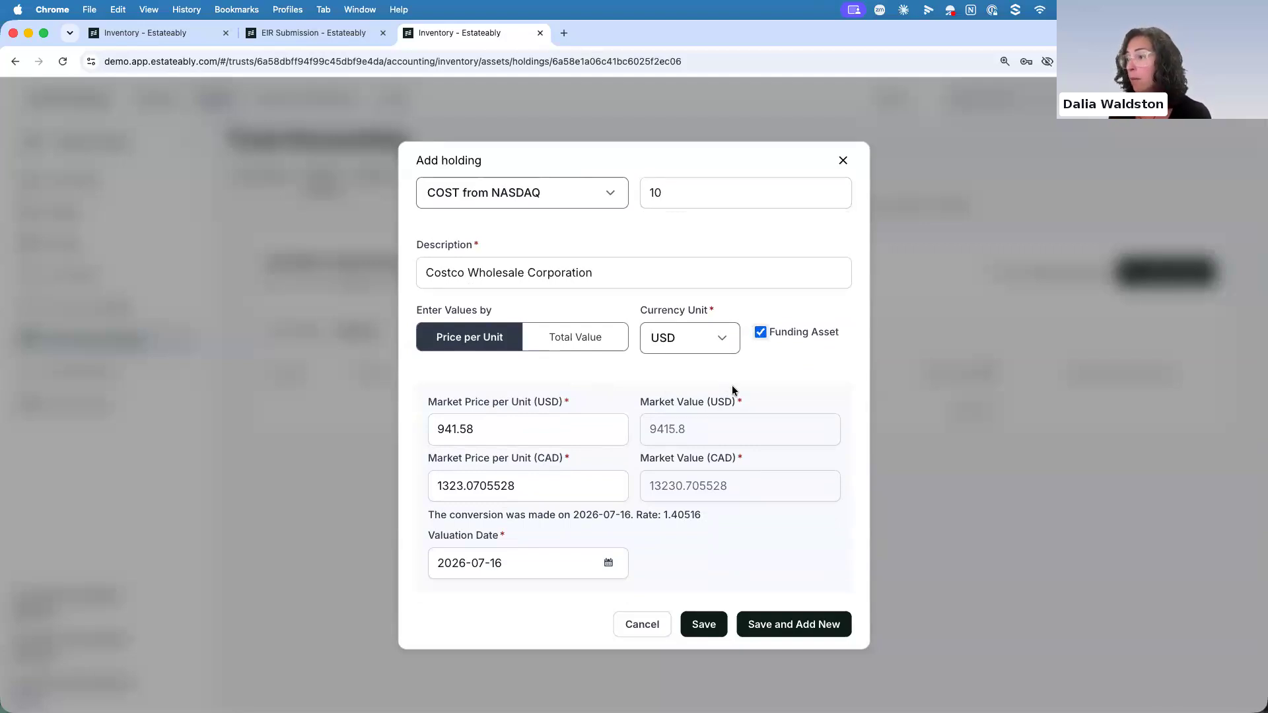
Set the Costco holding's adjusted cost base per unit to 950 USD and its funding date to 2026-01-01
scroll(728, 390, "down", 1)
scroll(728, 393, "down", 2)
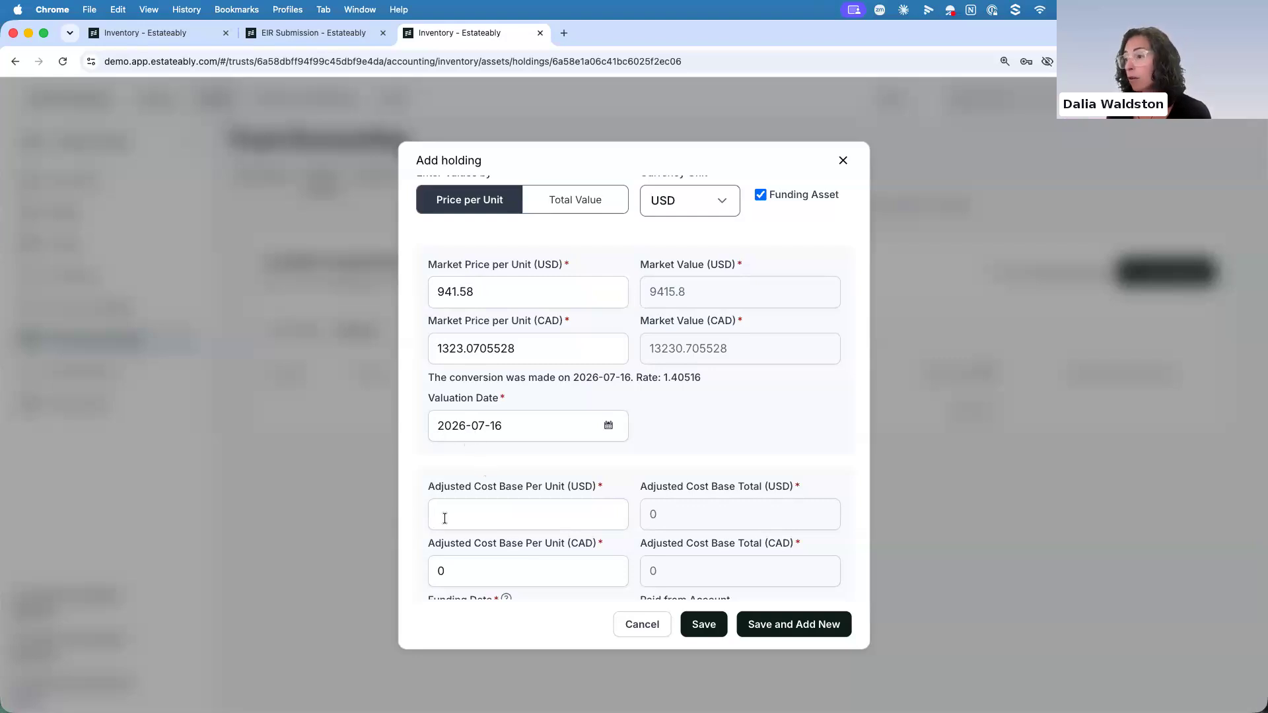
left_click(476, 514)
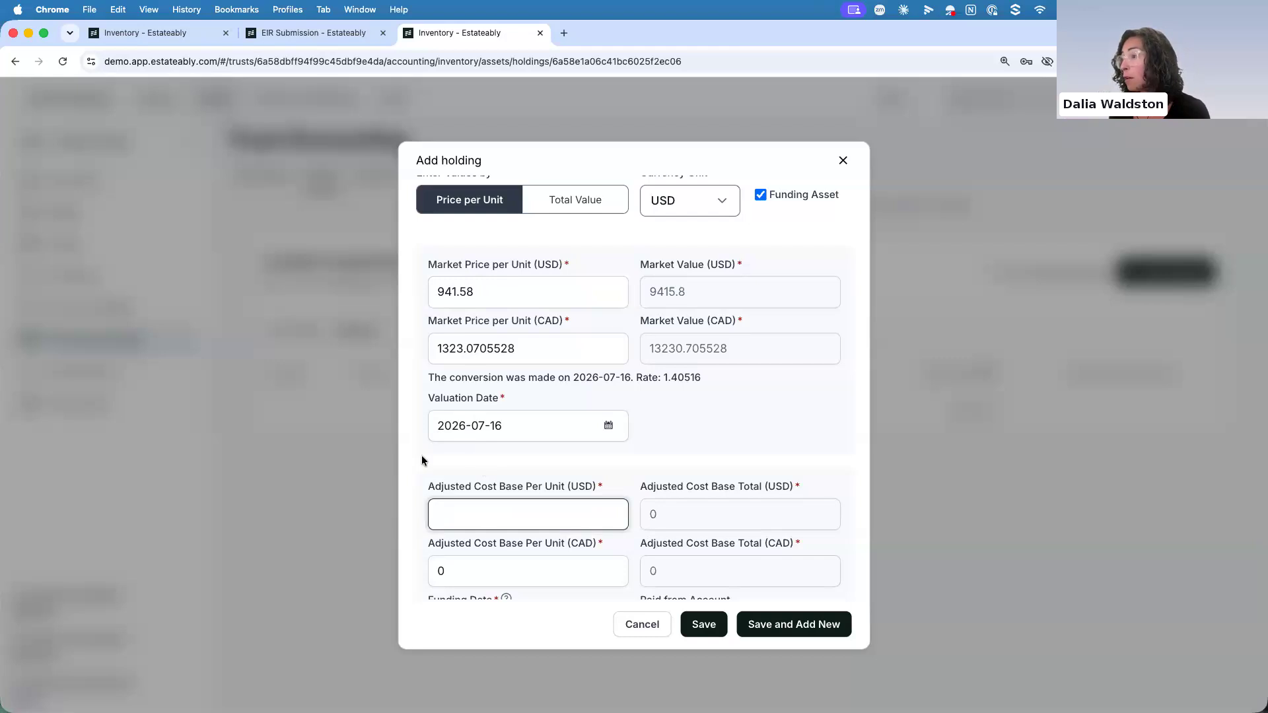
type("1200")
scroll(429, 474, "down", 3)
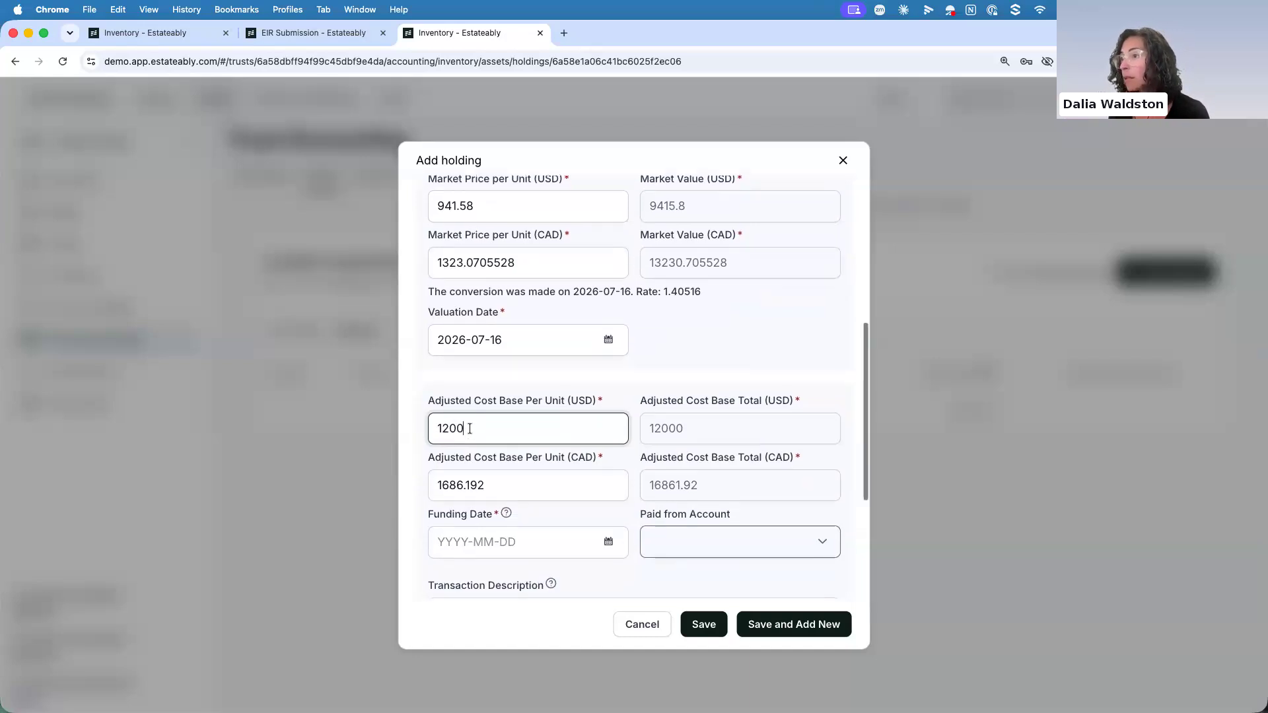
left_click_drag(467, 428, 423, 429)
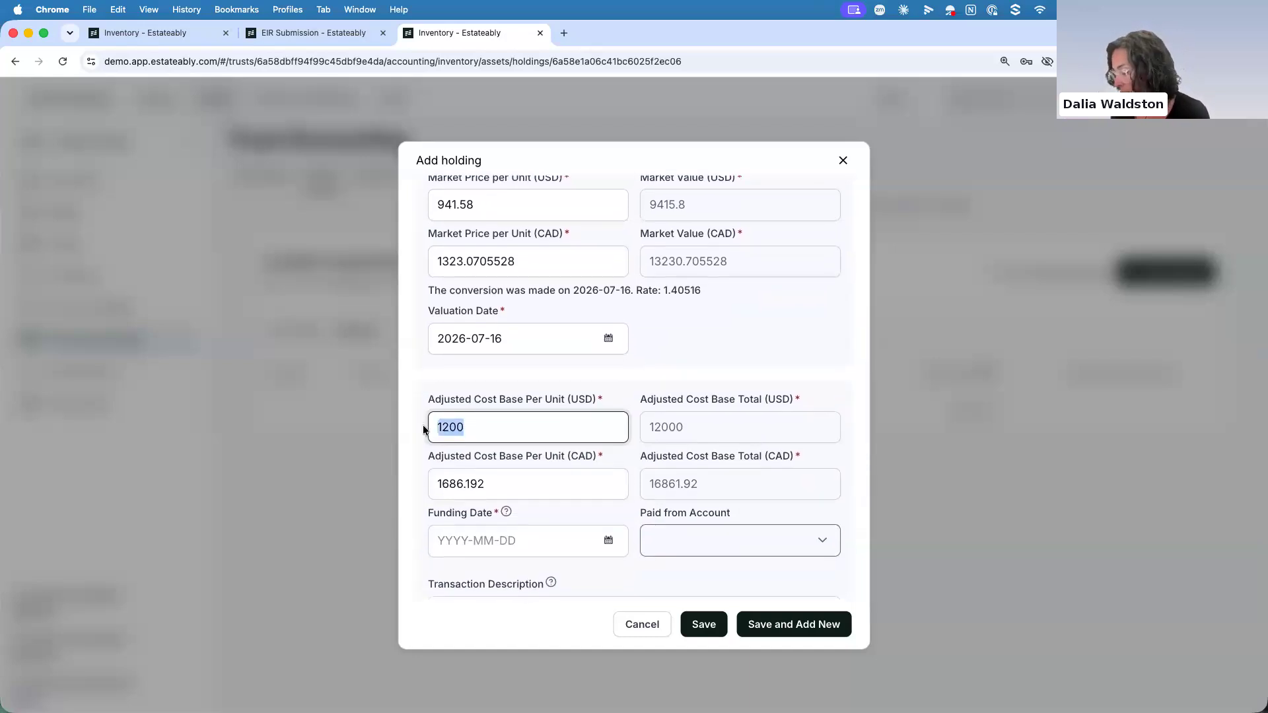
type("950")
scroll(424, 434, "down", 2)
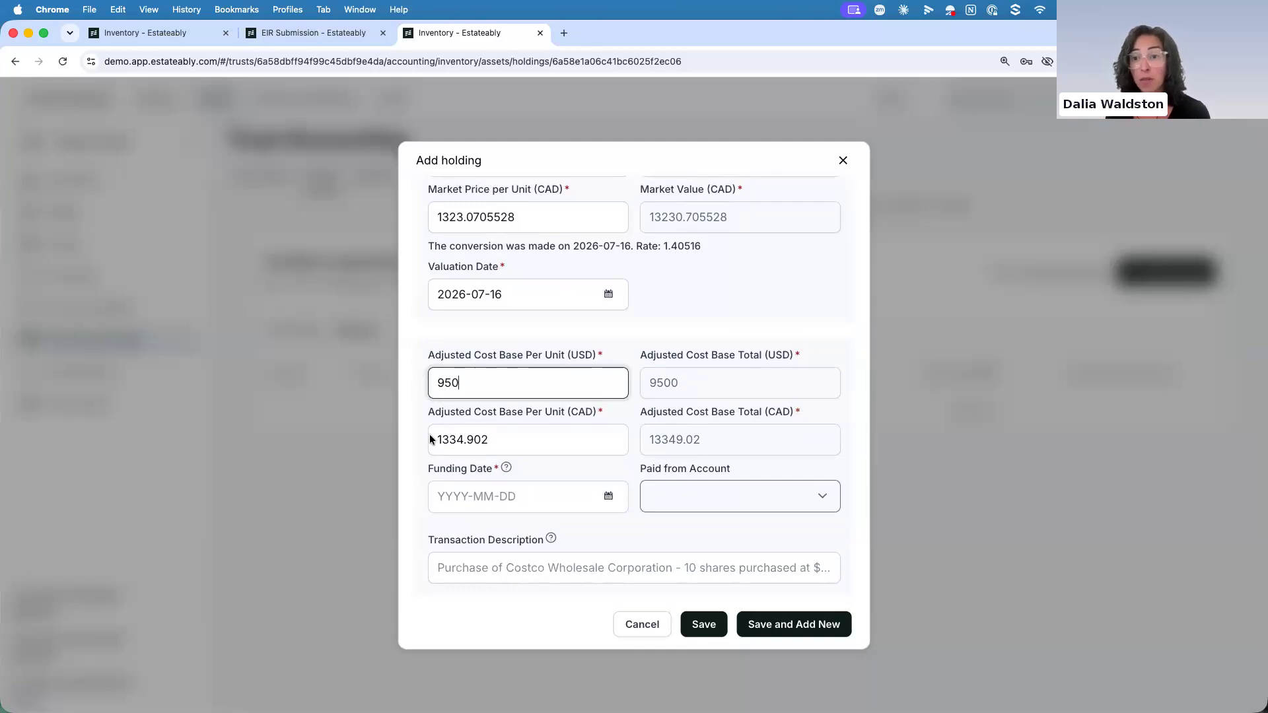
key("Tab")
type("2026-01-01")
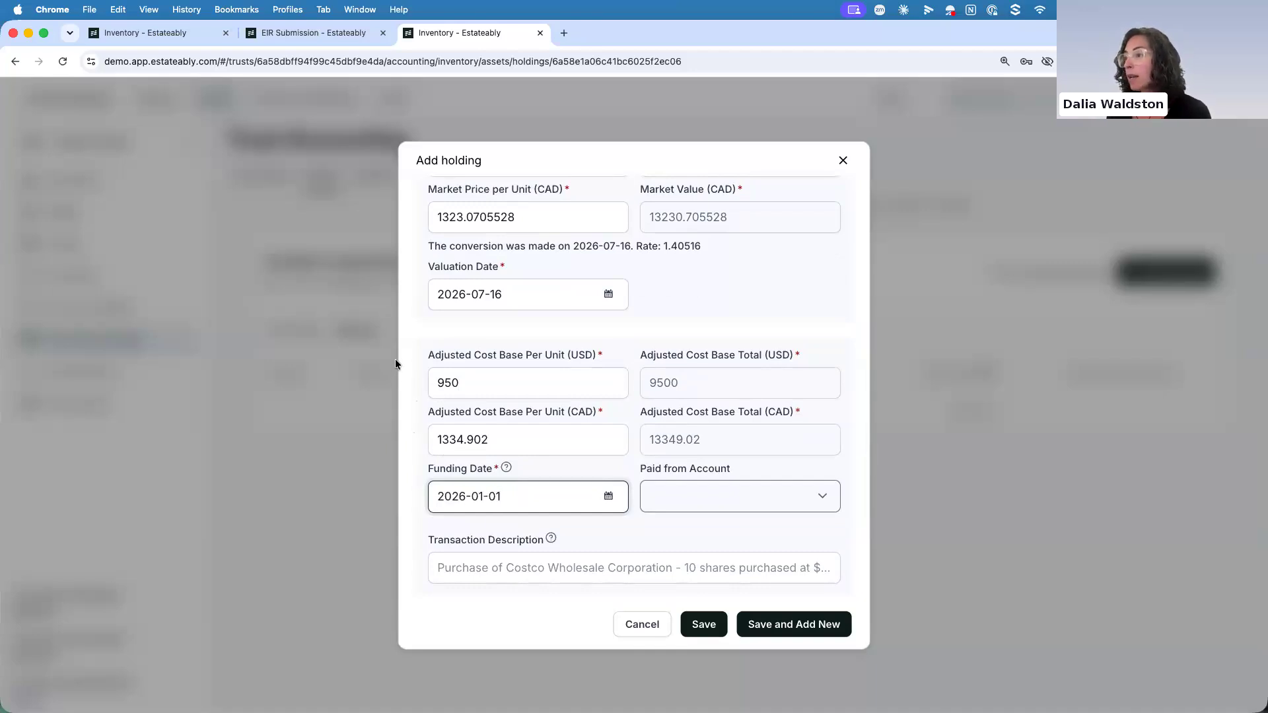
Set the Costco market price per unit to 950 USD with valuation date 2026-01-01, and save the holding
scroll(475, 350, "up", 1)
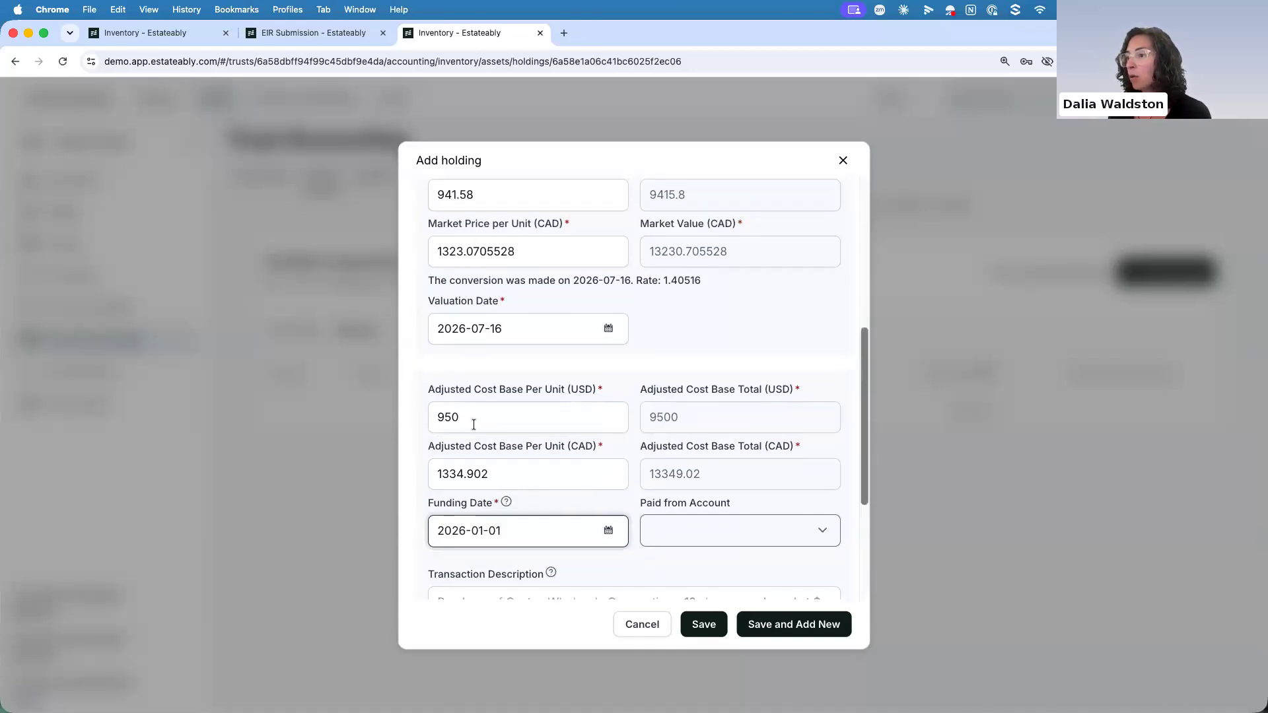
double_click(466, 416)
key("super+c")
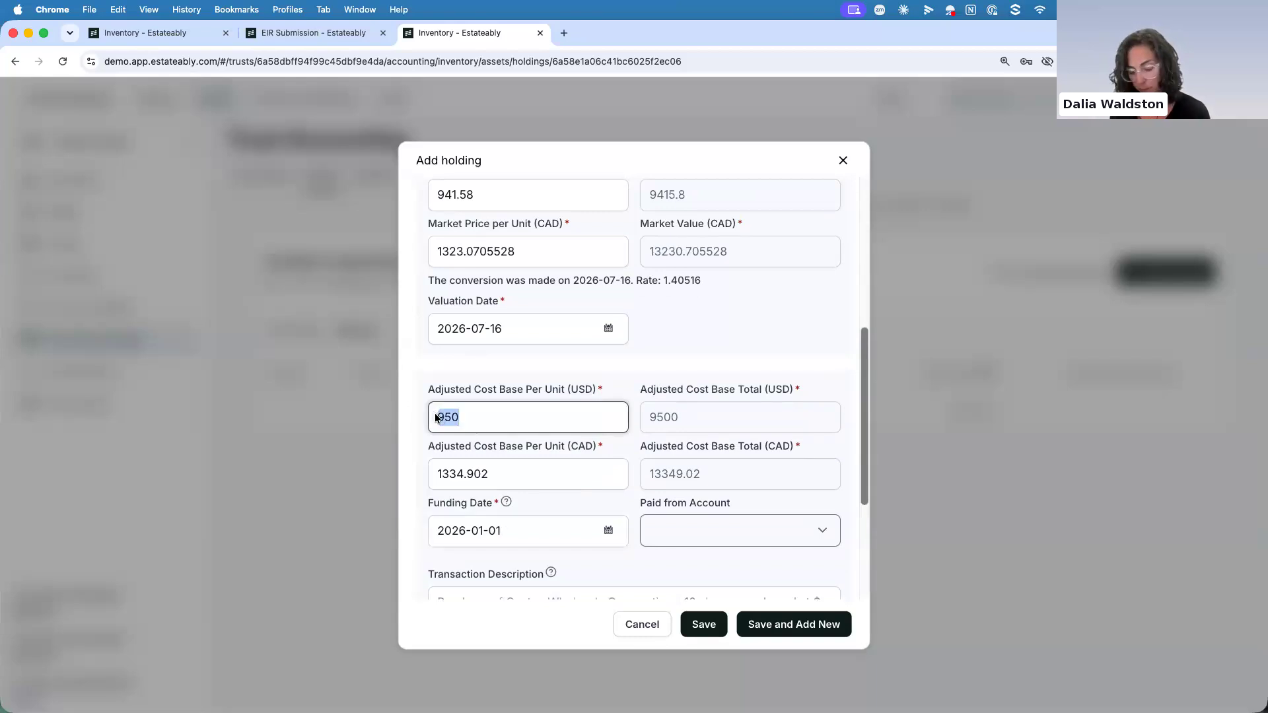
double_click(472, 190)
scroll(449, 198, "up", 1)
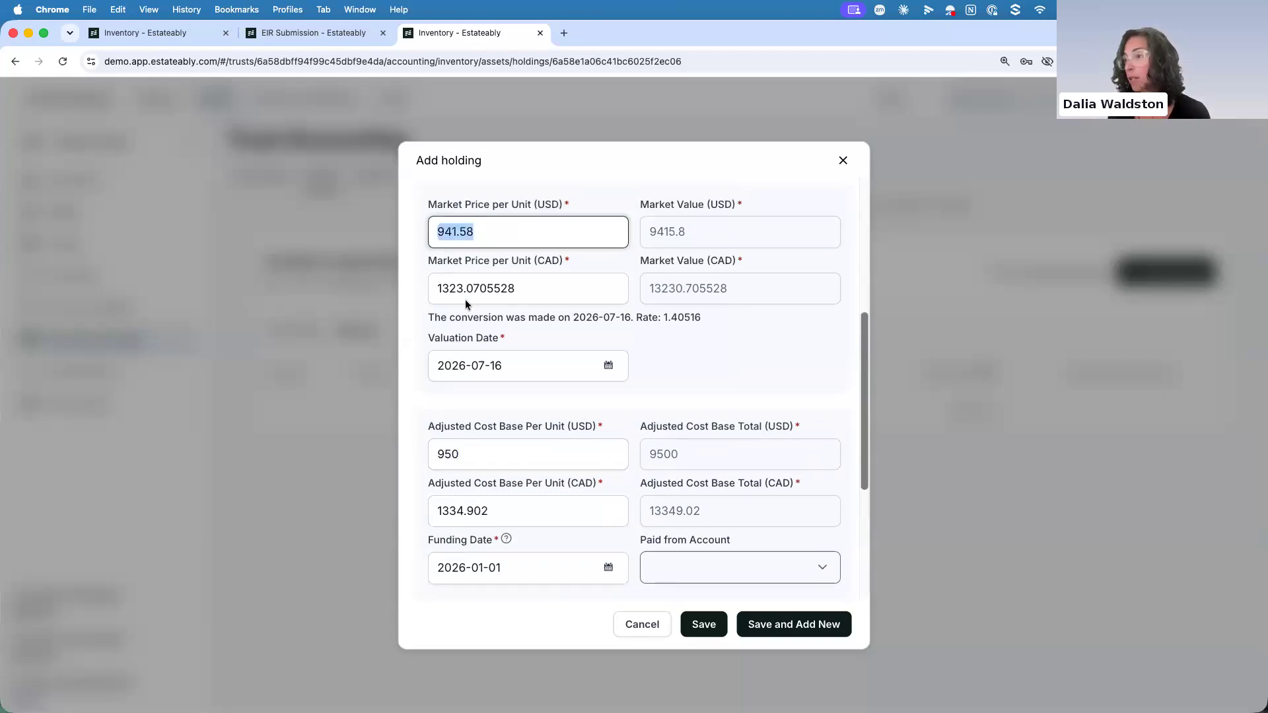
key("super+v")
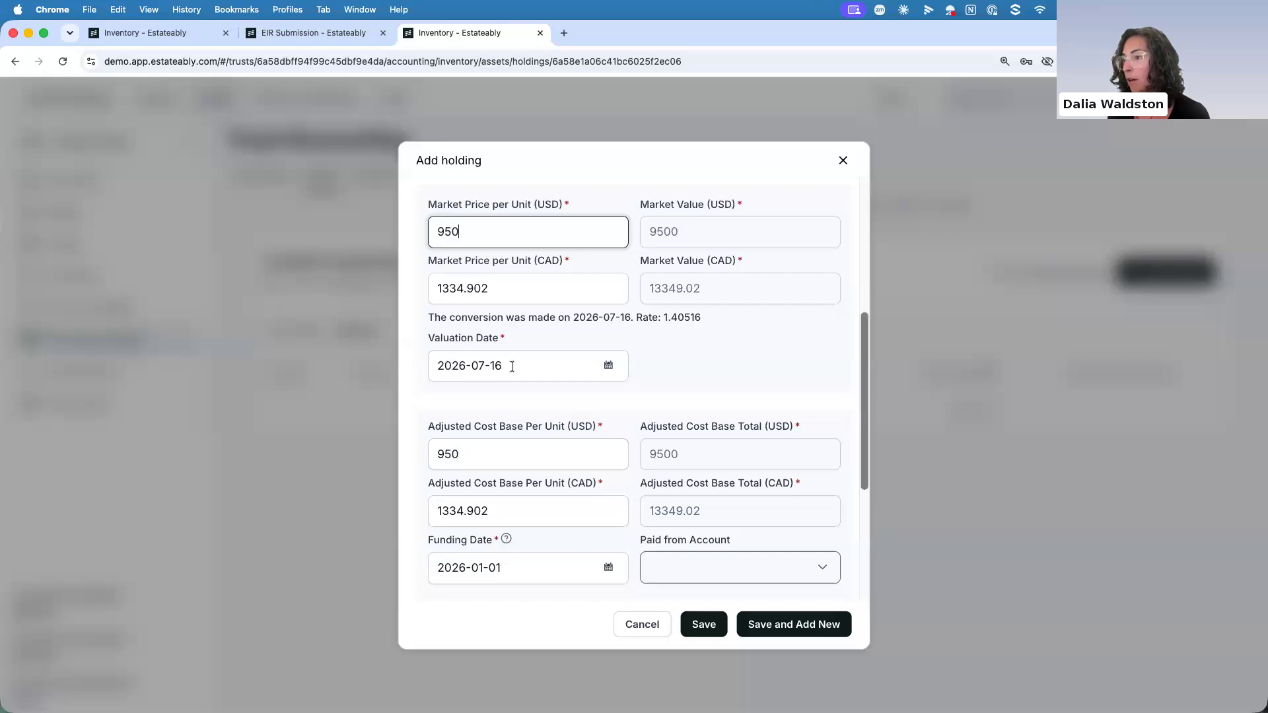
left_click_drag(511, 367, 408, 363)
type("2026-01-01")
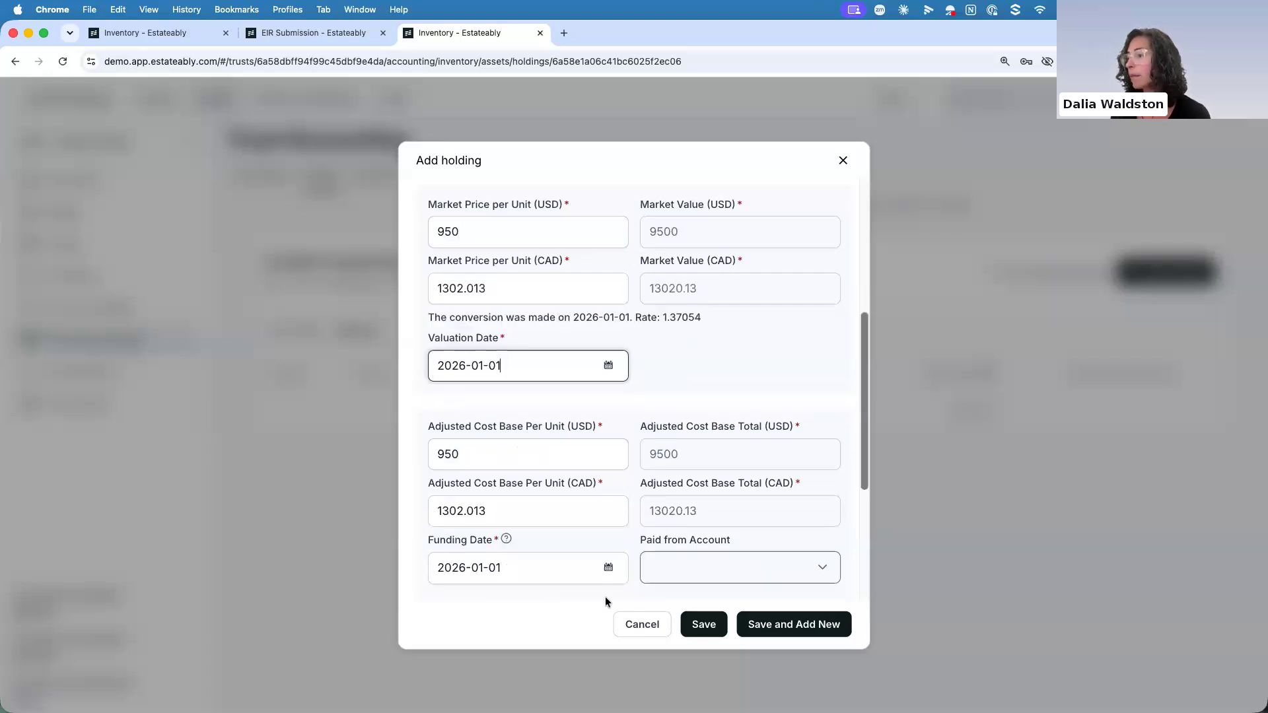
left_click(703, 624)
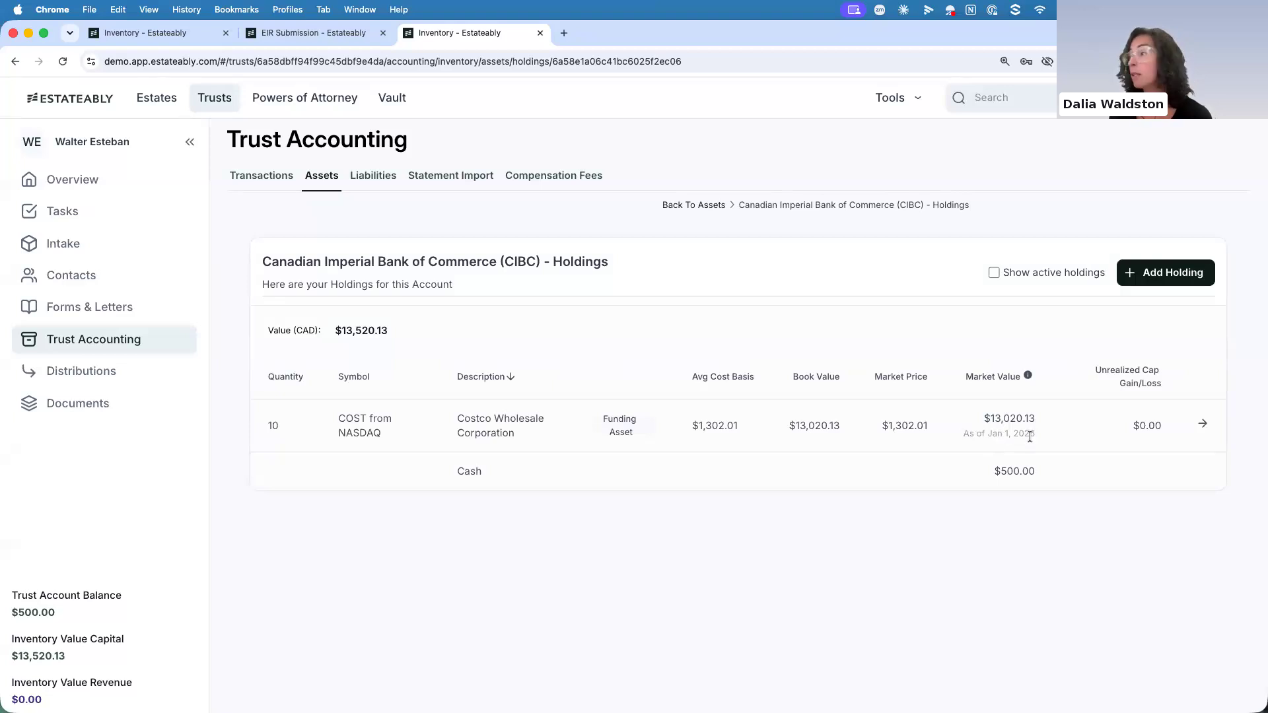
Start a new market valuation for the Costco holding in its market value history, dated 2026-02-02
left_click(1201, 424)
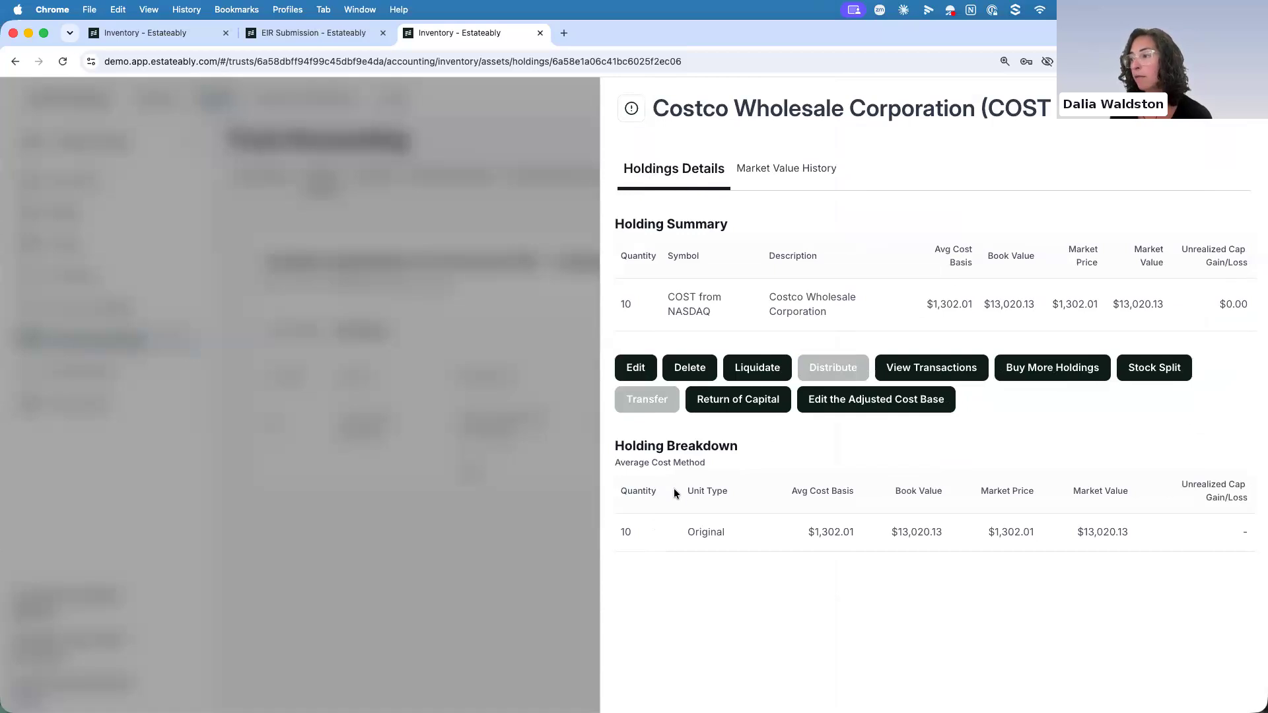
left_click(771, 170)
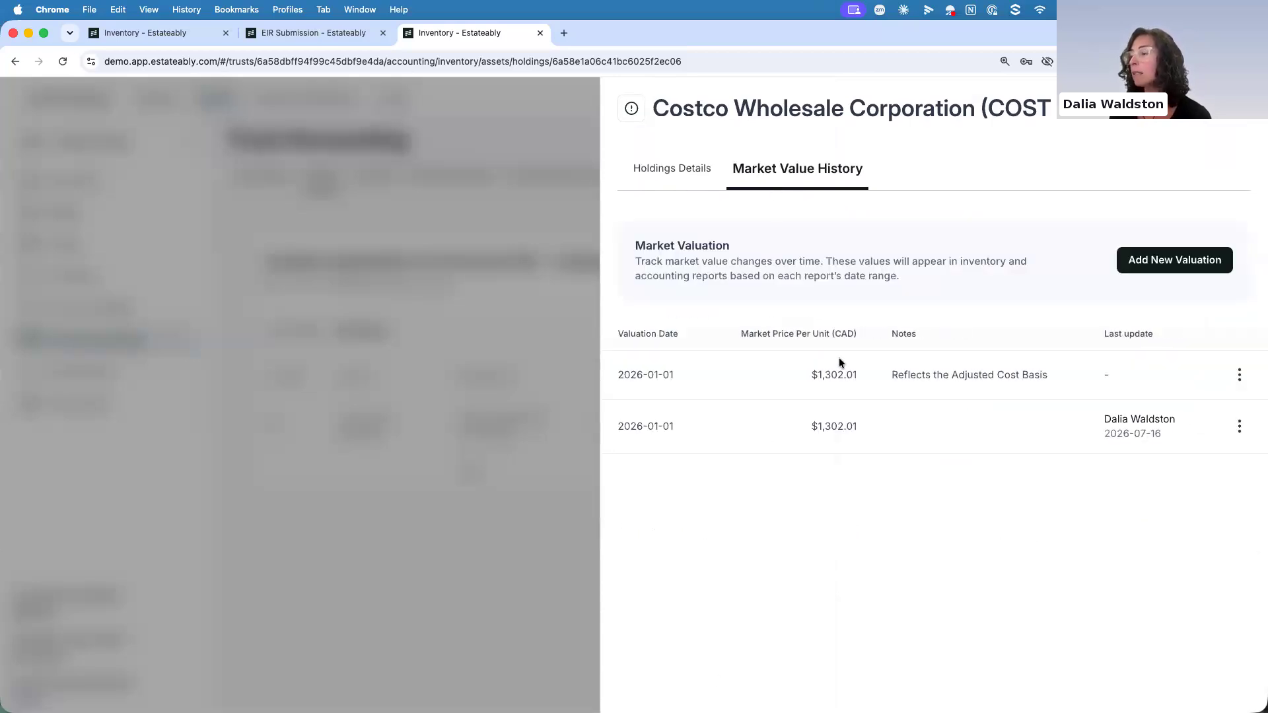
left_click(1146, 259)
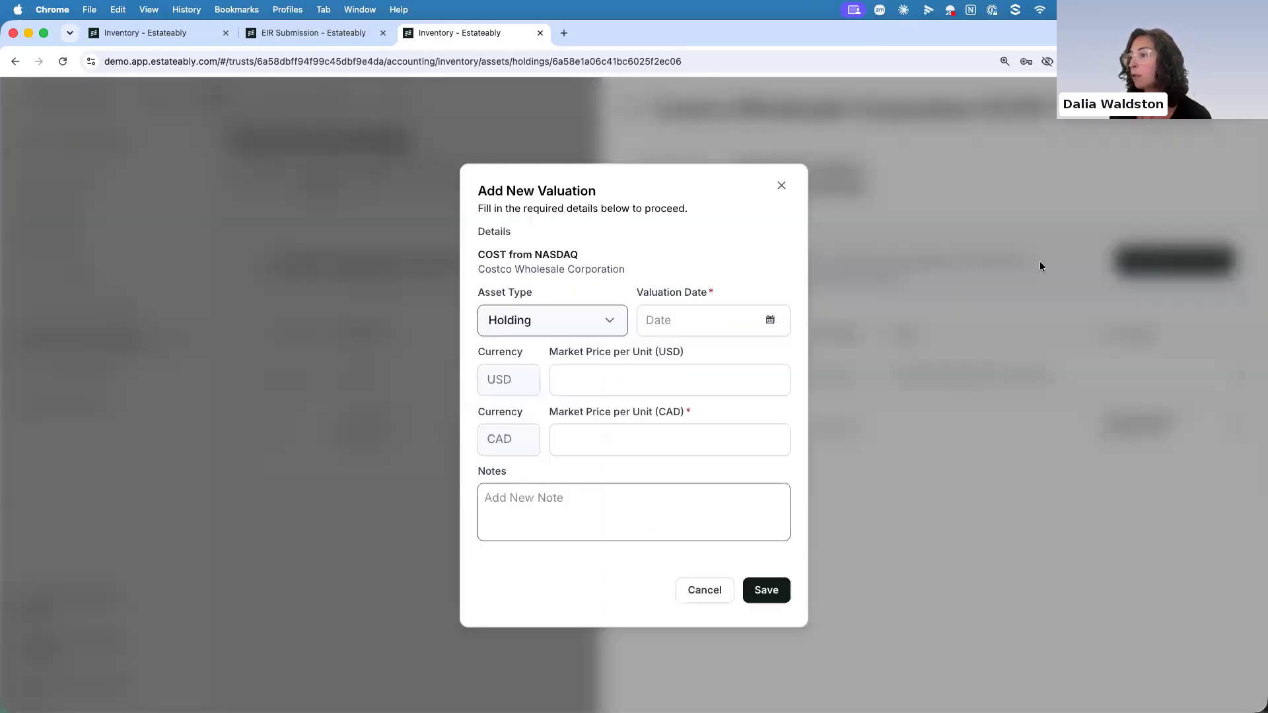
left_click(771, 321)
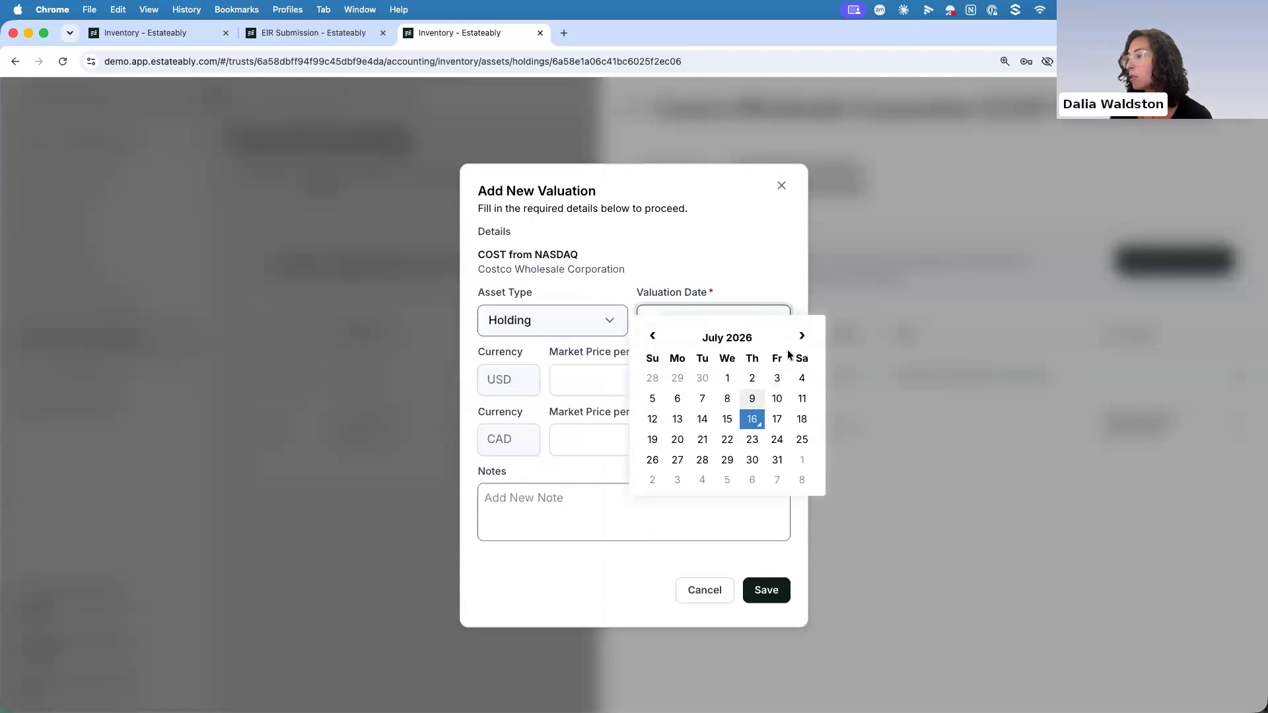
left_click(652, 335)
left_click(652, 335)
left_click(652, 335)
left_click(653, 335)
left_click(653, 335)
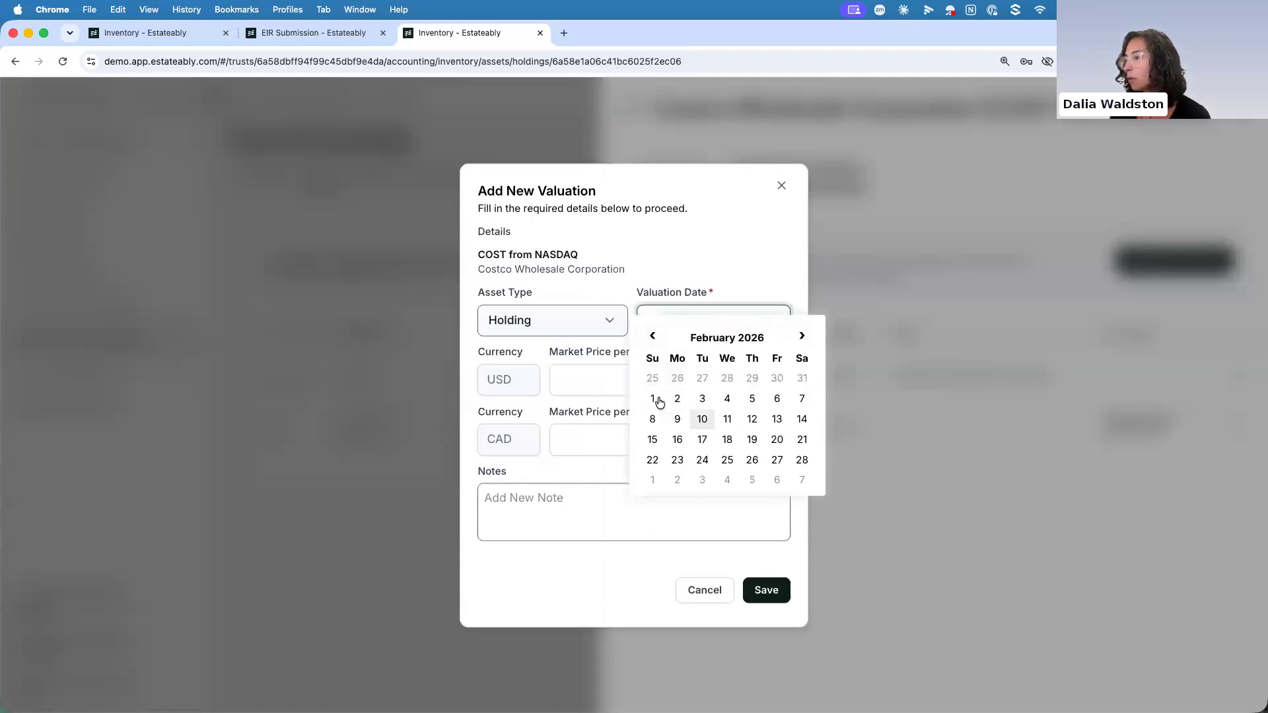
left_click(677, 398)
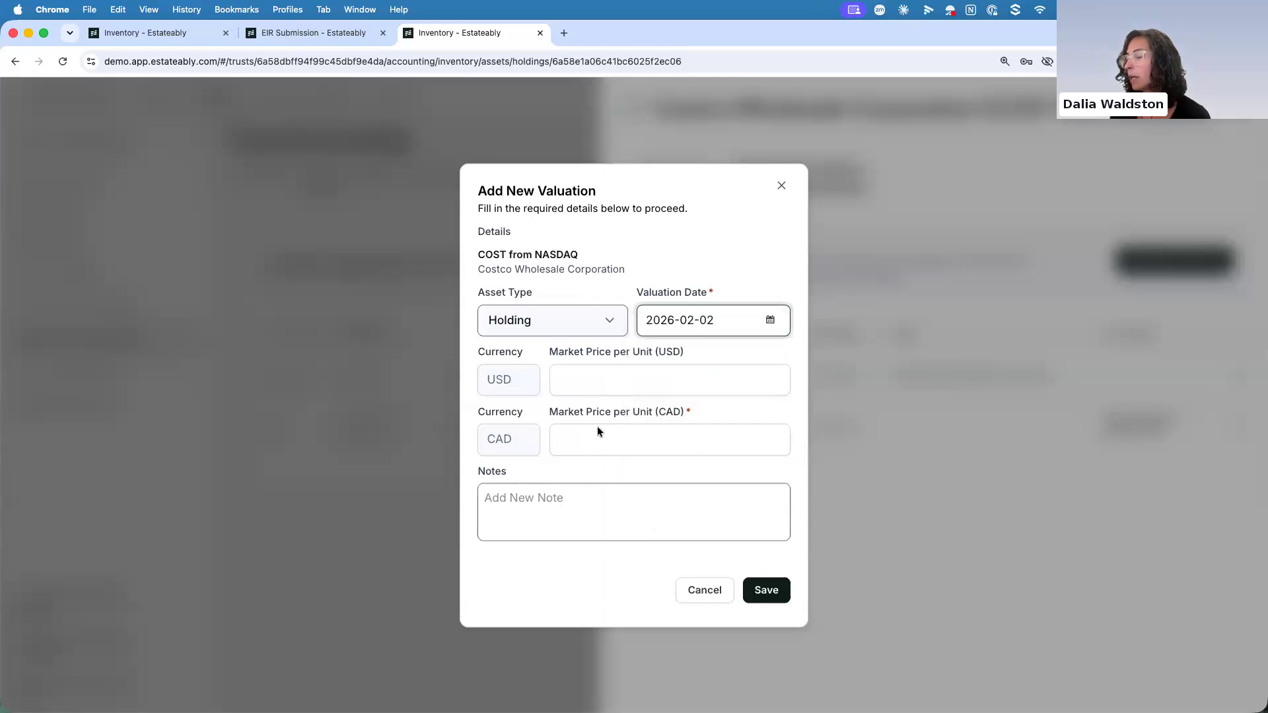
Set the new Costco valuation's market price per unit to 948 USD, save it and close the holding details
left_click(577, 393)
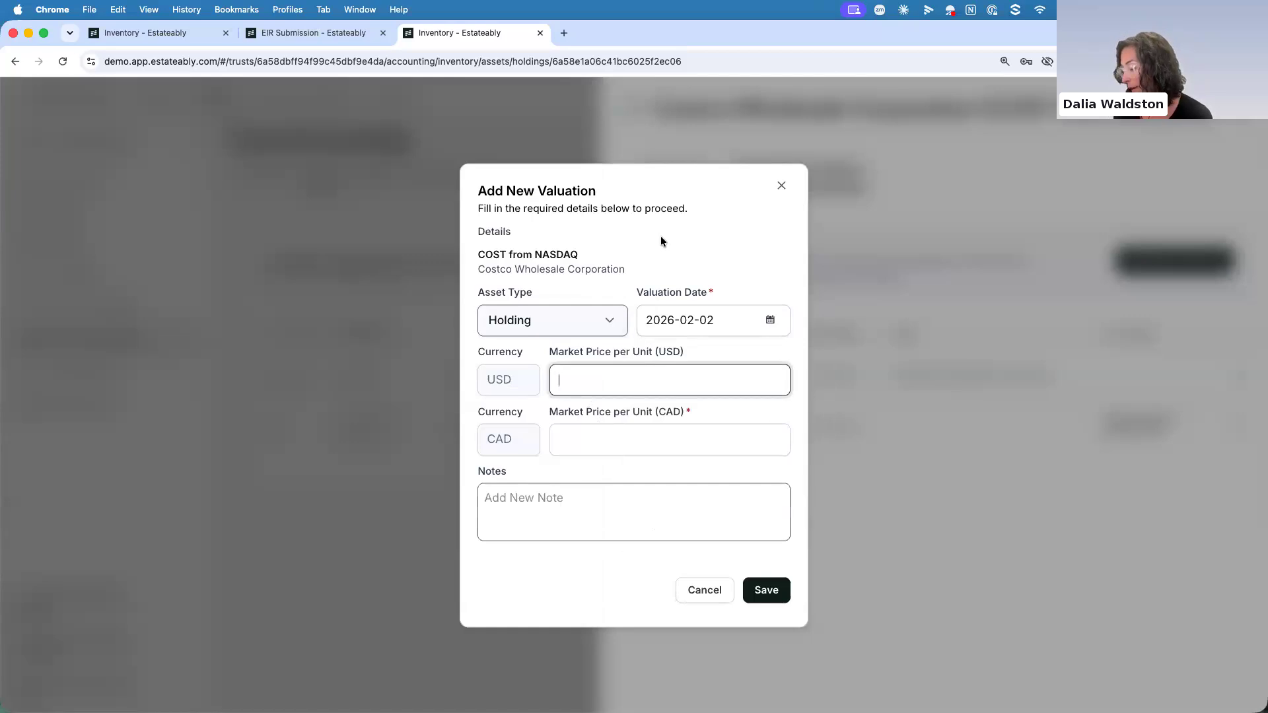
type("948")
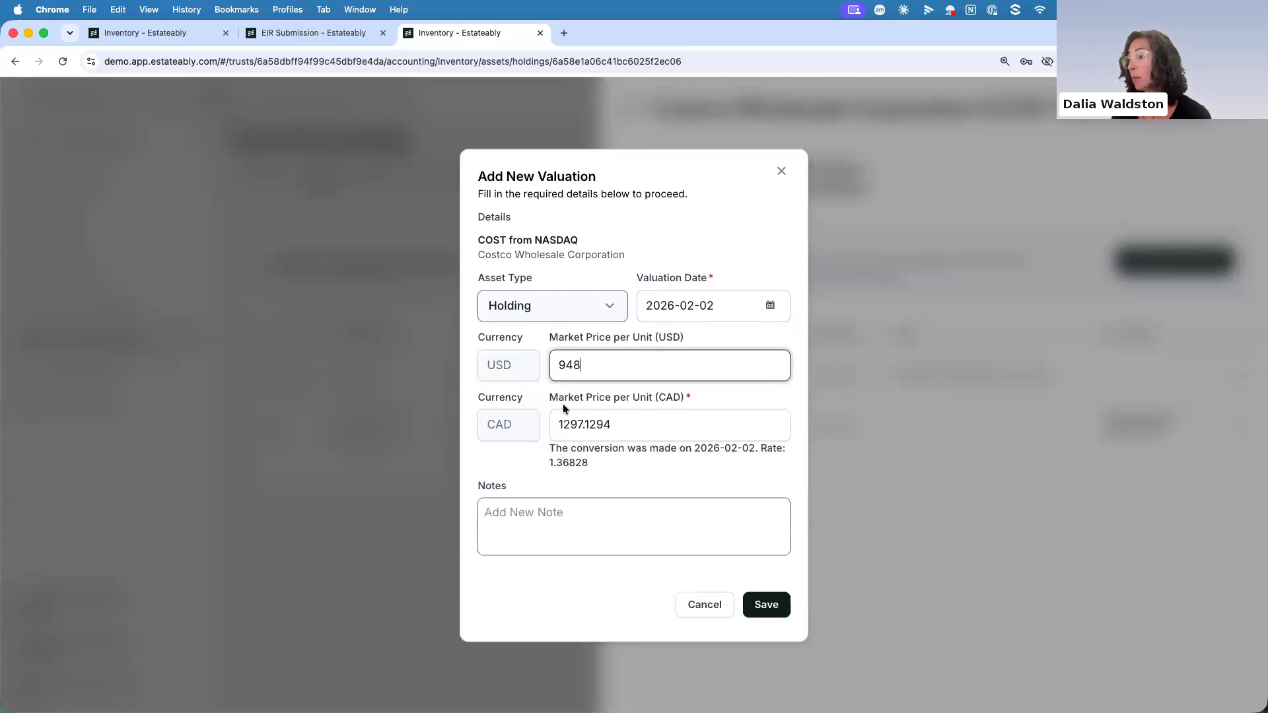
left_click(524, 577)
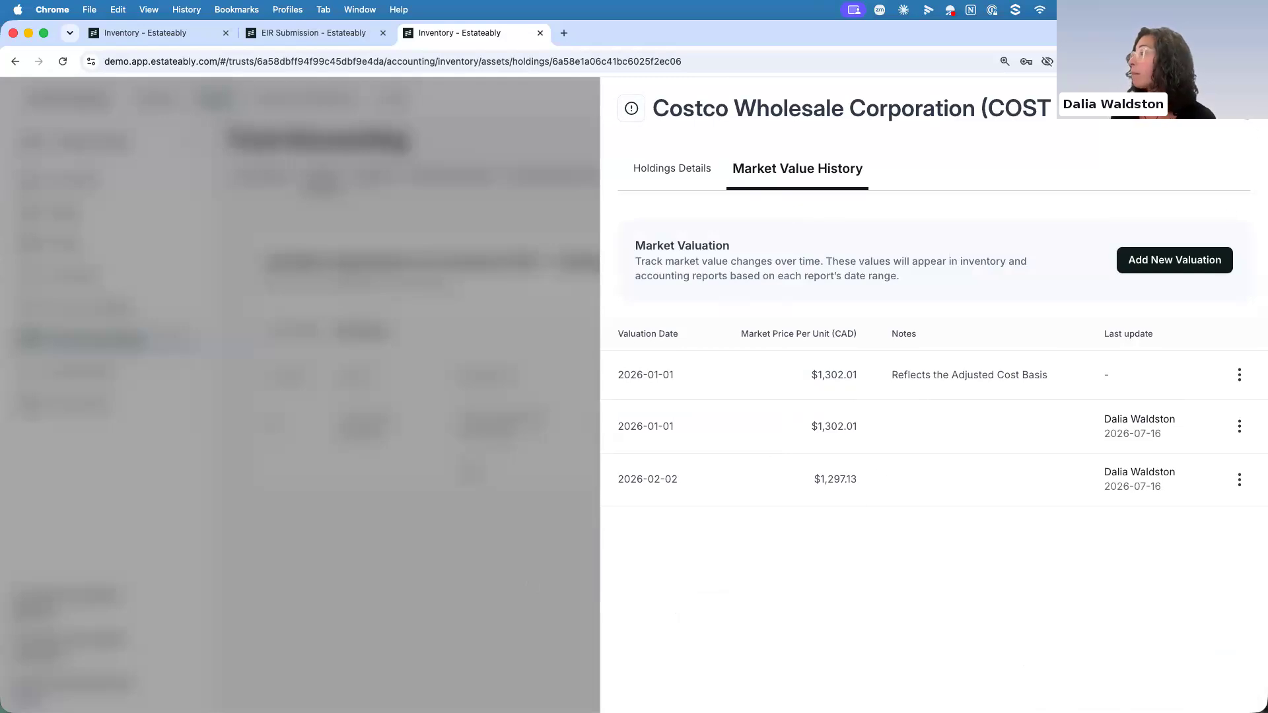
key("Escape")
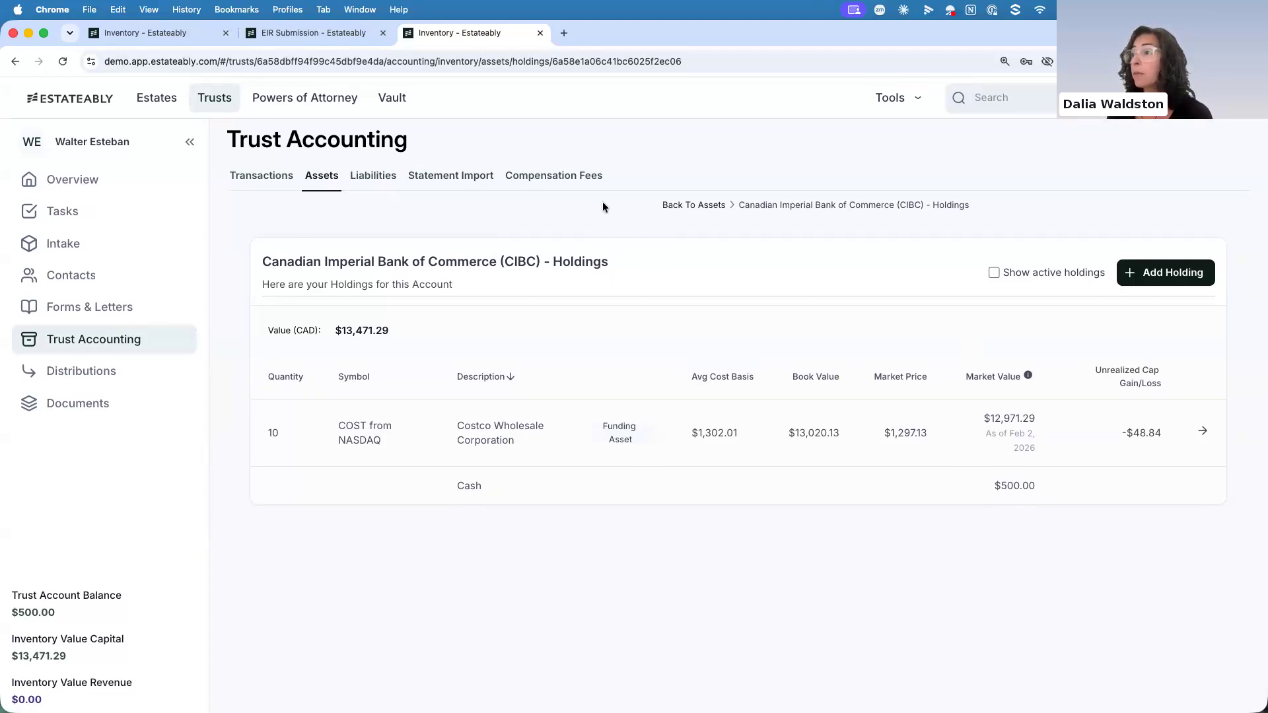
Look at the trust's statement import area and the CIBC account's holdings, and return to the asset list
left_click(451, 176)
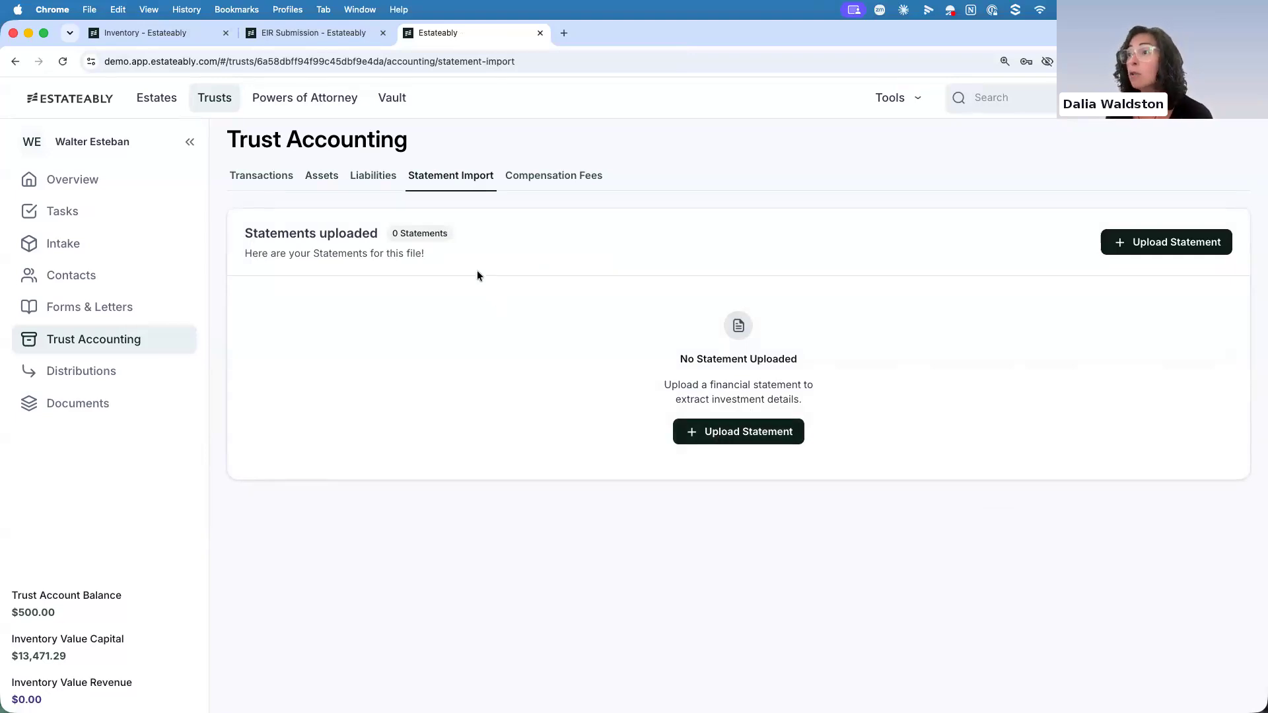
left_click(321, 175)
left_click(458, 328)
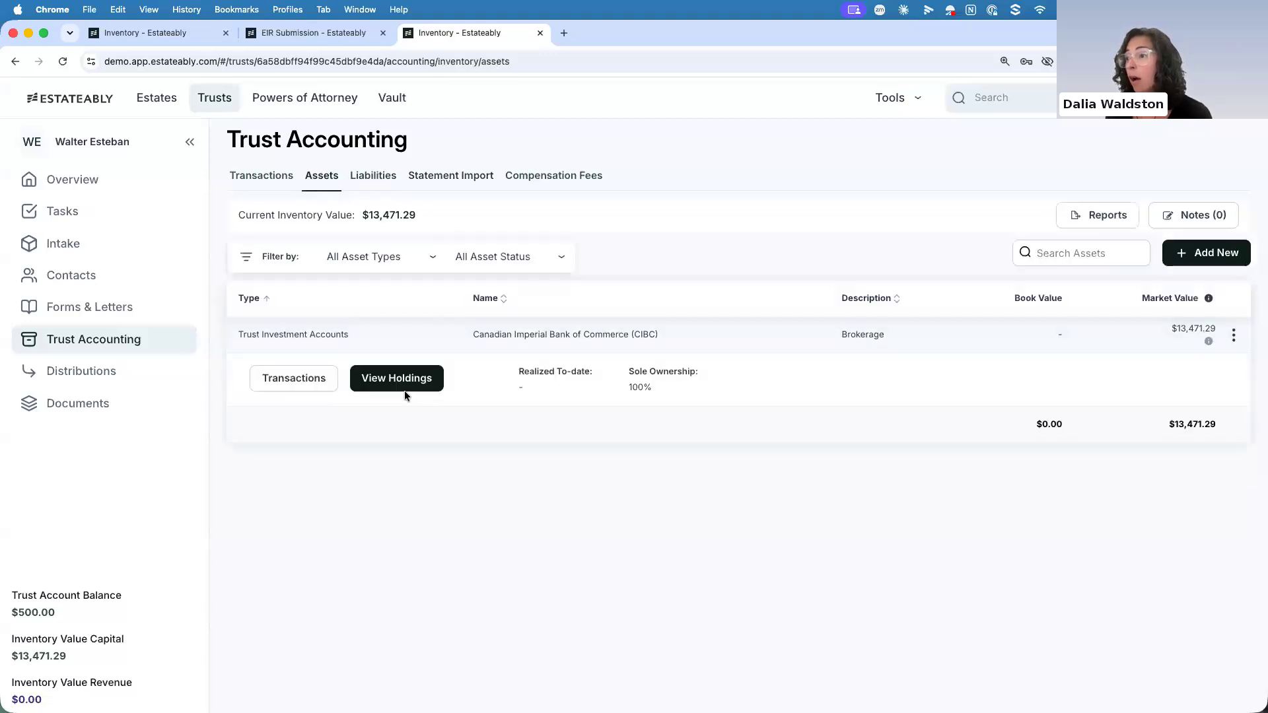
left_click(404, 386)
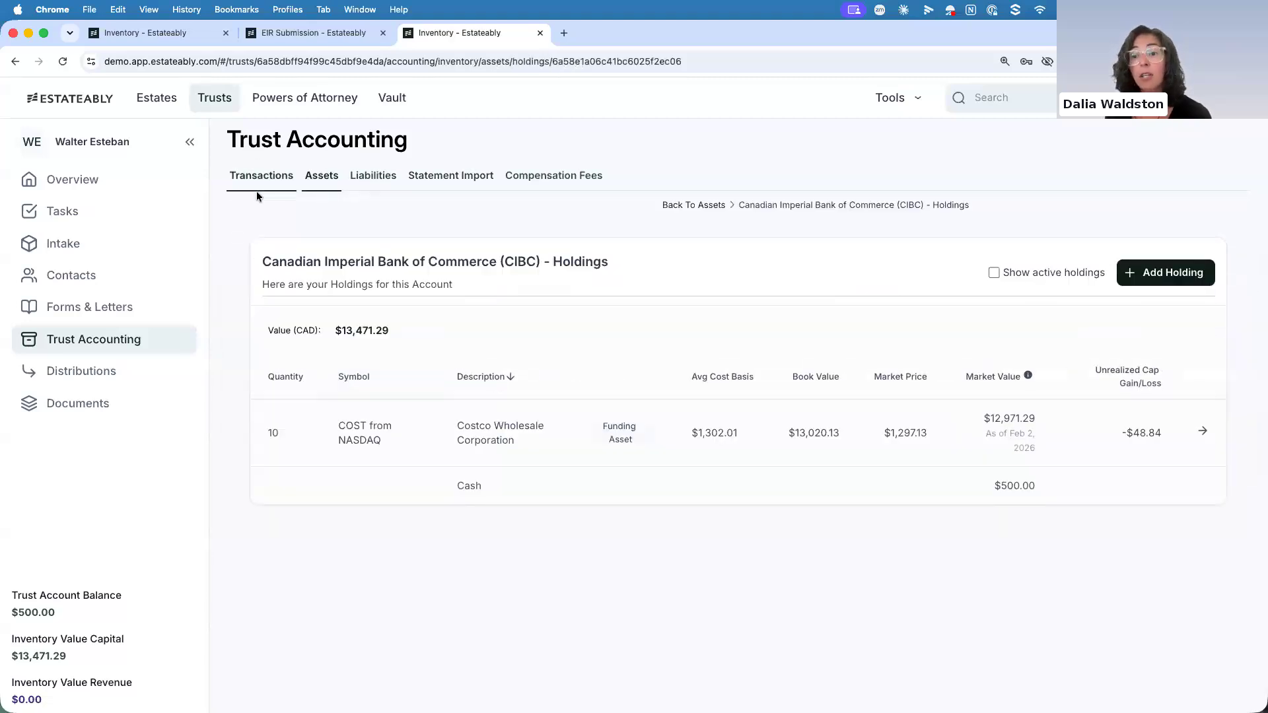
left_click(321, 179)
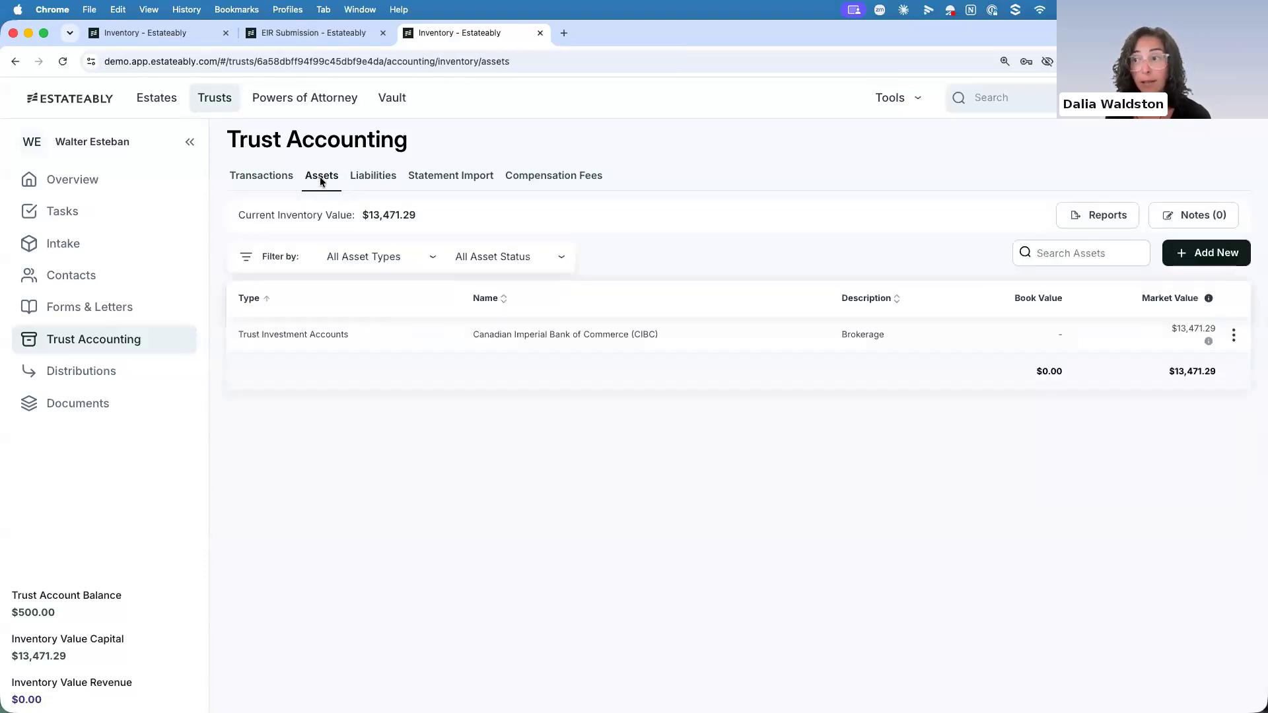
Start a new inventory asset of type Real Estate without a sub-type and mark it as a funding asset
left_click(1185, 256)
left_click(624, 404)
scroll(621, 507, "down", 1)
scroll(620, 512, "down", 10)
scroll(605, 517, "down", 3)
left_click(505, 475)
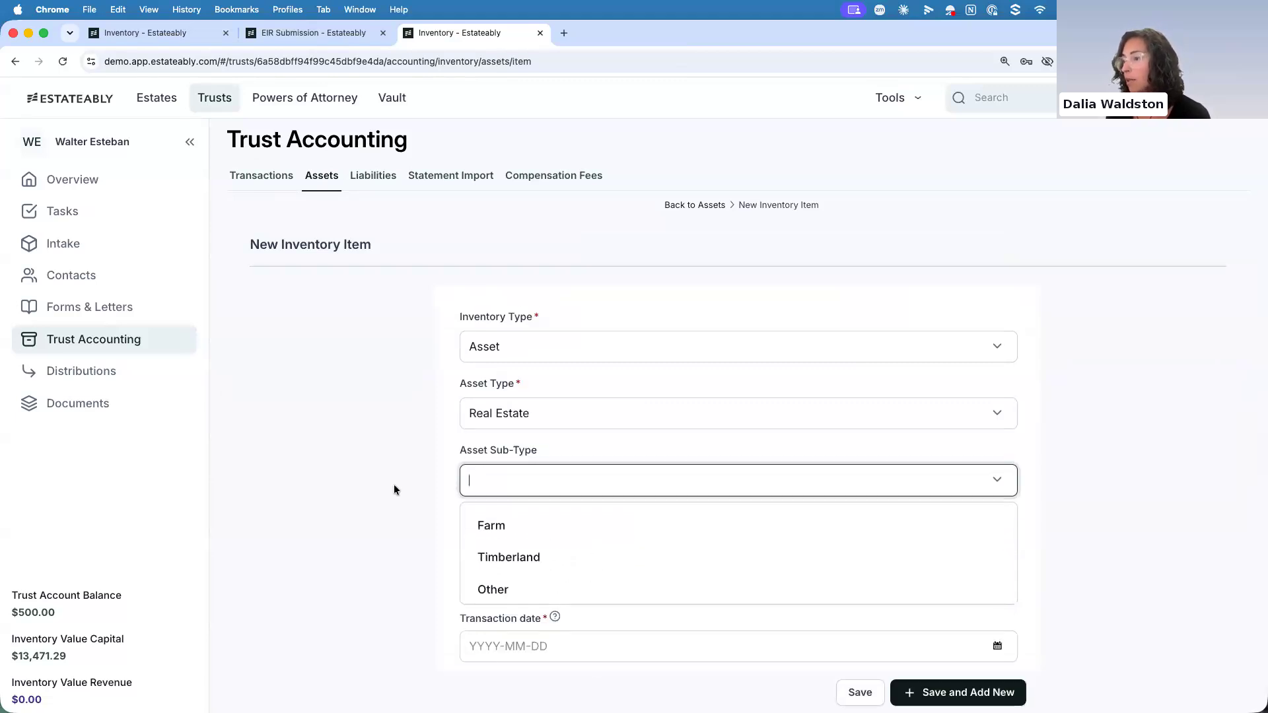
left_click(393, 484)
scroll(391, 482, "down", 3)
left_click(468, 407)
scroll(429, 419, "down", 2)
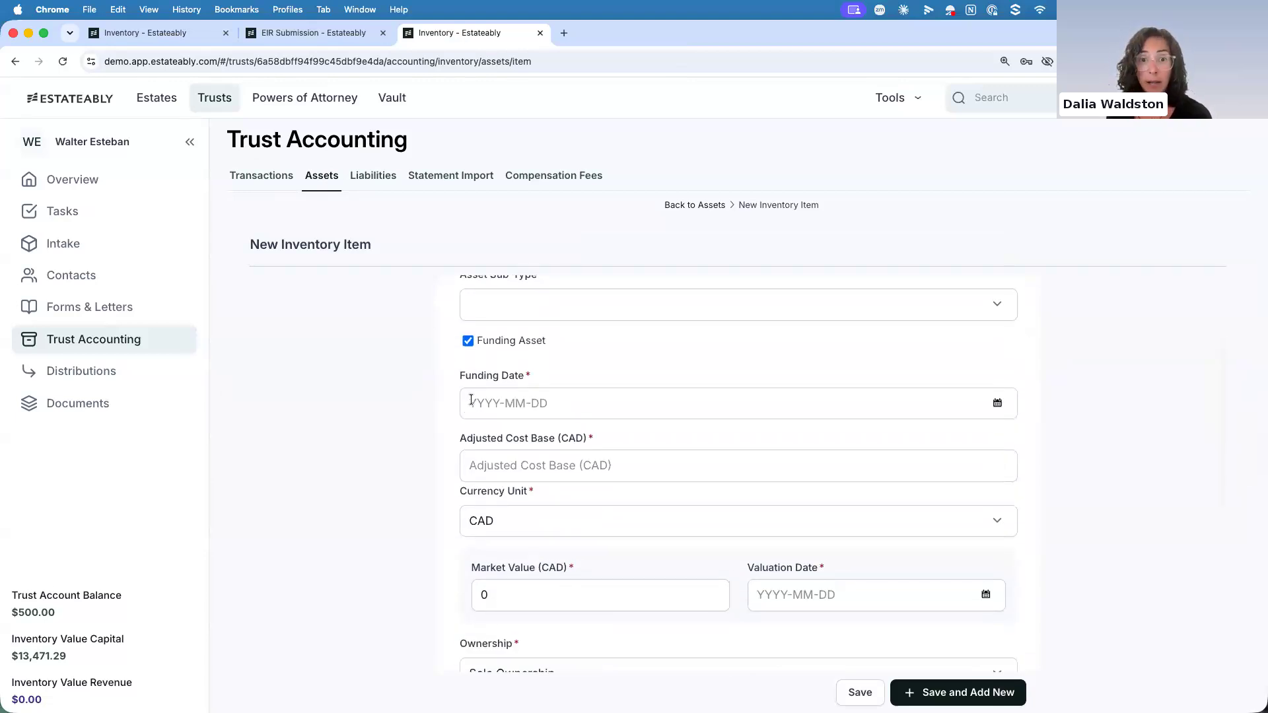
Set the real estate asset's funding date to 2026-01-01 and its adjusted cost base to 950000 CAD
left_click(470, 402)
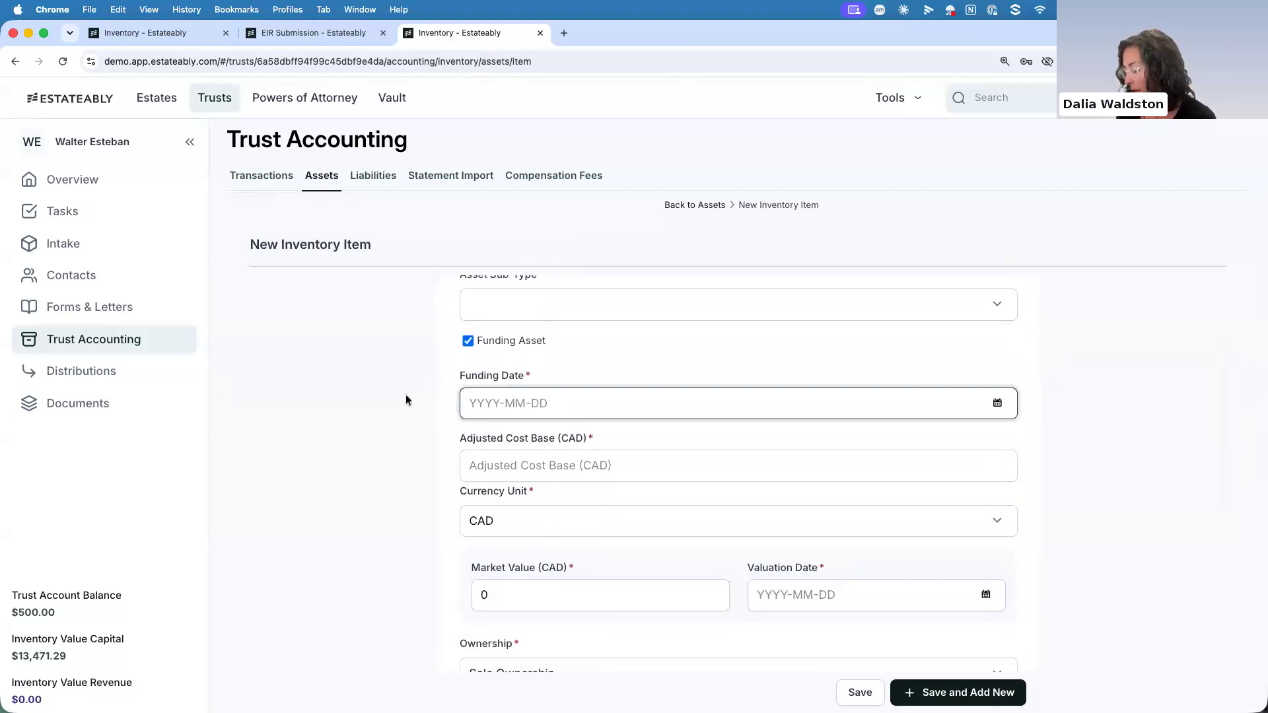
type("2026-01-01")
key("Tab")
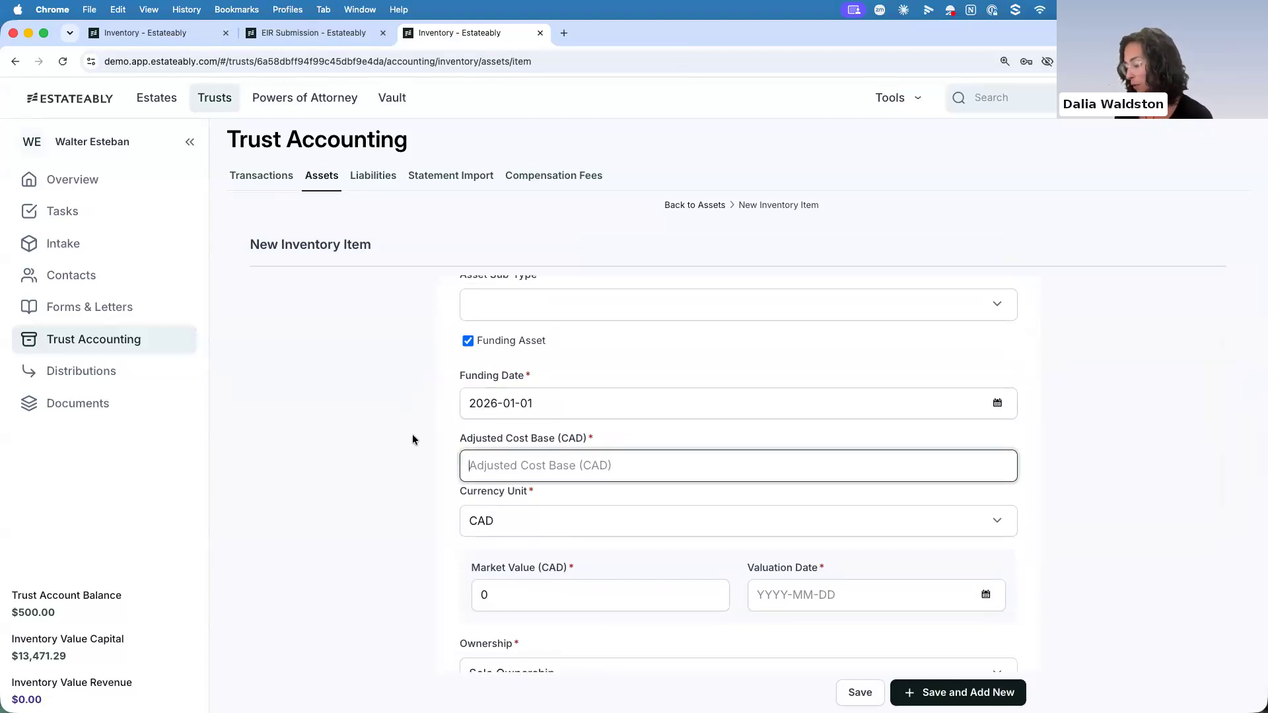
type("950000")
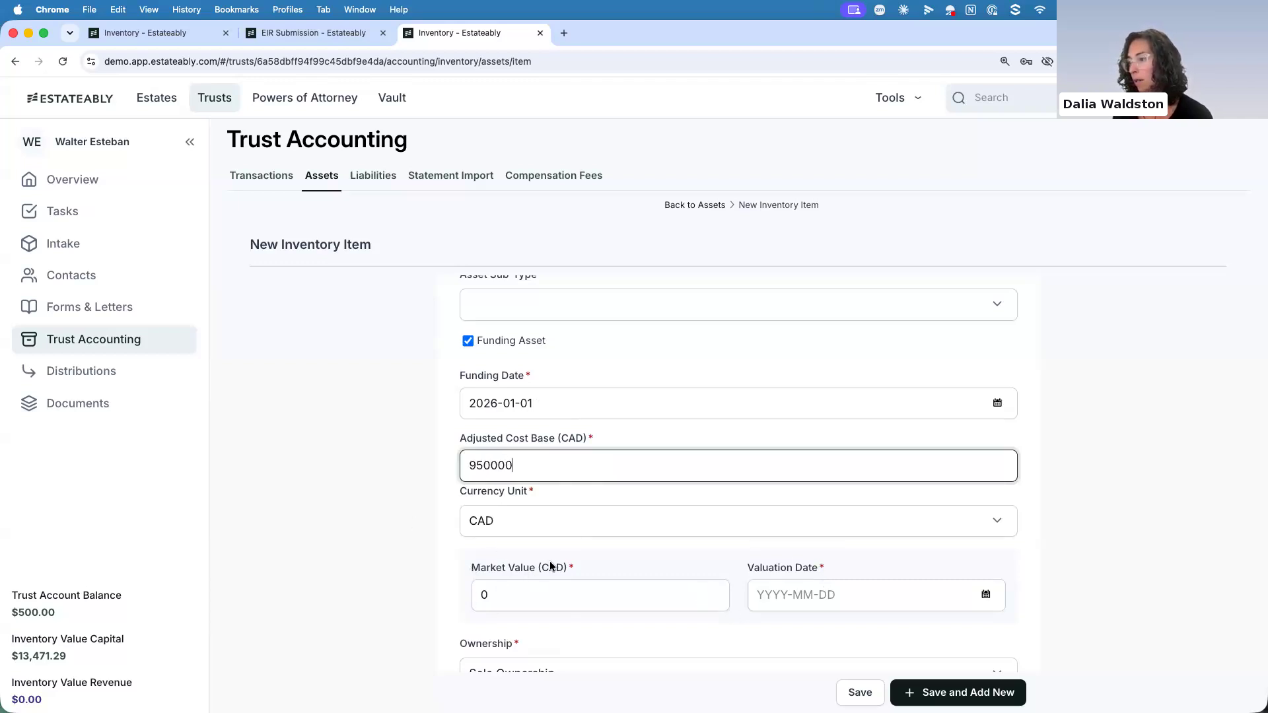
Set the real estate asset's market value to 950000 CAD with valuation date 2026-01-01, and save the asset
scroll(527, 594, "down", 1)
left_click(528, 594)
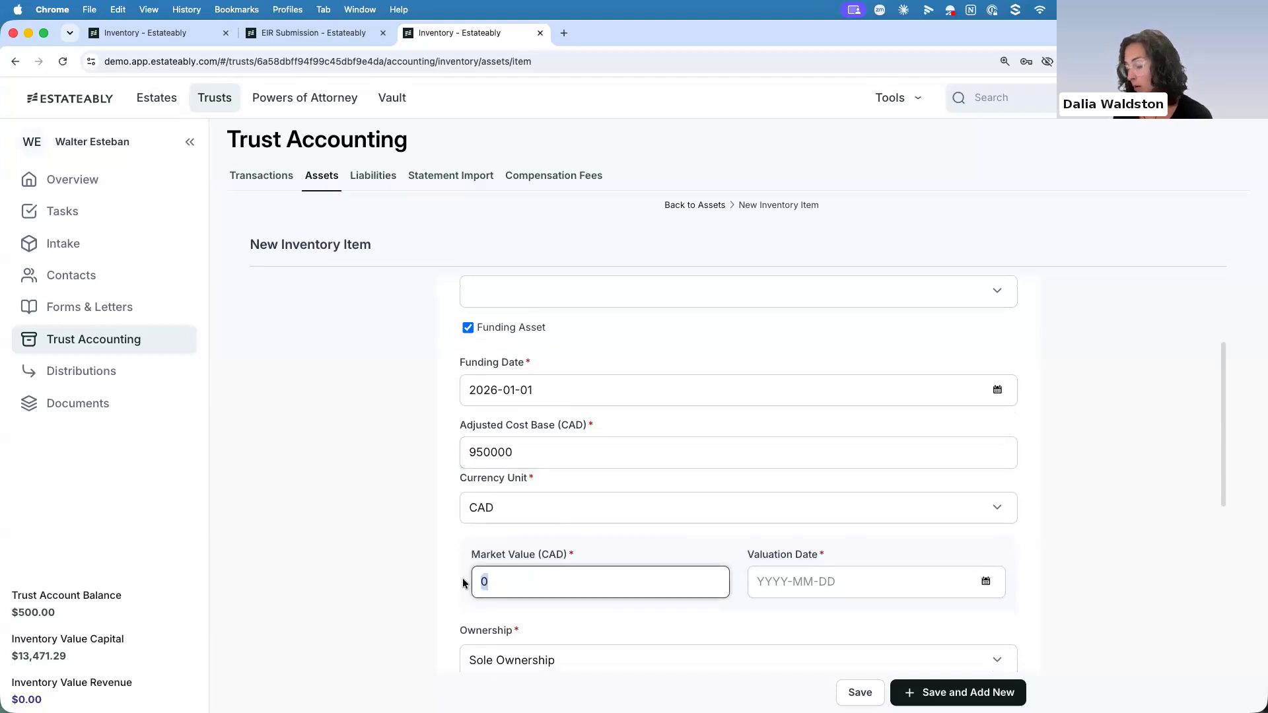
type("950000")
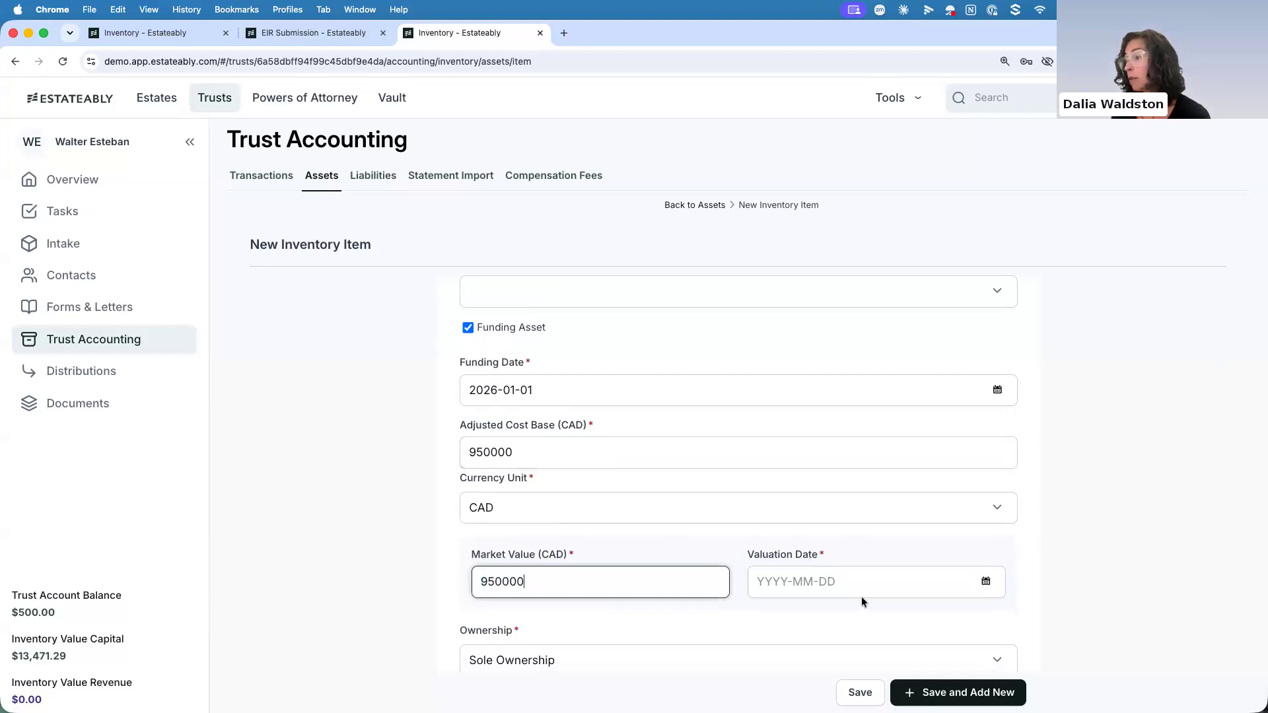
left_click(758, 581)
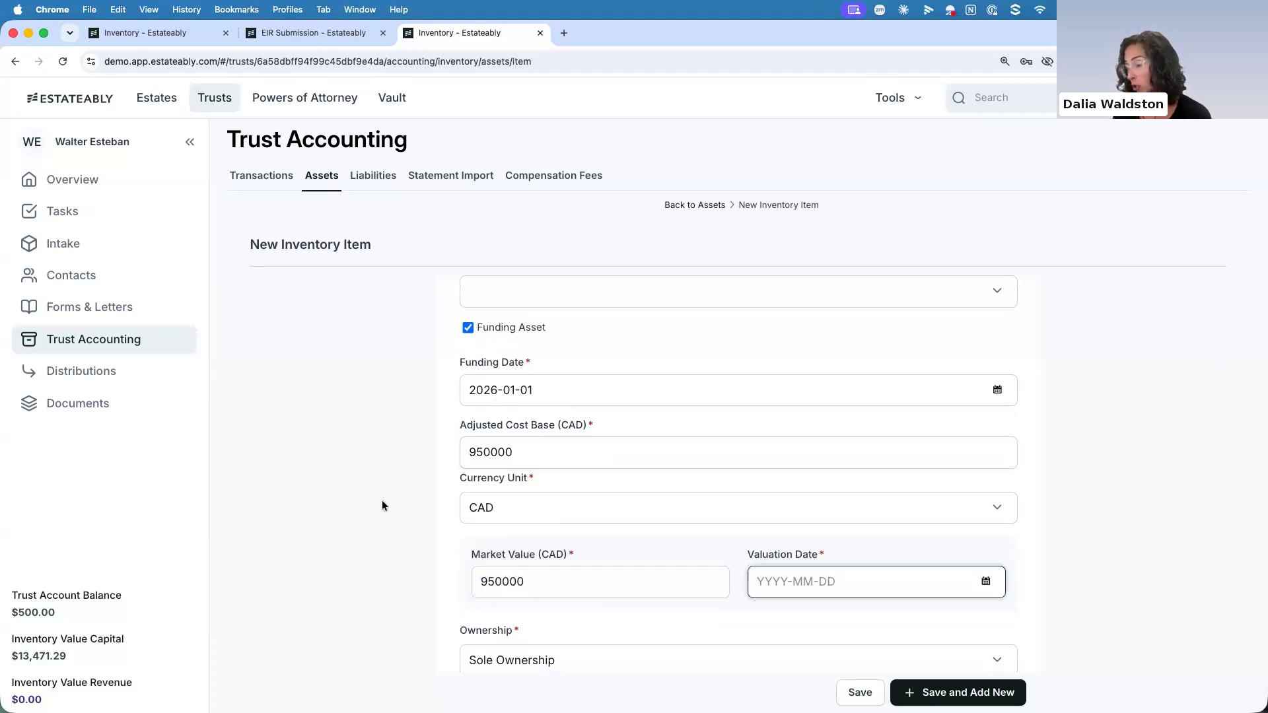
type("2026-01-01")
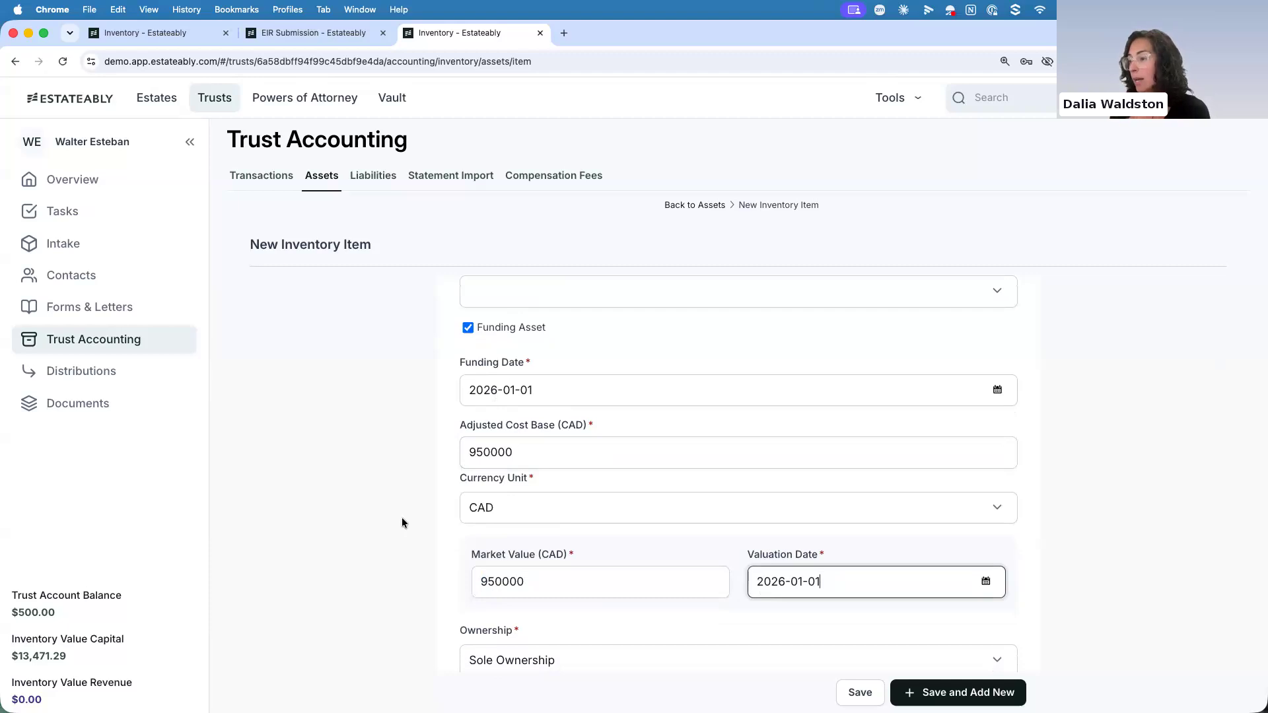
scroll(401, 516, "down", 6)
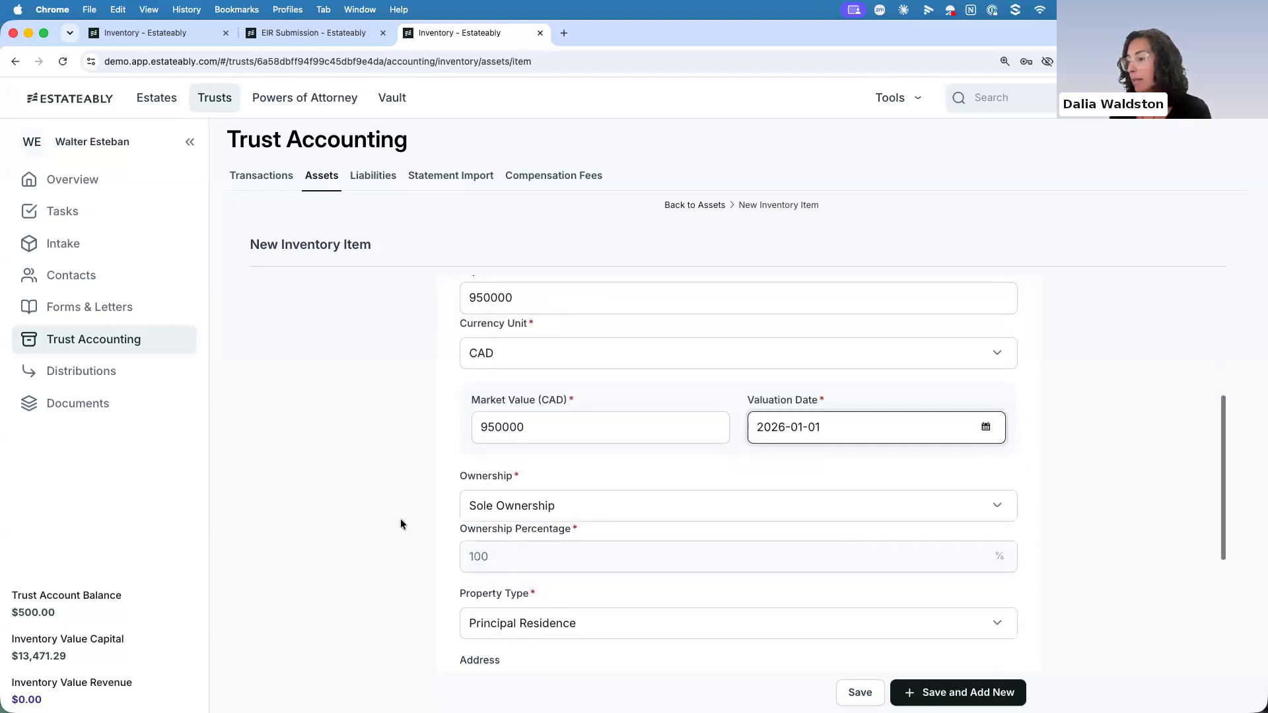
left_click(861, 692)
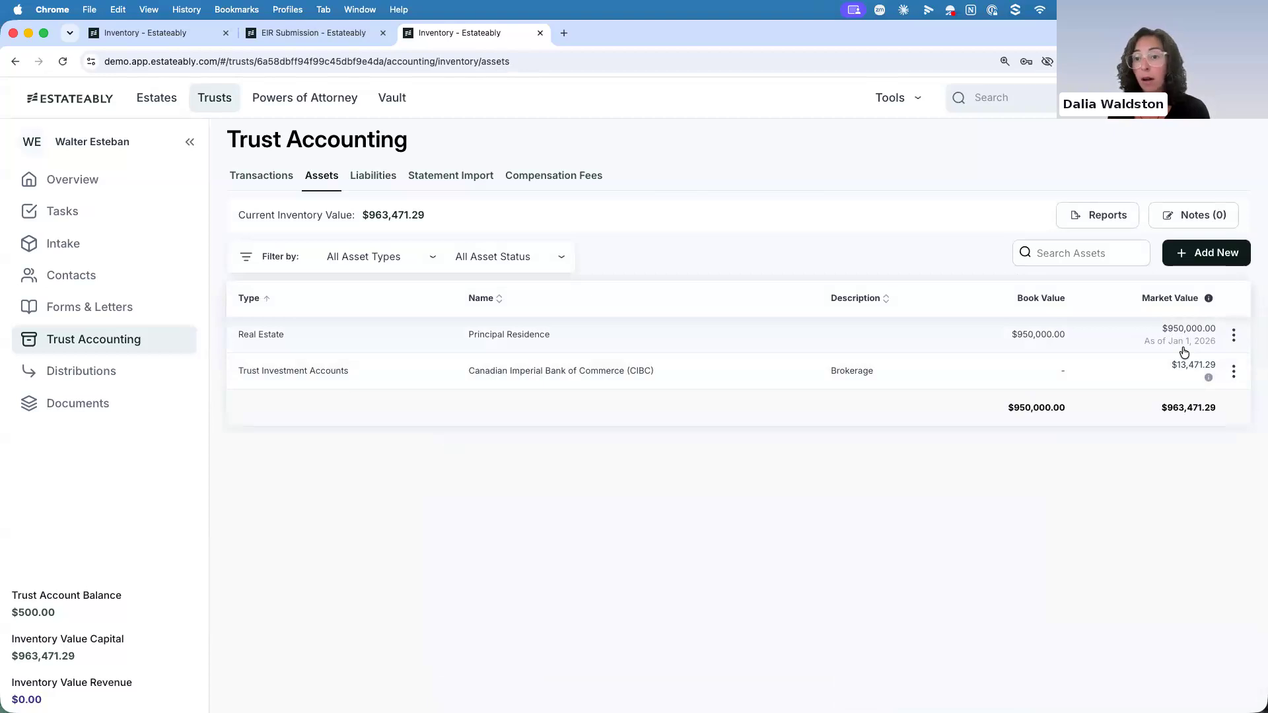
Start a new valuation in the Principal Residence's market value history, dated 2026-06-10
left_click(1235, 339)
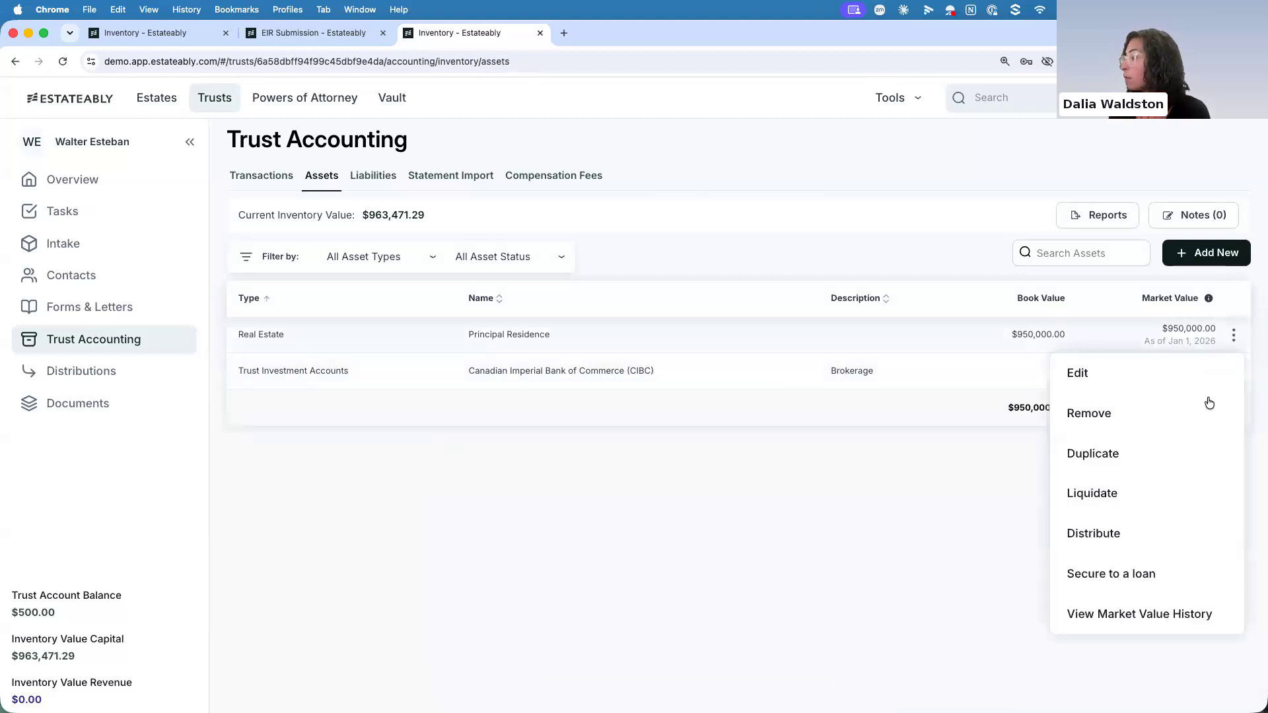
left_click(1115, 624)
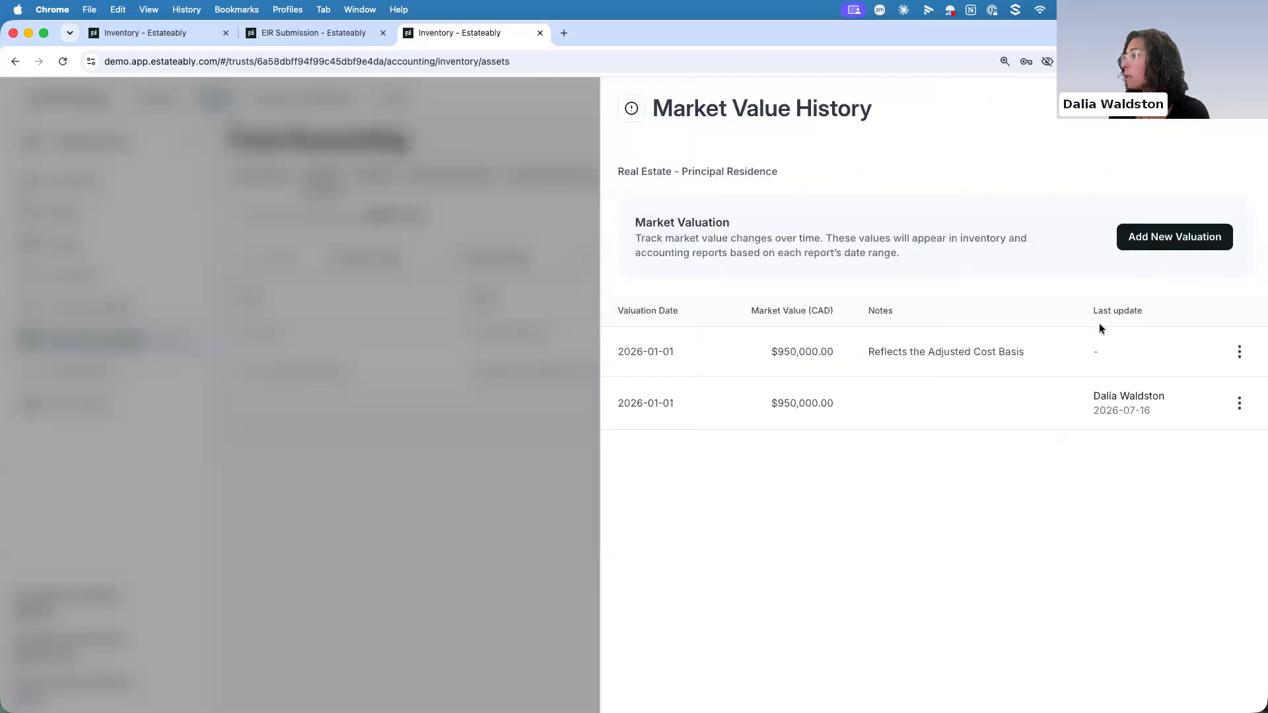
left_click(1142, 235)
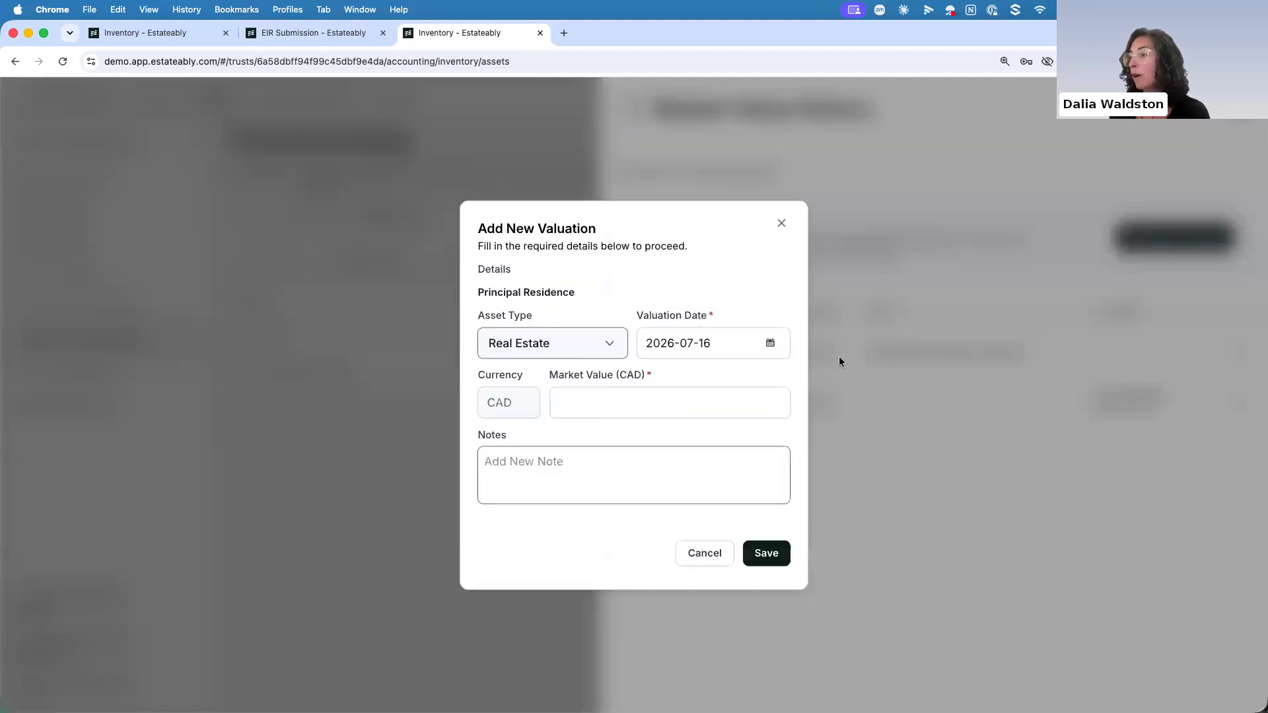
left_click(771, 345)
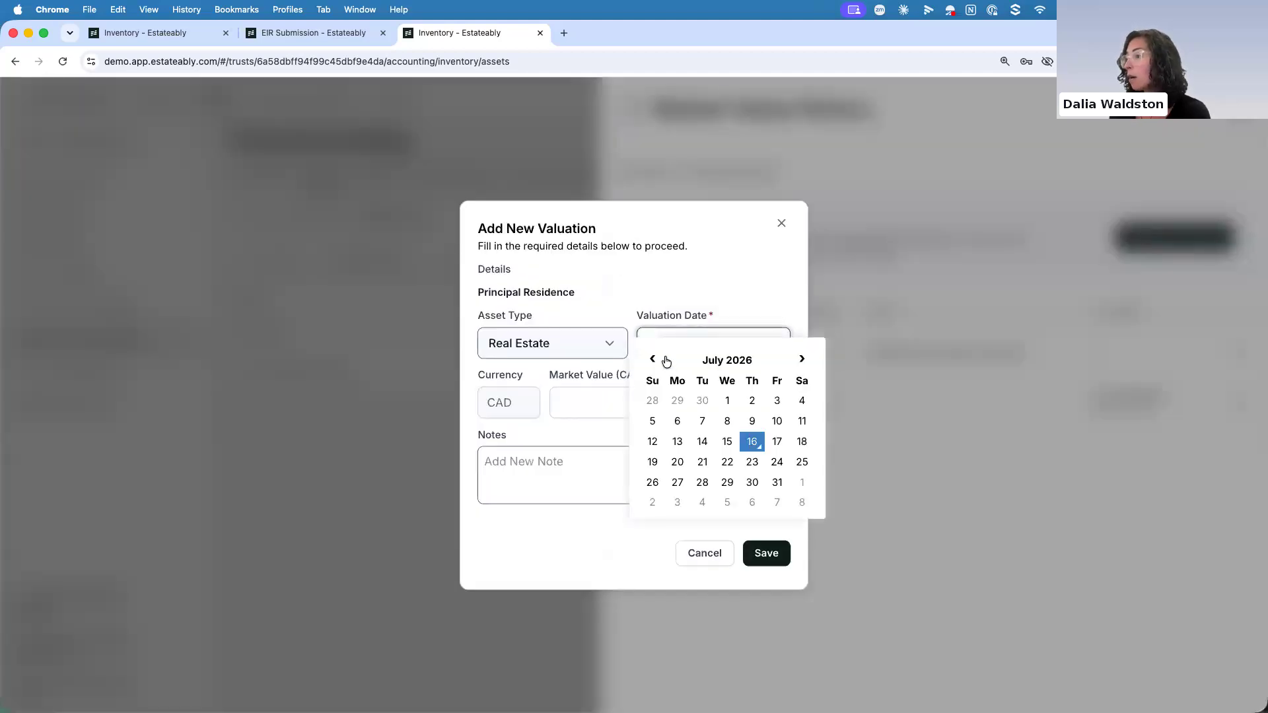
left_click(653, 359)
left_click(729, 422)
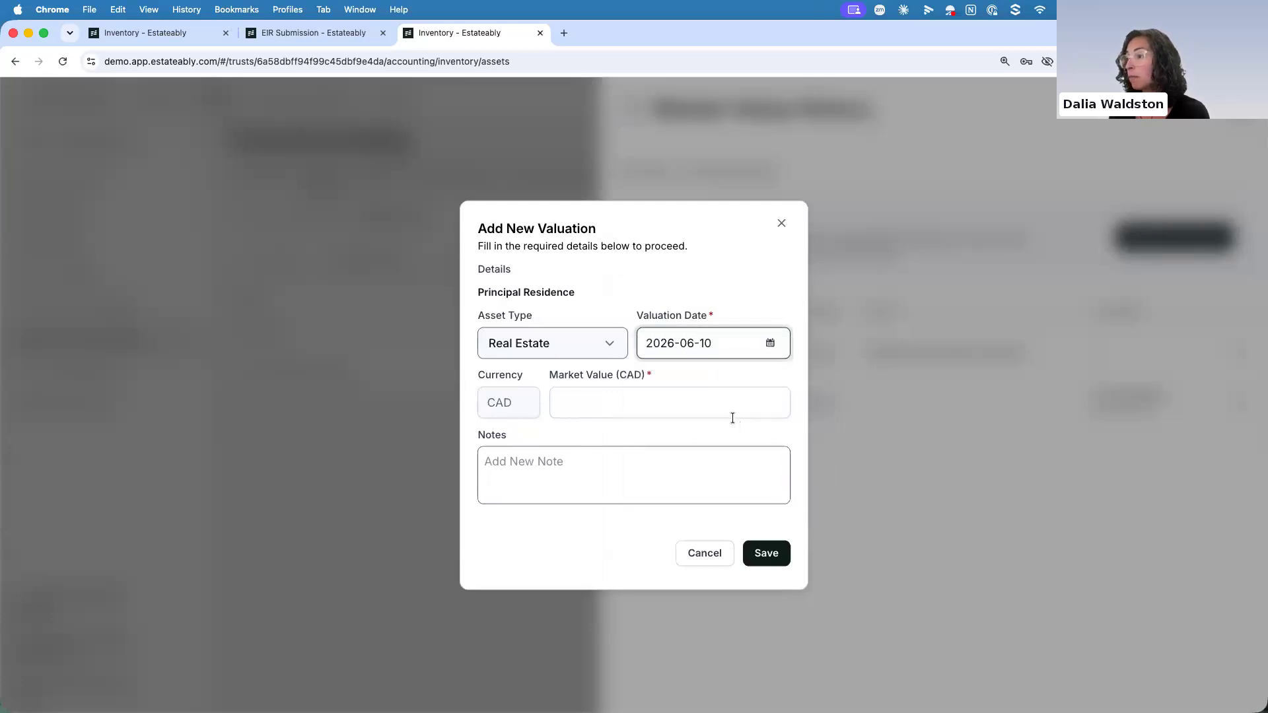
Set the new Principal Residence valuation's market value to 975000 CAD, save it and close the value history
key("Tab")
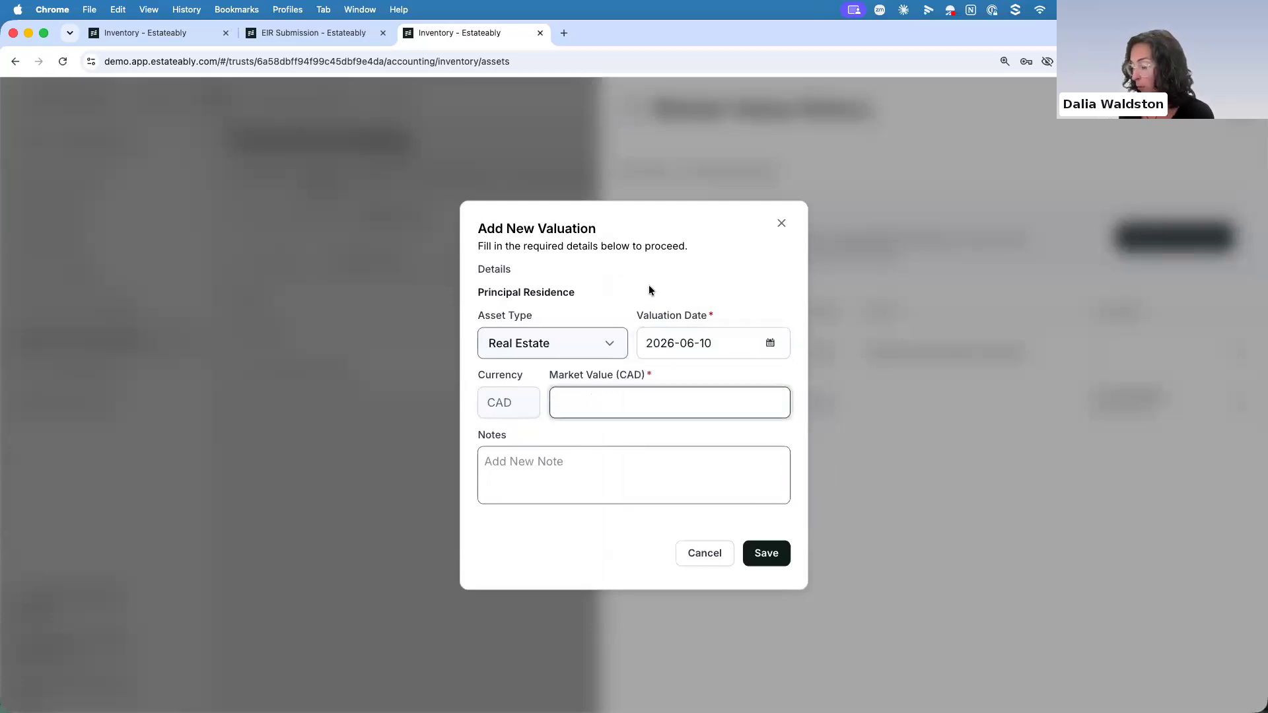
type("975000")
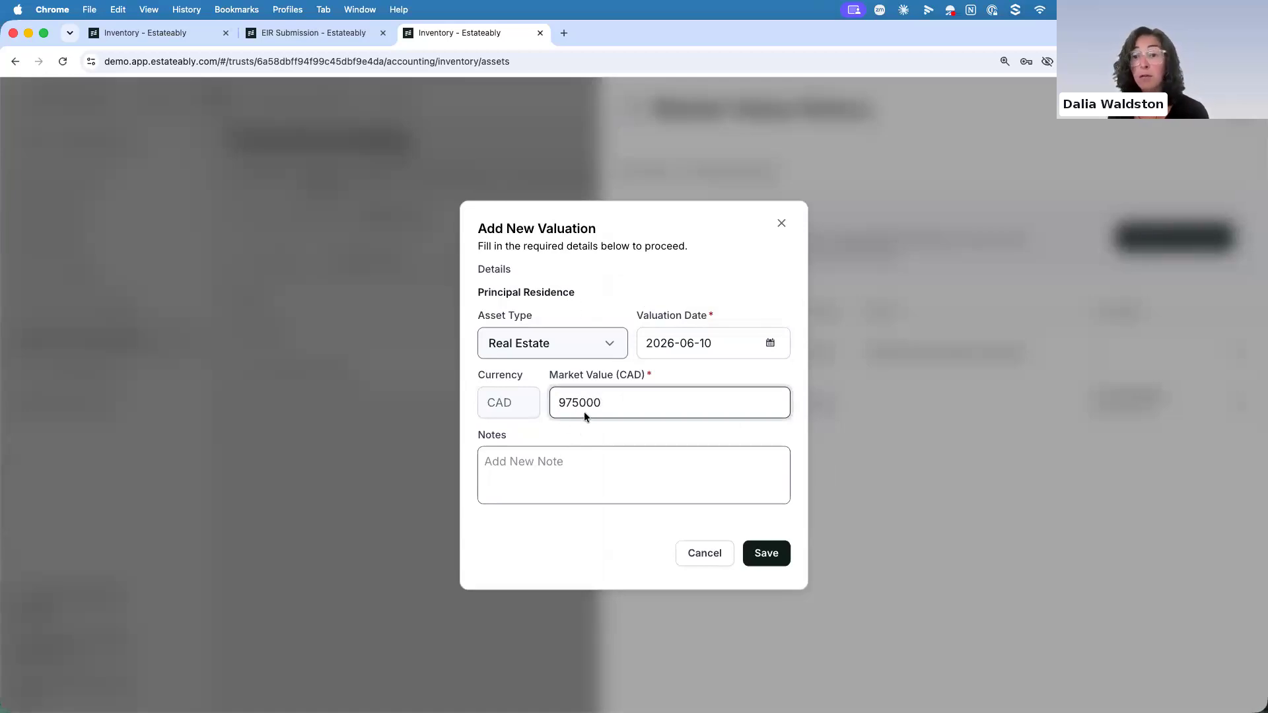
left_click(760, 552)
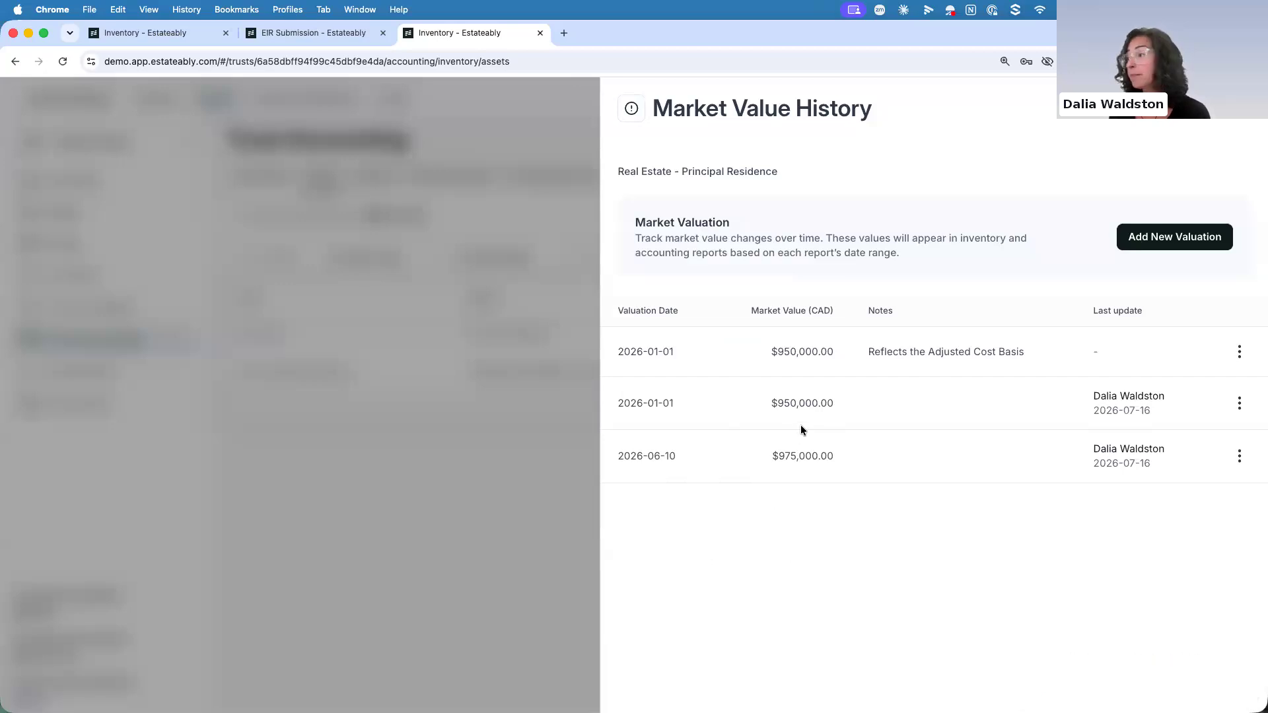
left_click(1235, 108)
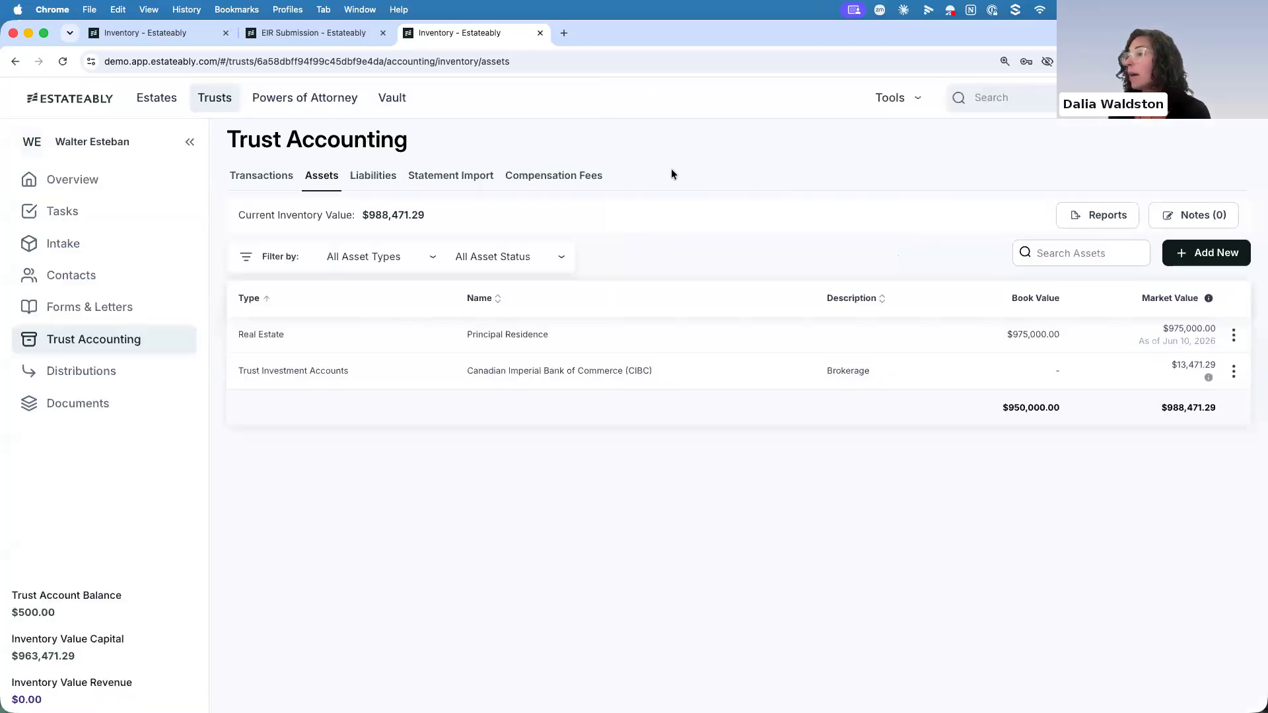
Start a Statement of Accounts report from the trust's transactions, with the accounts period ending 2026-01-31
left_click(266, 176)
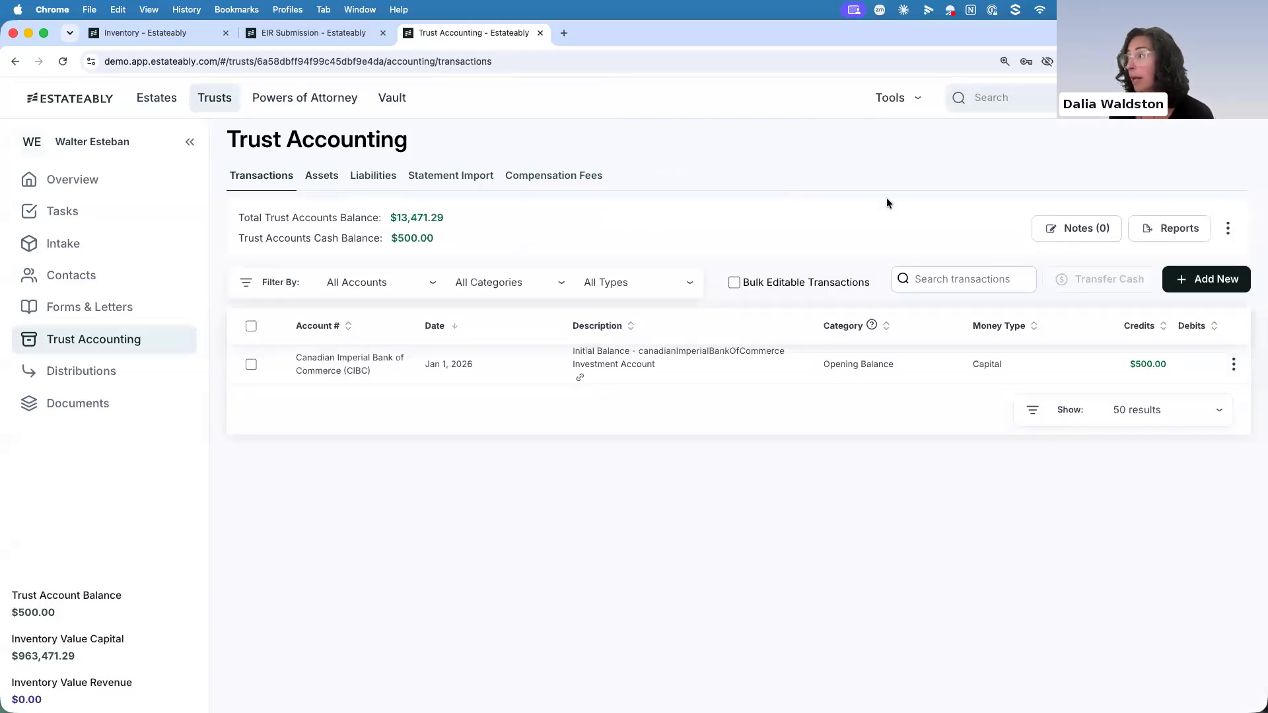
left_click(1179, 231)
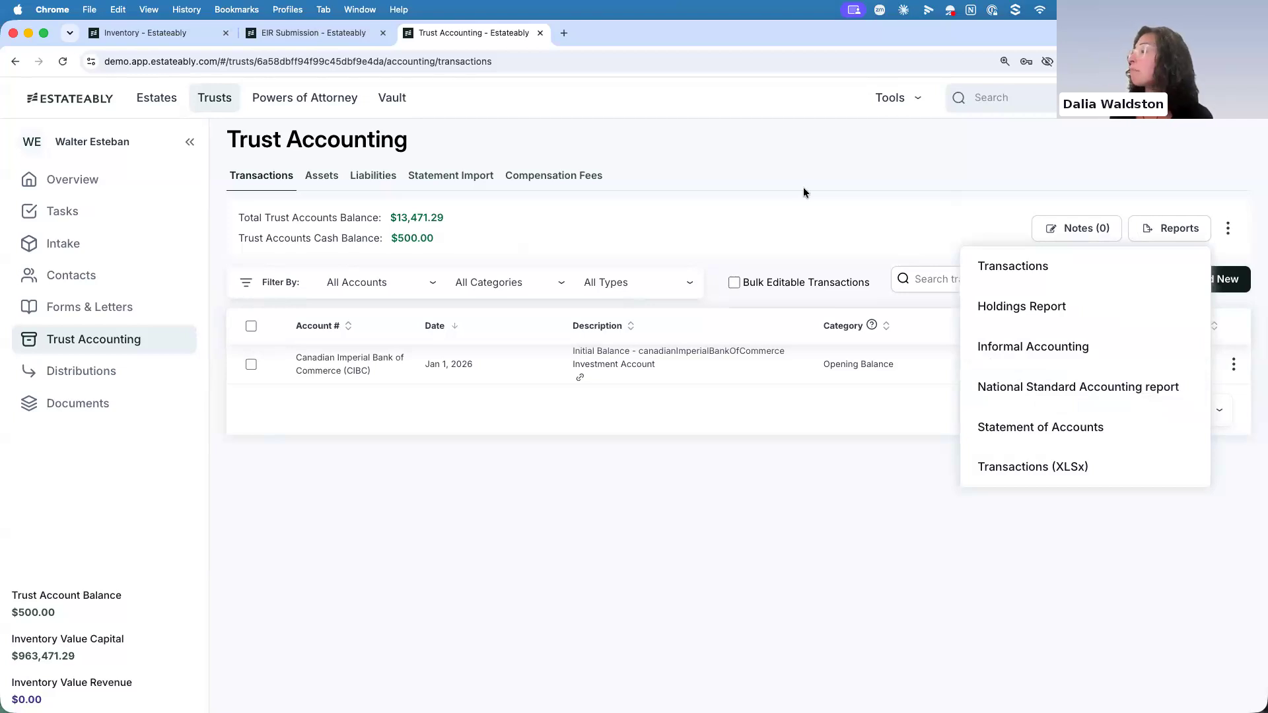
left_click(1006, 428)
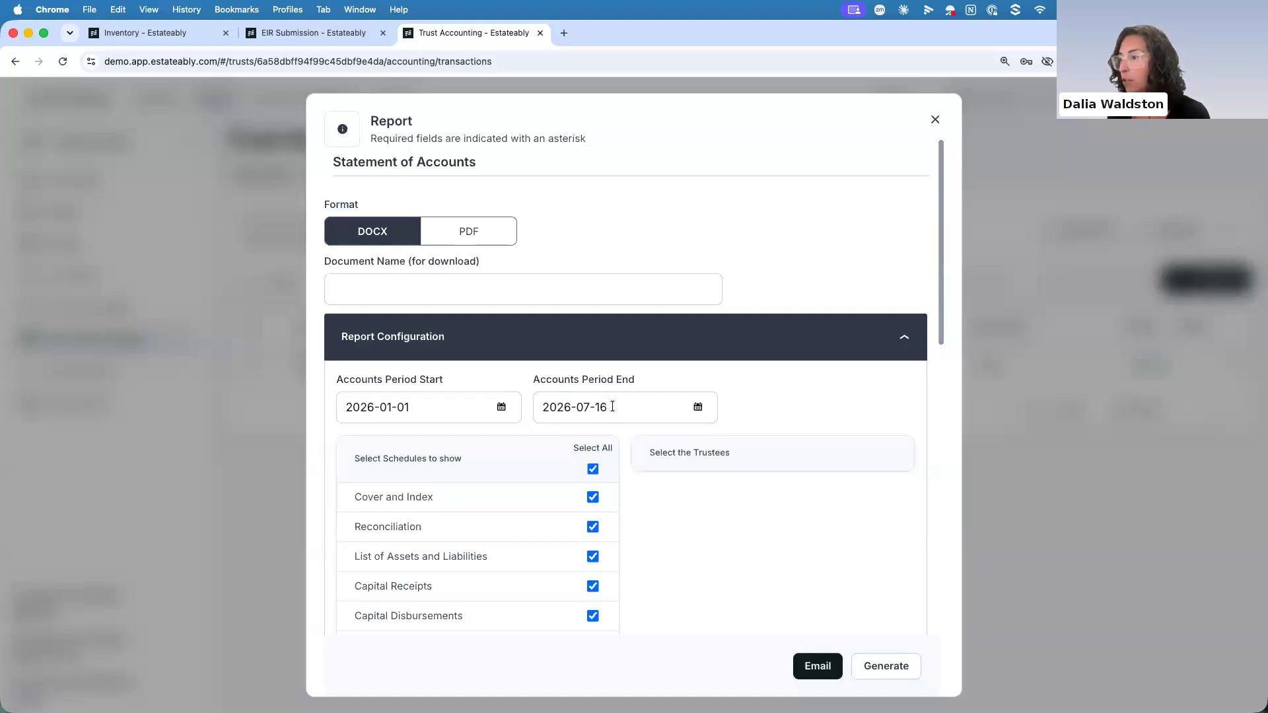
left_click_drag(603, 407, 584, 406)
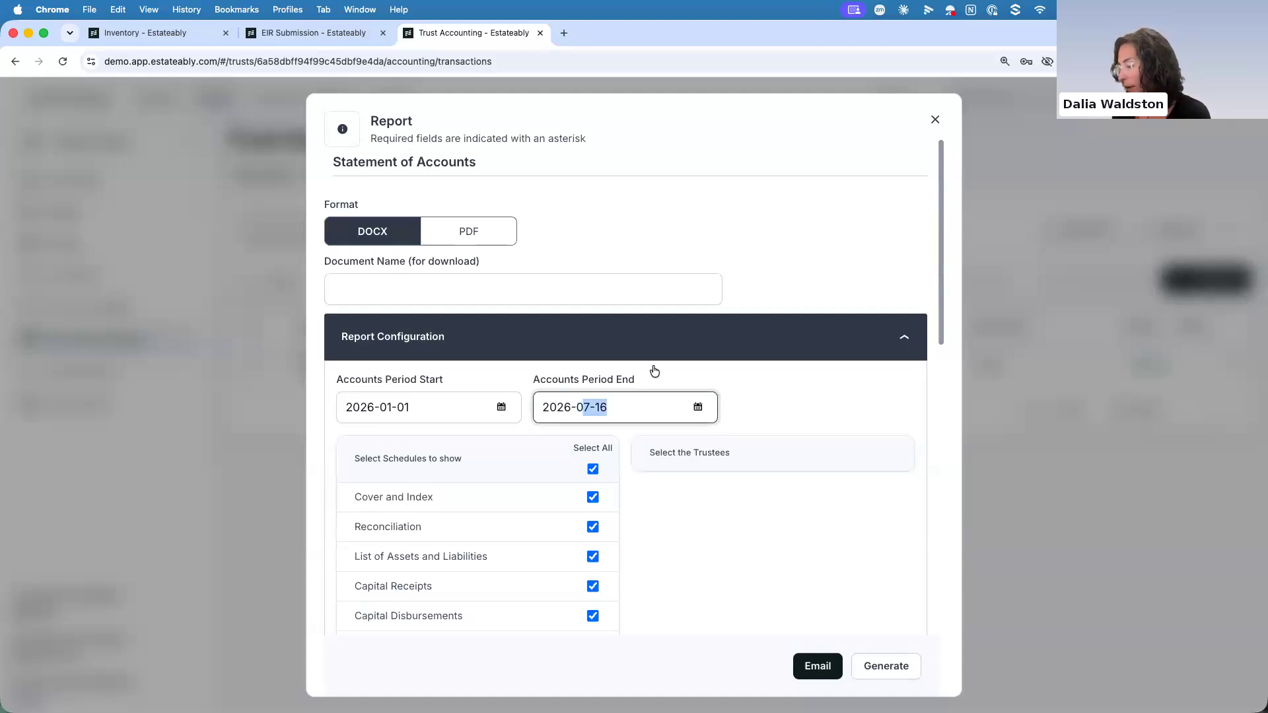
key("BackSpace")
key("BackSpace")
type("01-31")
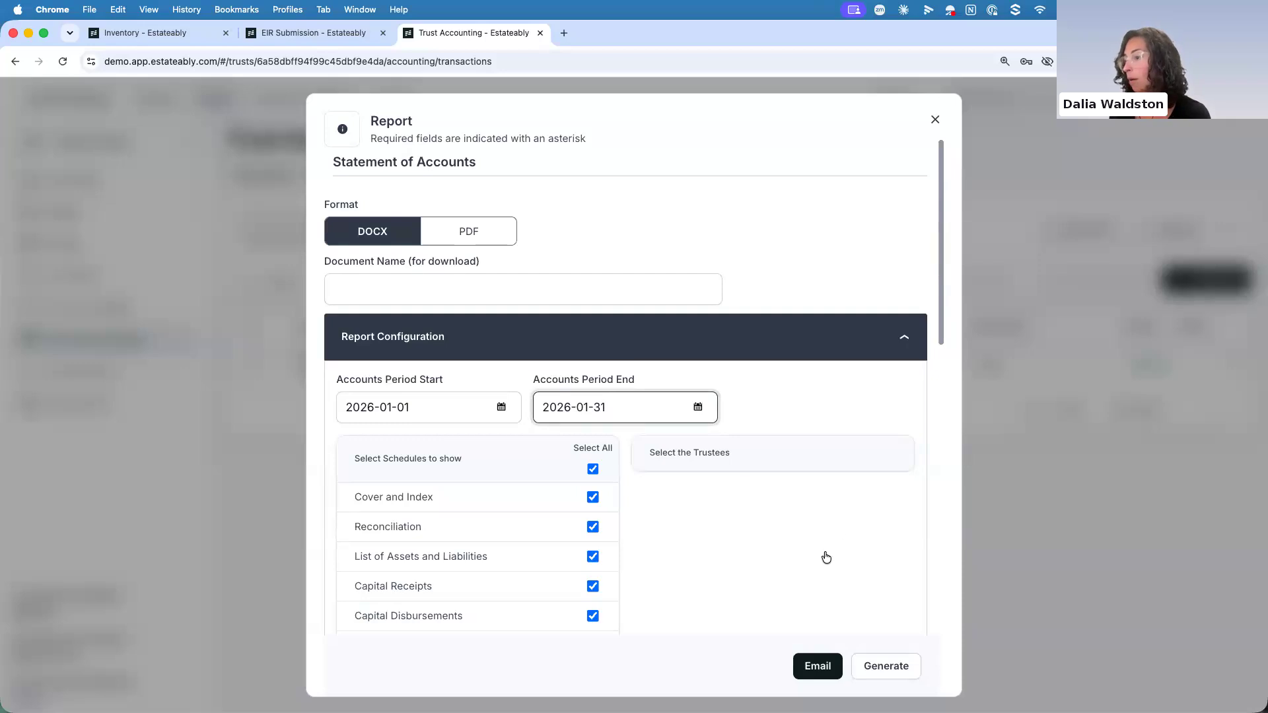
Generate and download the Statement of Accounts, open it in Word and enlarge the document window
scroll(825, 556, "down", 3)
left_click(888, 667)
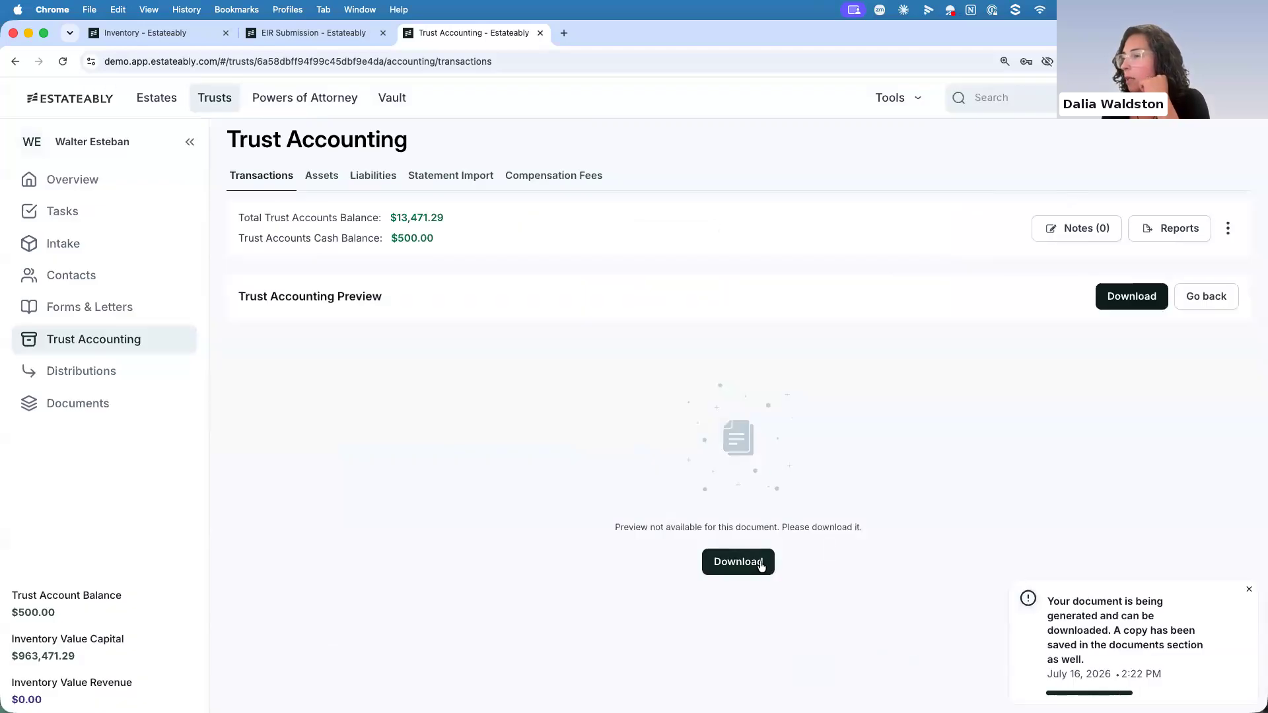
left_click(764, 563)
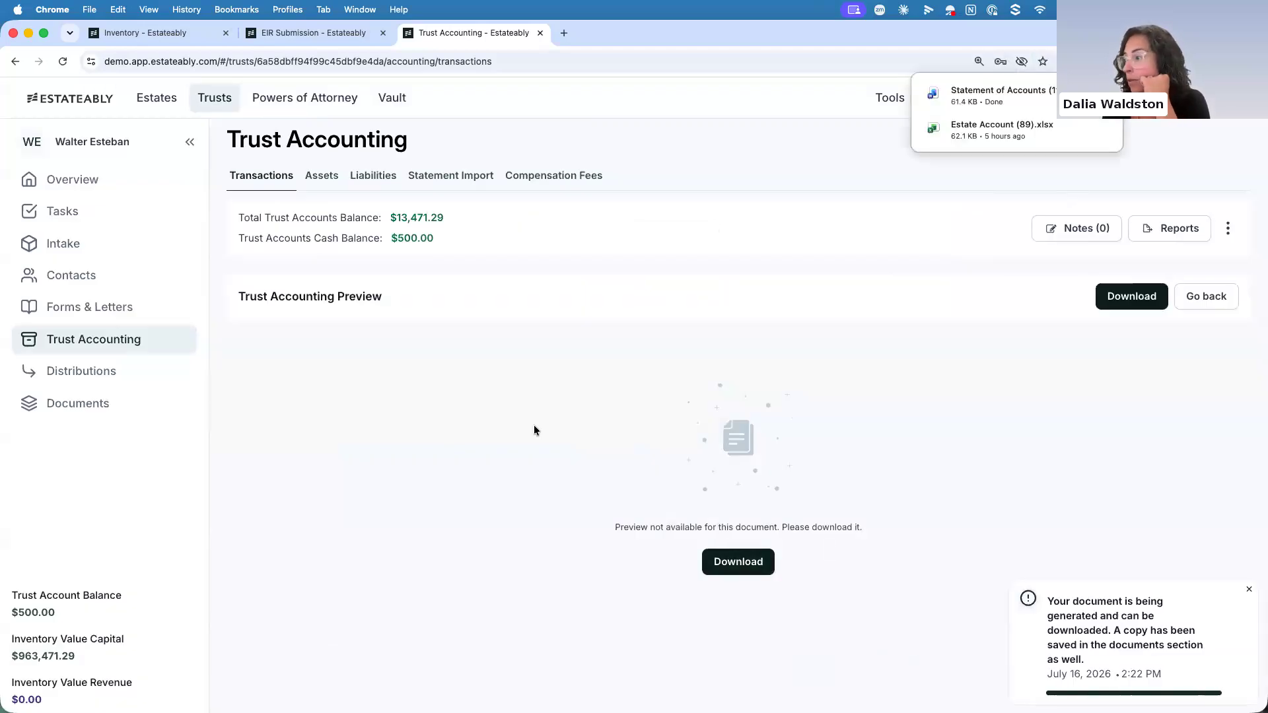
left_click(973, 90)
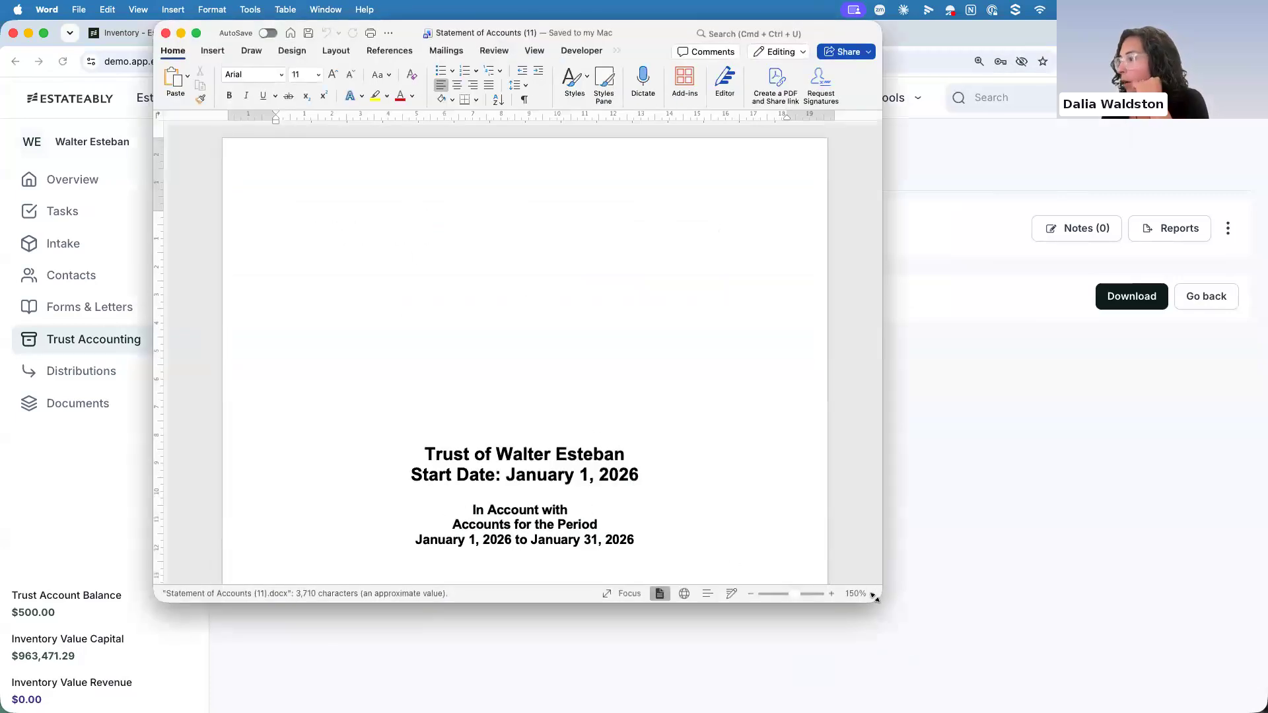
left_click_drag(871, 596, 1070, 708)
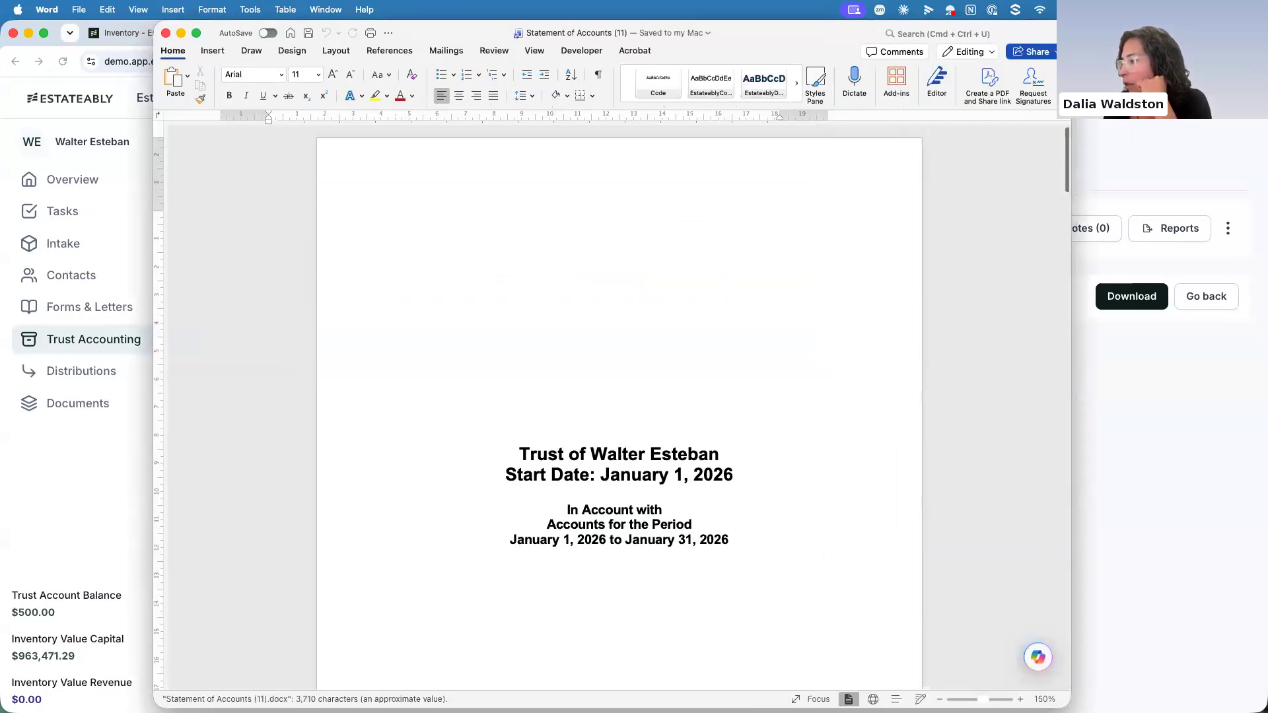
Examine the Statement of Accounts' reconciliation, list of assets and liabilities, and trustee investments, and close the document
scroll(673, 433, "up", 2)
scroll(667, 432, "down", 3)
scroll(668, 432, "down", 15)
scroll(668, 430, "down", 5)
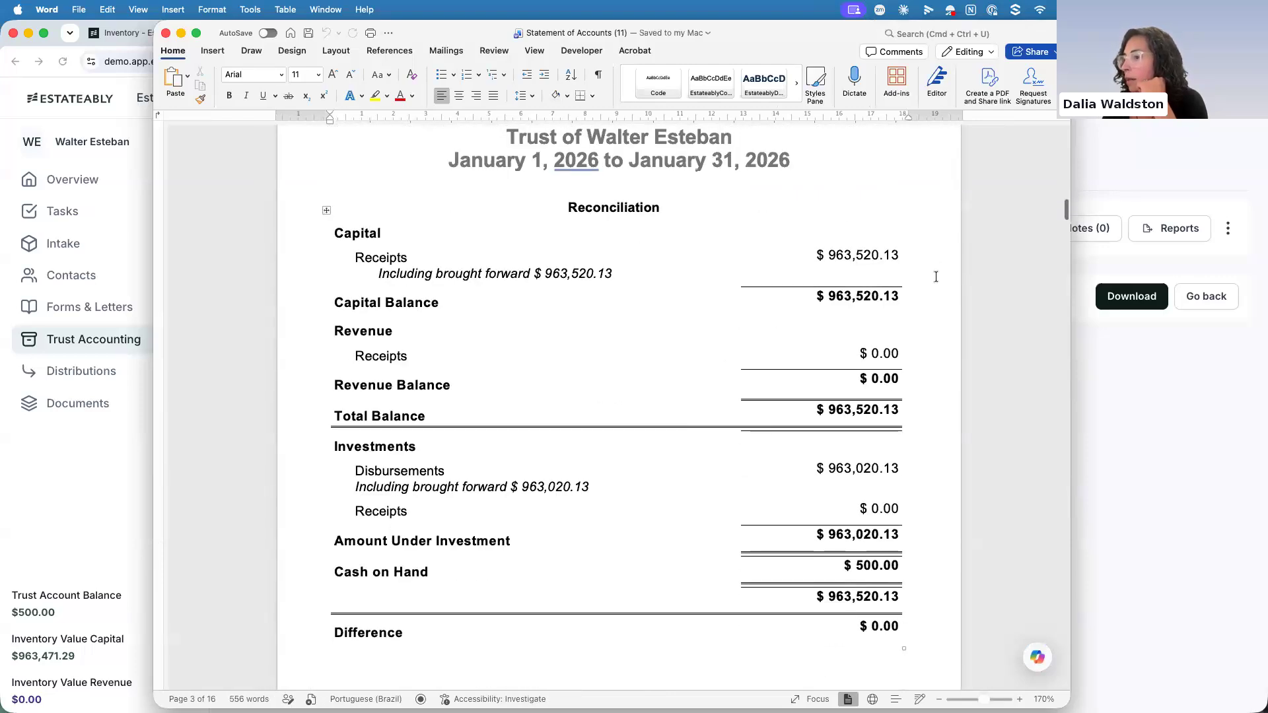
scroll(932, 277, "down", 6)
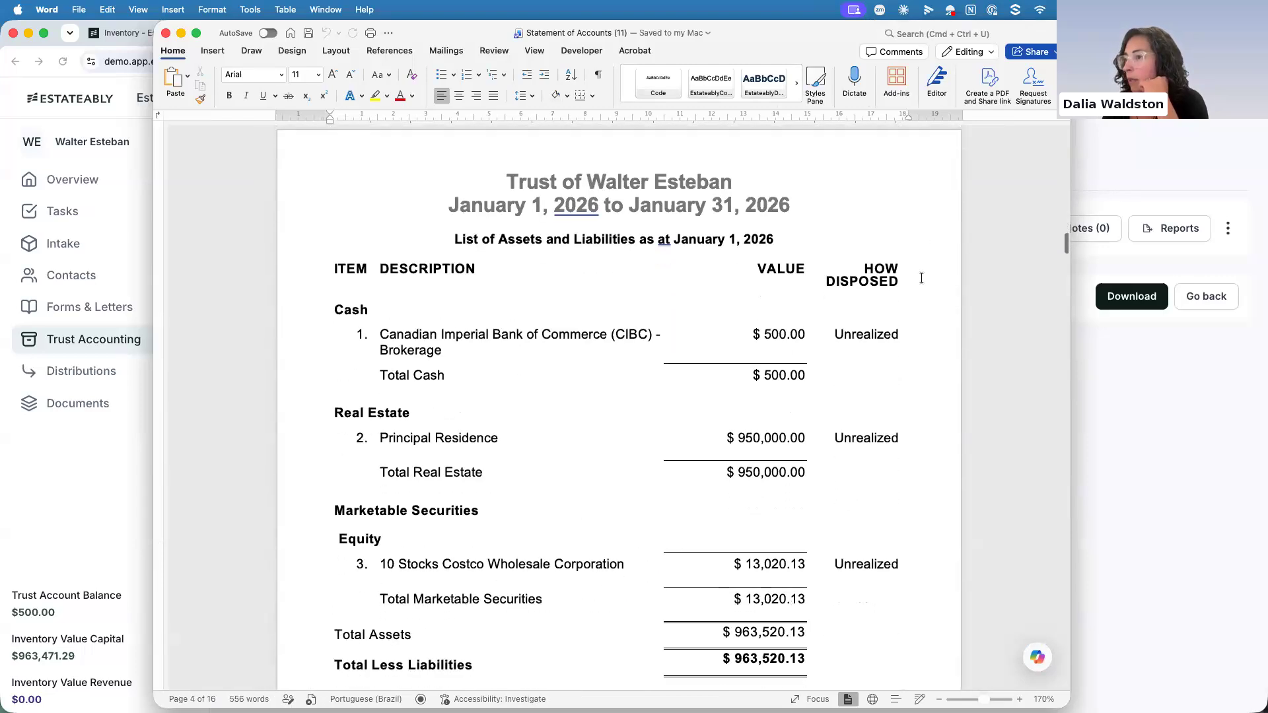
scroll(810, 303, "down", 2)
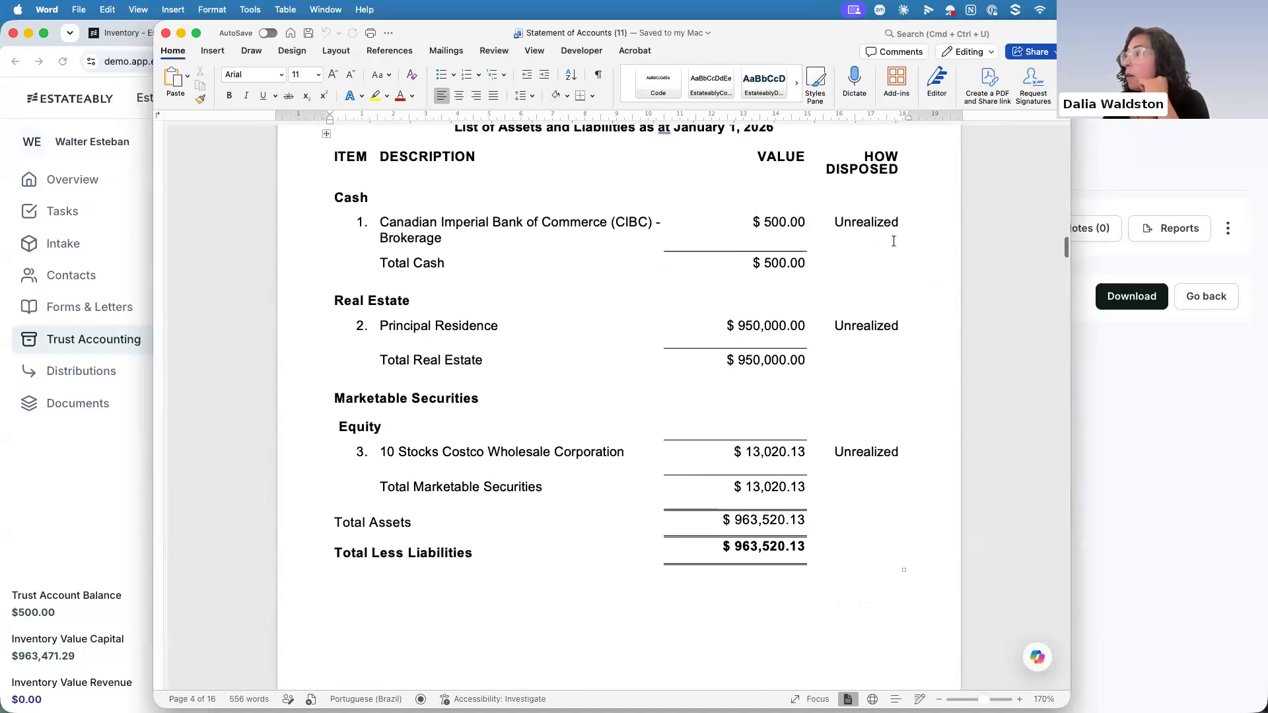
left_click_drag(1065, 247, 1055, 485)
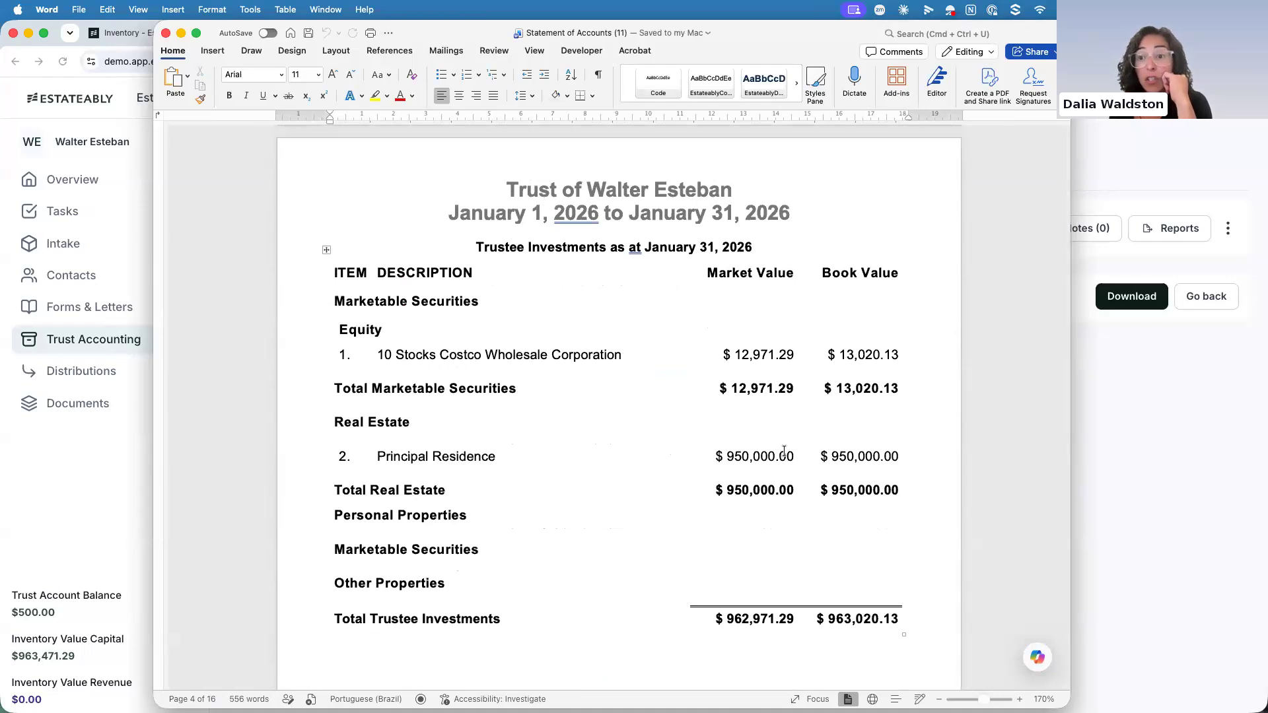
left_click(165, 34)
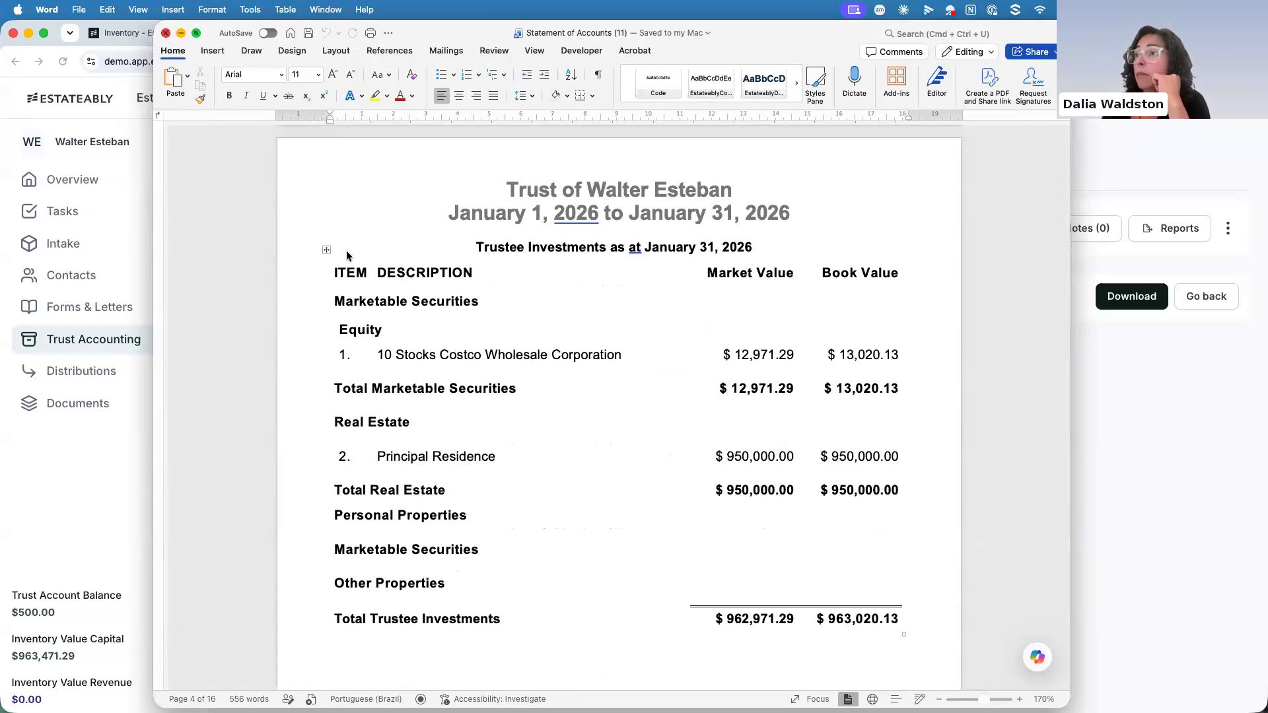
Generate a National Standard Accounting report for the accounts period ending 2026-02-28, download it and open it in Word
left_click(1167, 229)
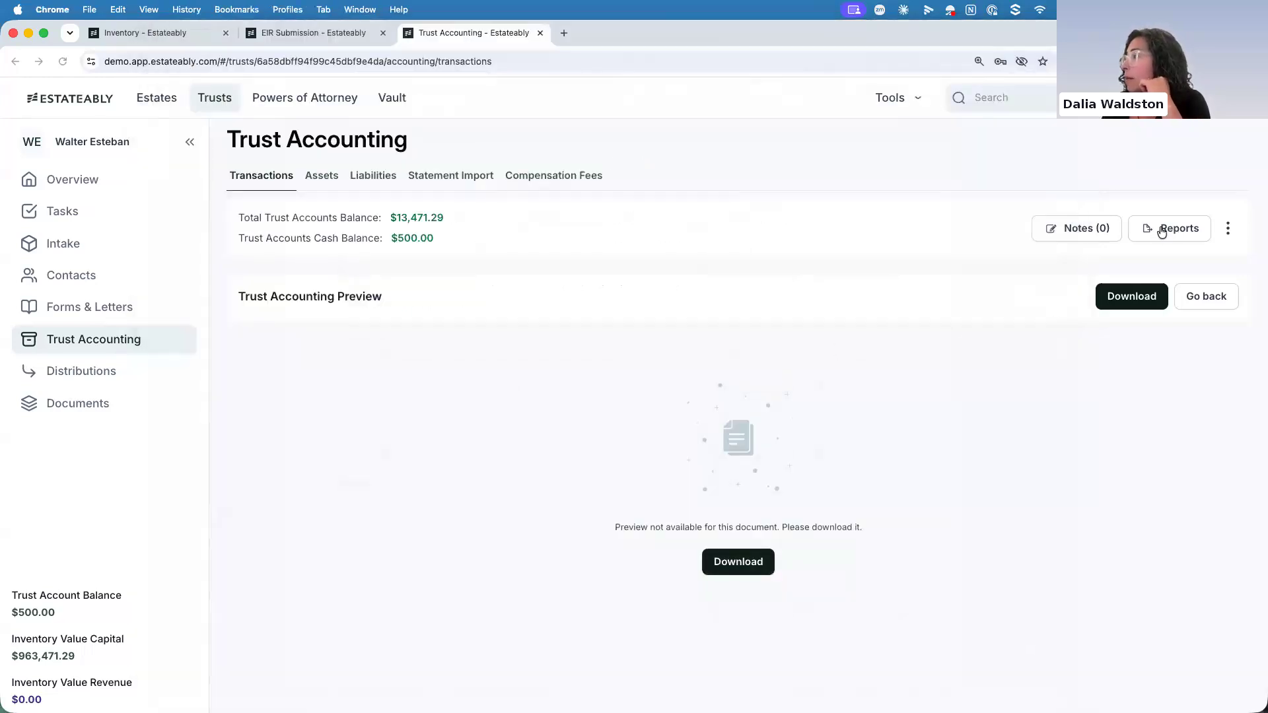
left_click(1099, 379)
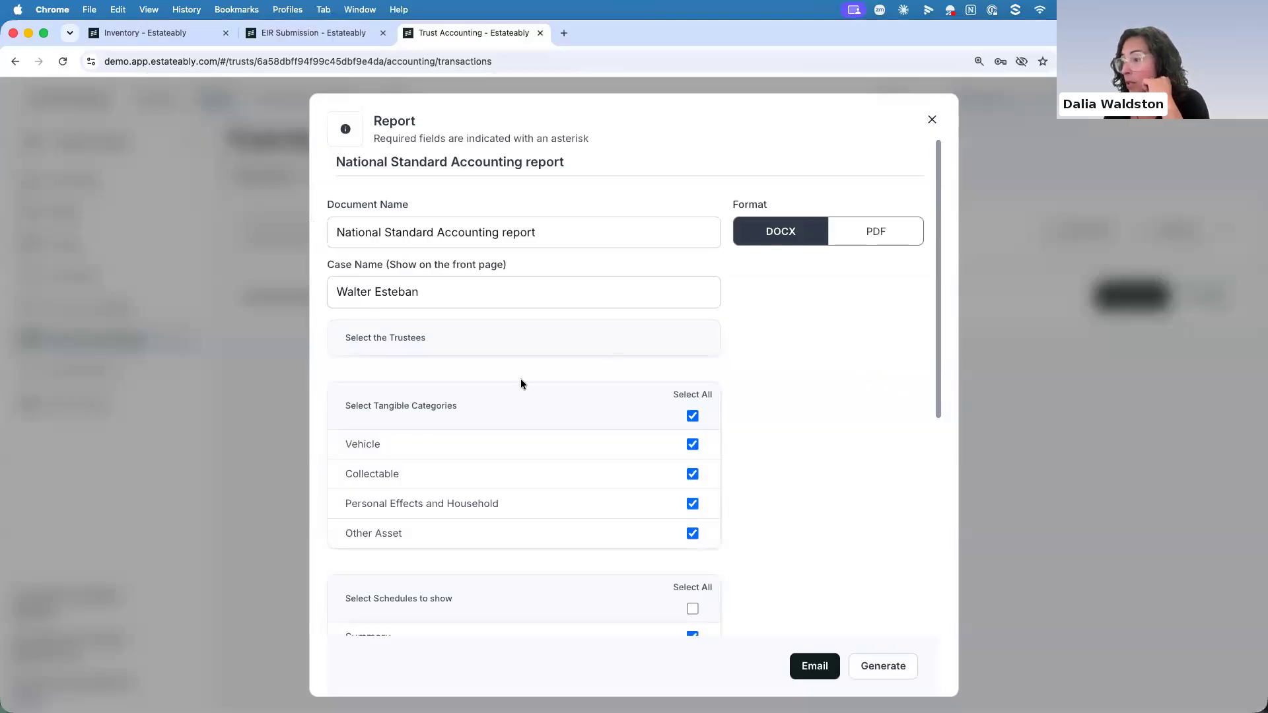
scroll(520, 382, "down", 10)
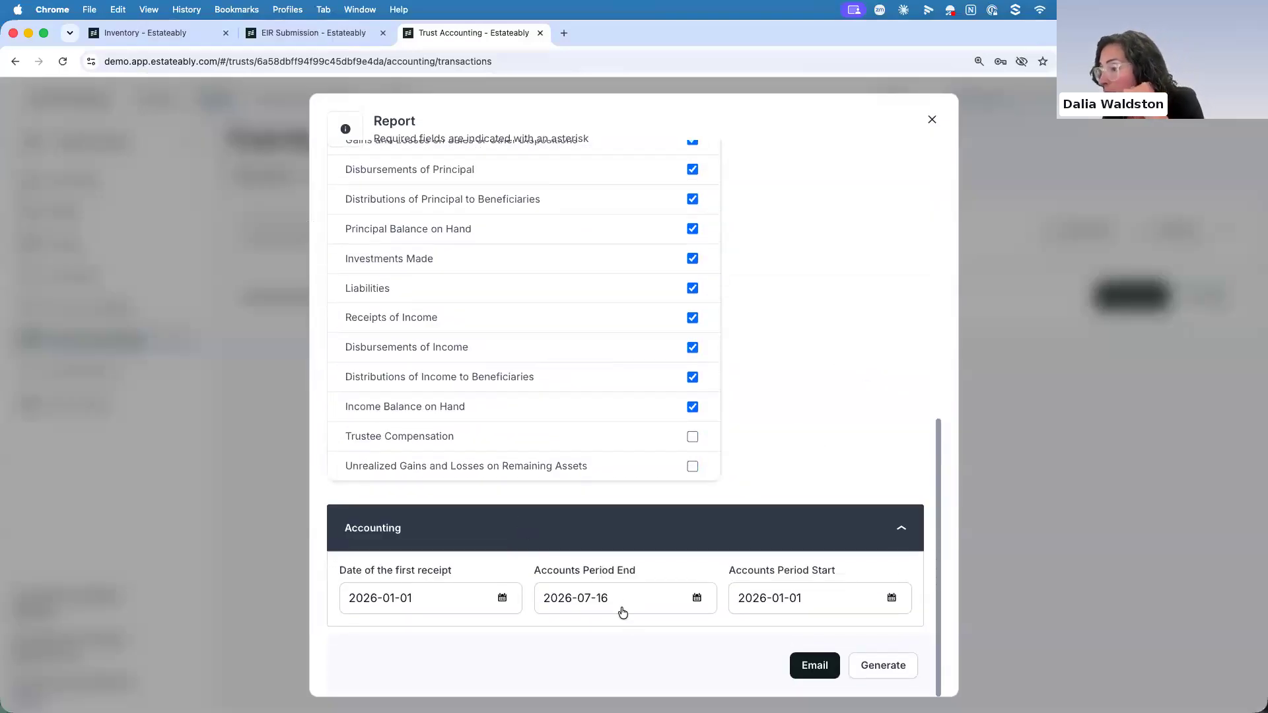
left_click_drag(609, 598, 579, 596)
type("02-01")
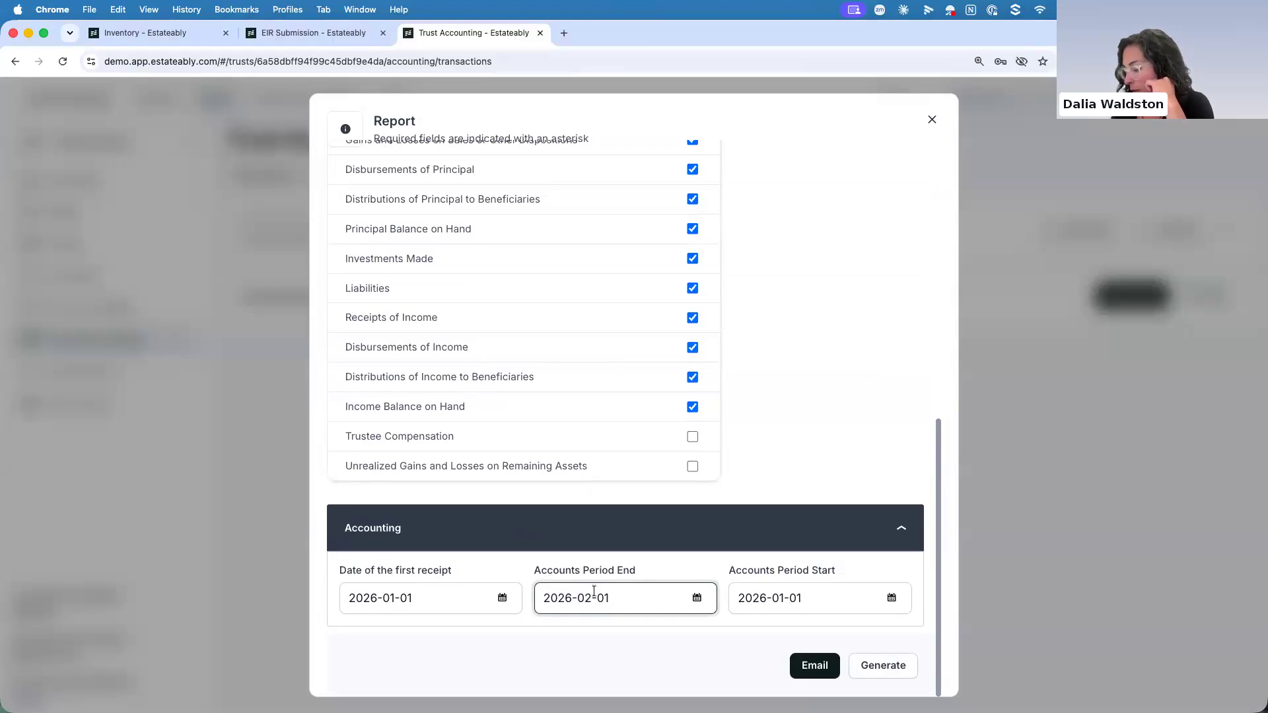
key("BackSpace")
key("BackSpace")
type("28")
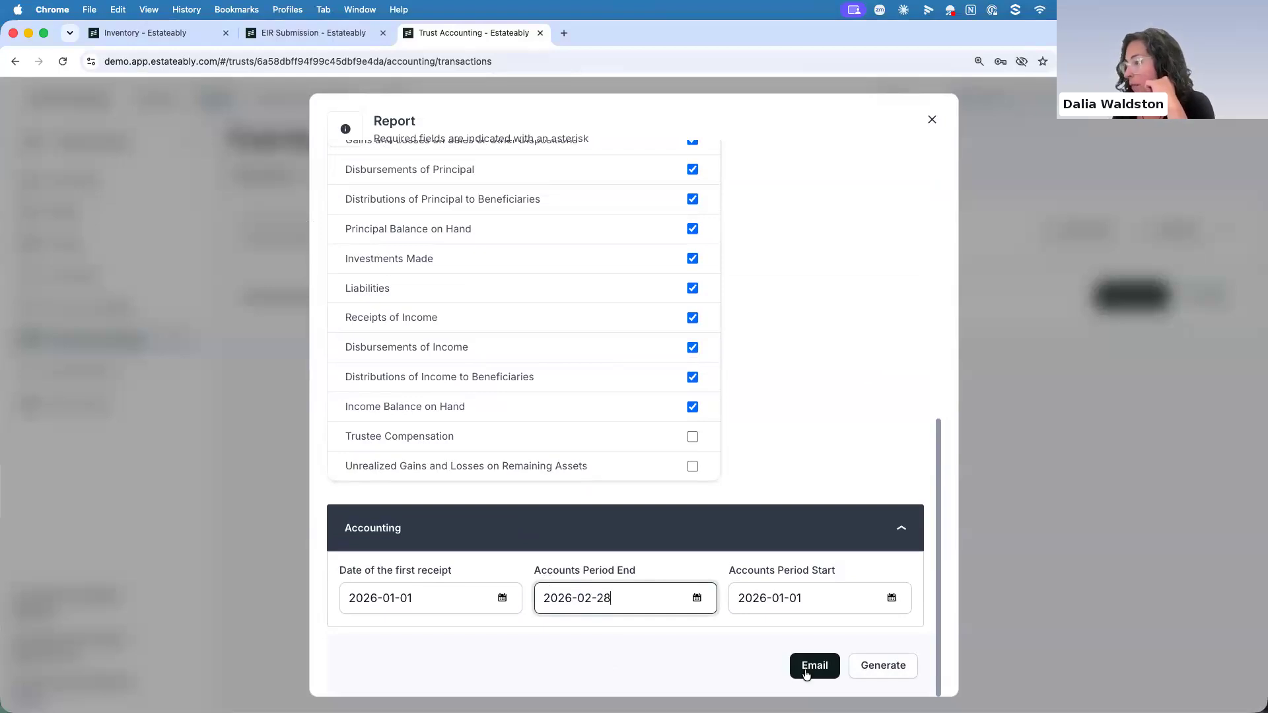
left_click(870, 665)
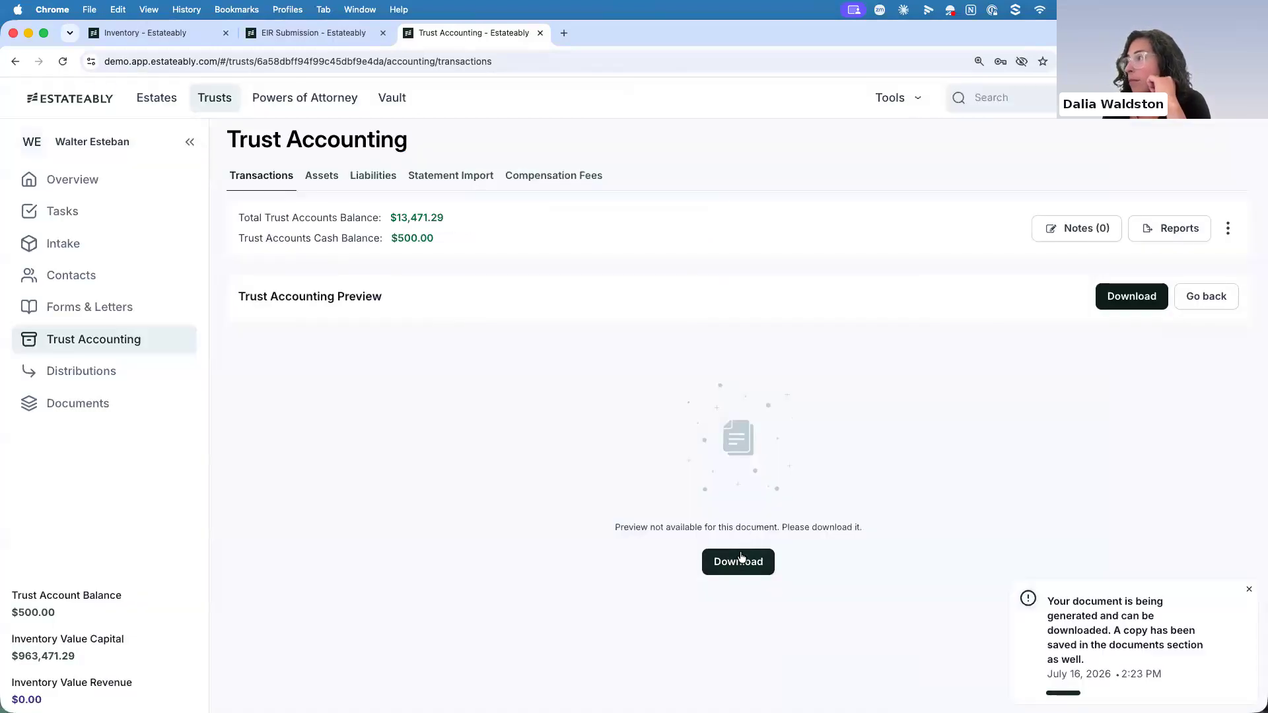
left_click(976, 98)
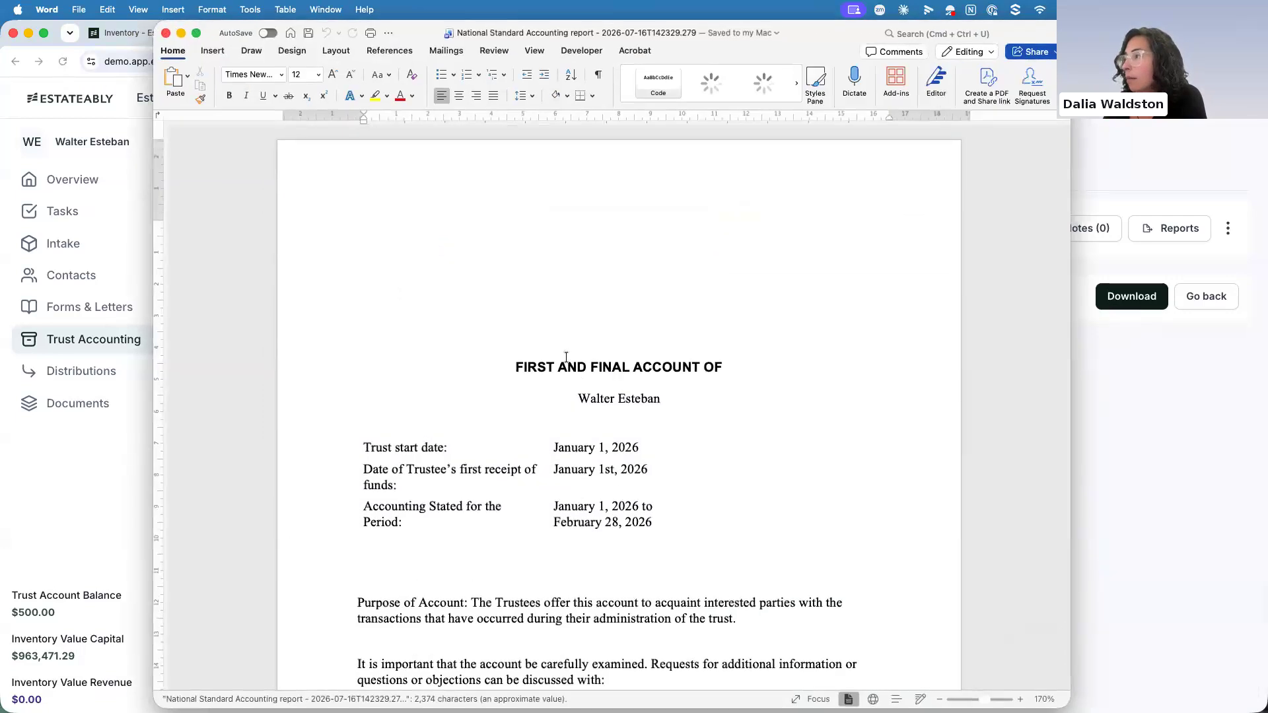
Examine the report's capital summary, Receipts of Capital and the inventory and carry values at the February period end, and close the document
scroll(566, 358, "down", 5)
scroll(565, 361, "down", 15)
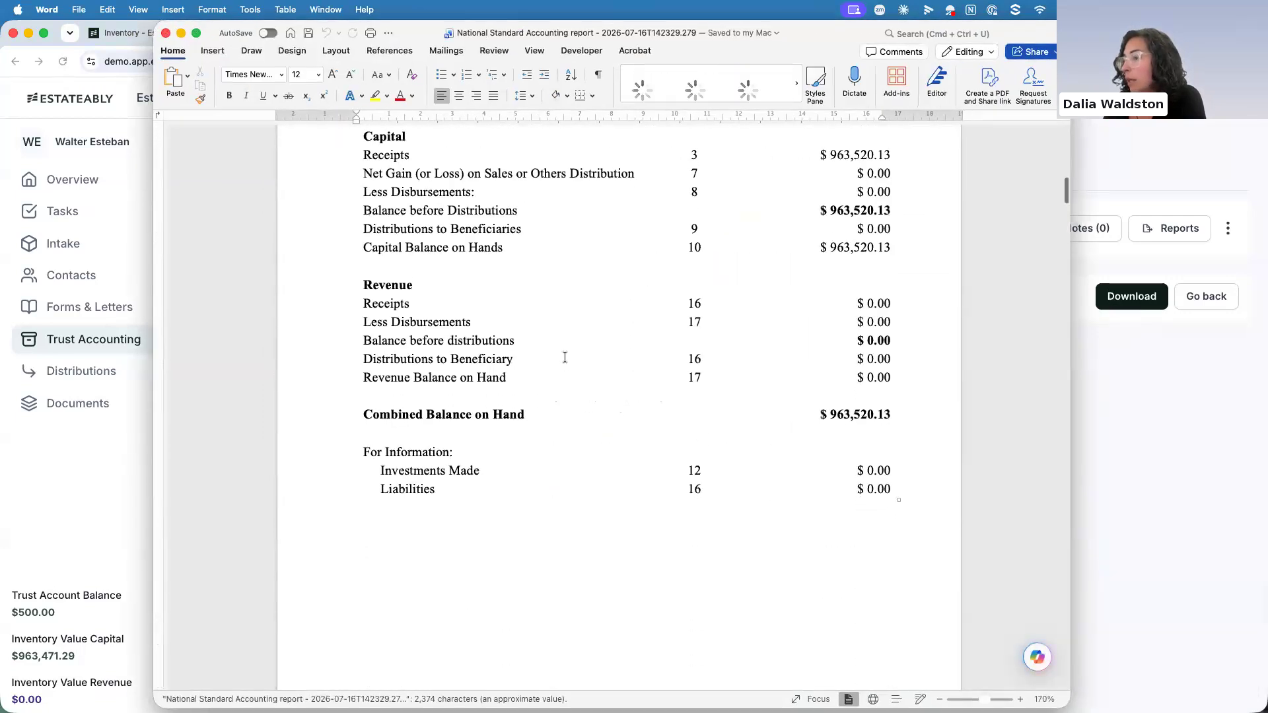
scroll(564, 357, "down", 2)
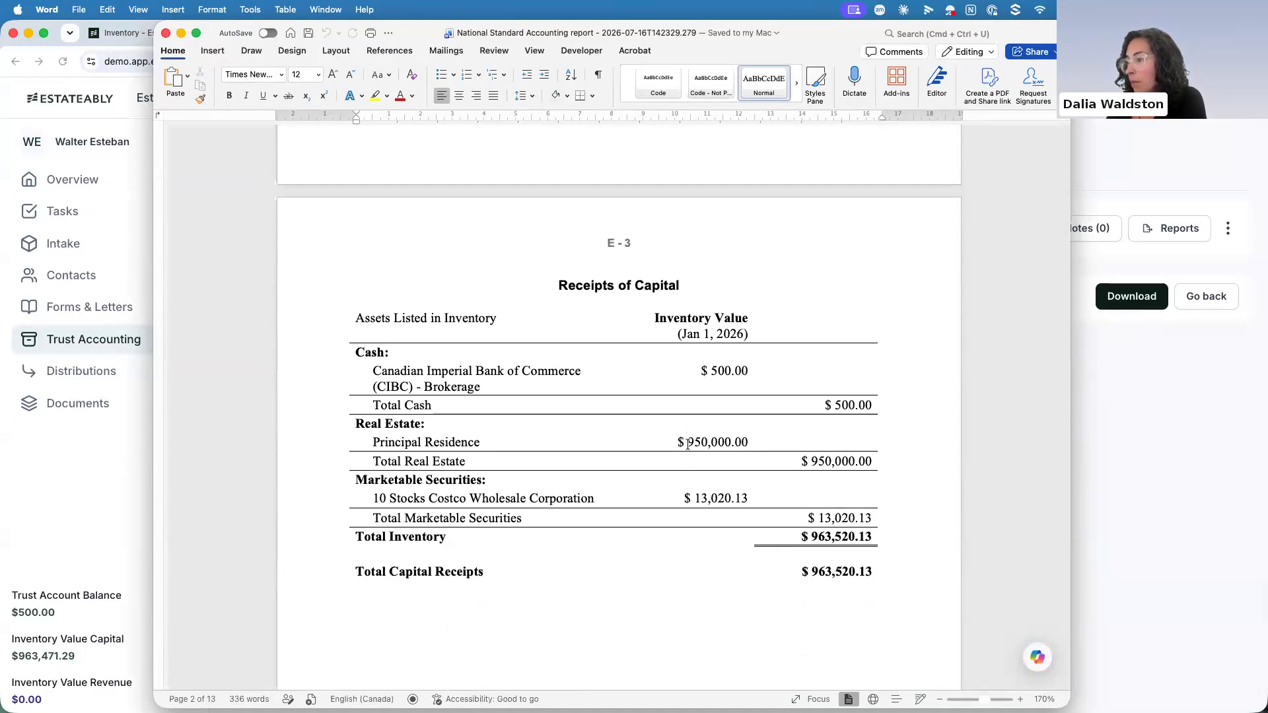
scroll(1063, 227, "down", 3)
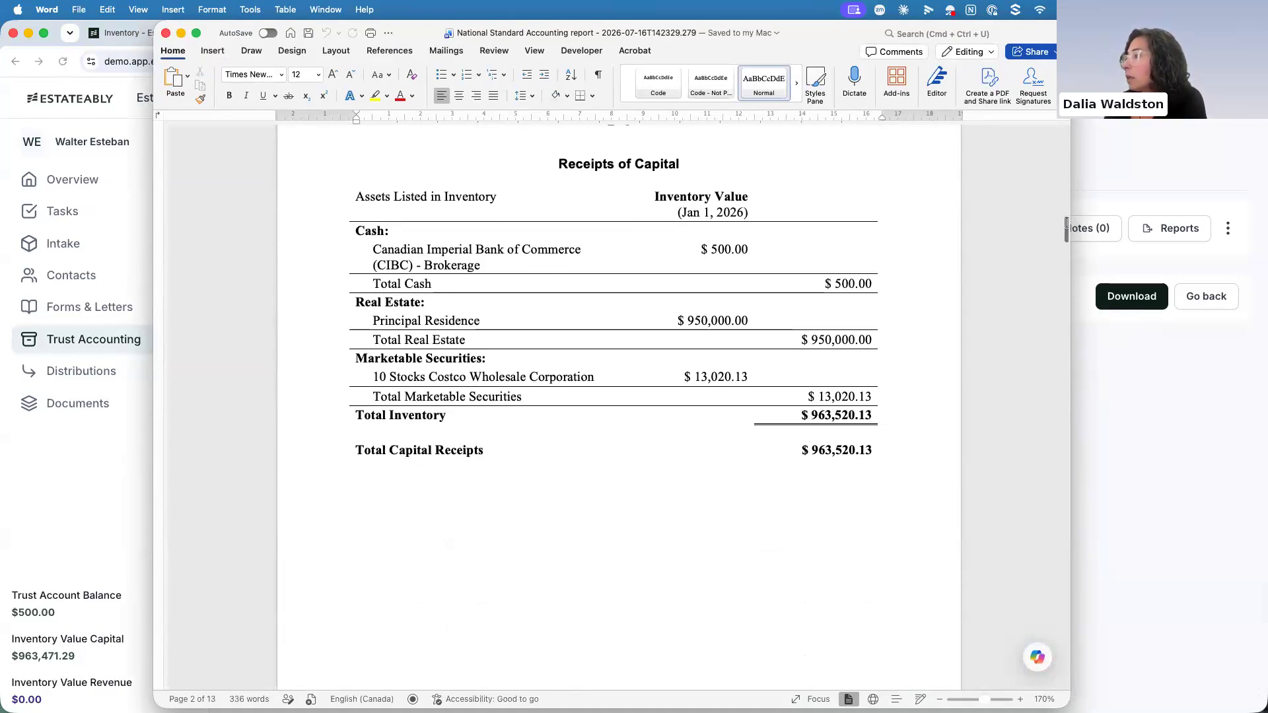
left_click_drag(1064, 248, 1043, 375)
scroll(1043, 374, "down", 10)
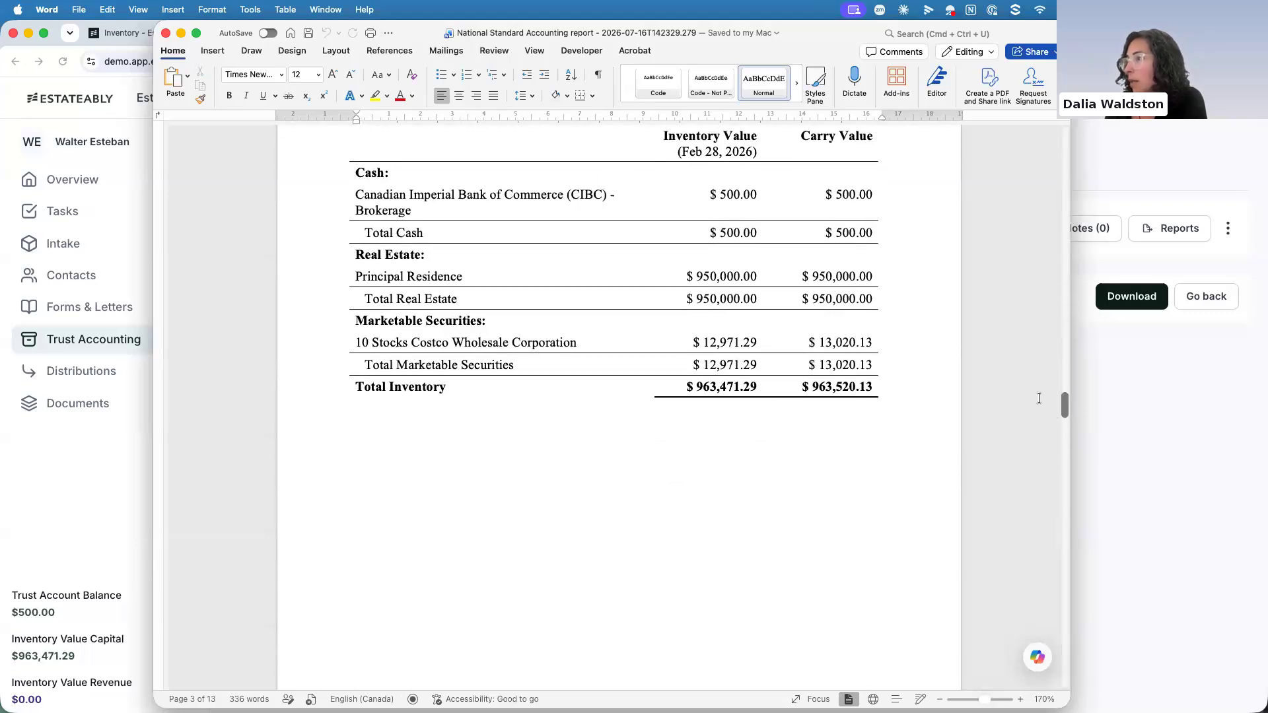
scroll(1040, 399, "down", 2)
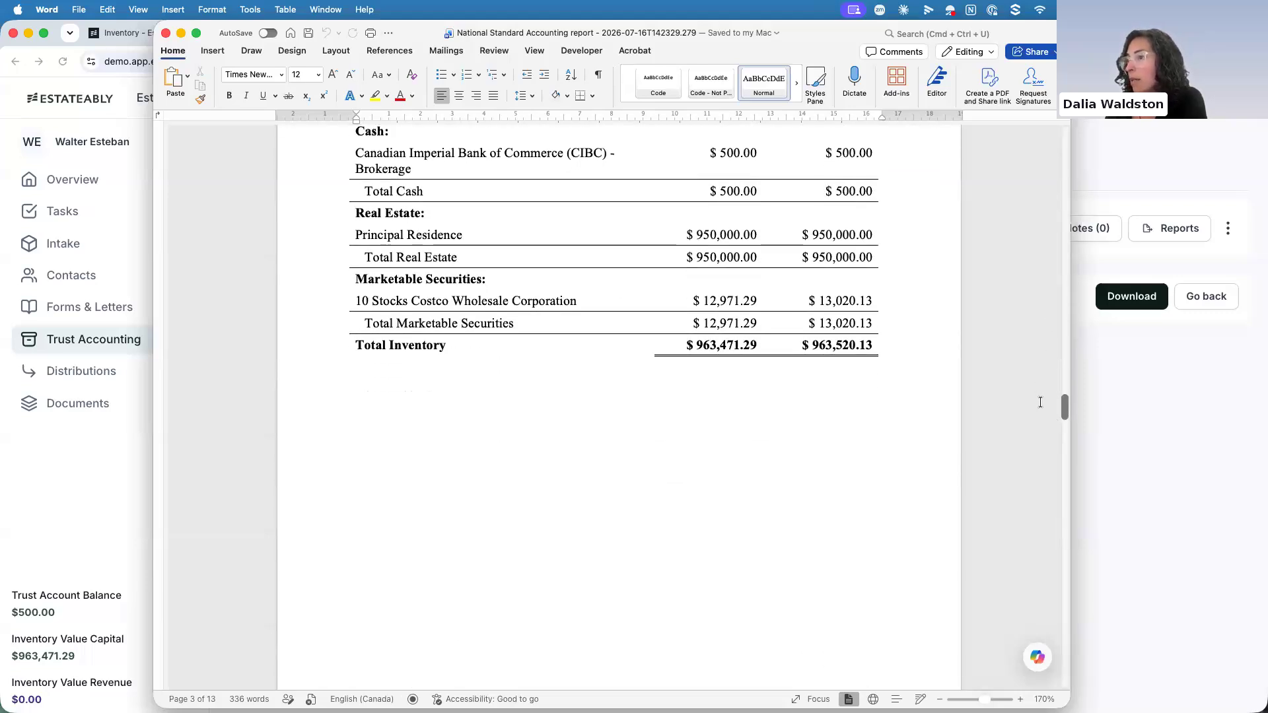
scroll(1039, 401, "down", 15)
scroll(1038, 479, "down", 20)
scroll(1036, 551, "down", 20)
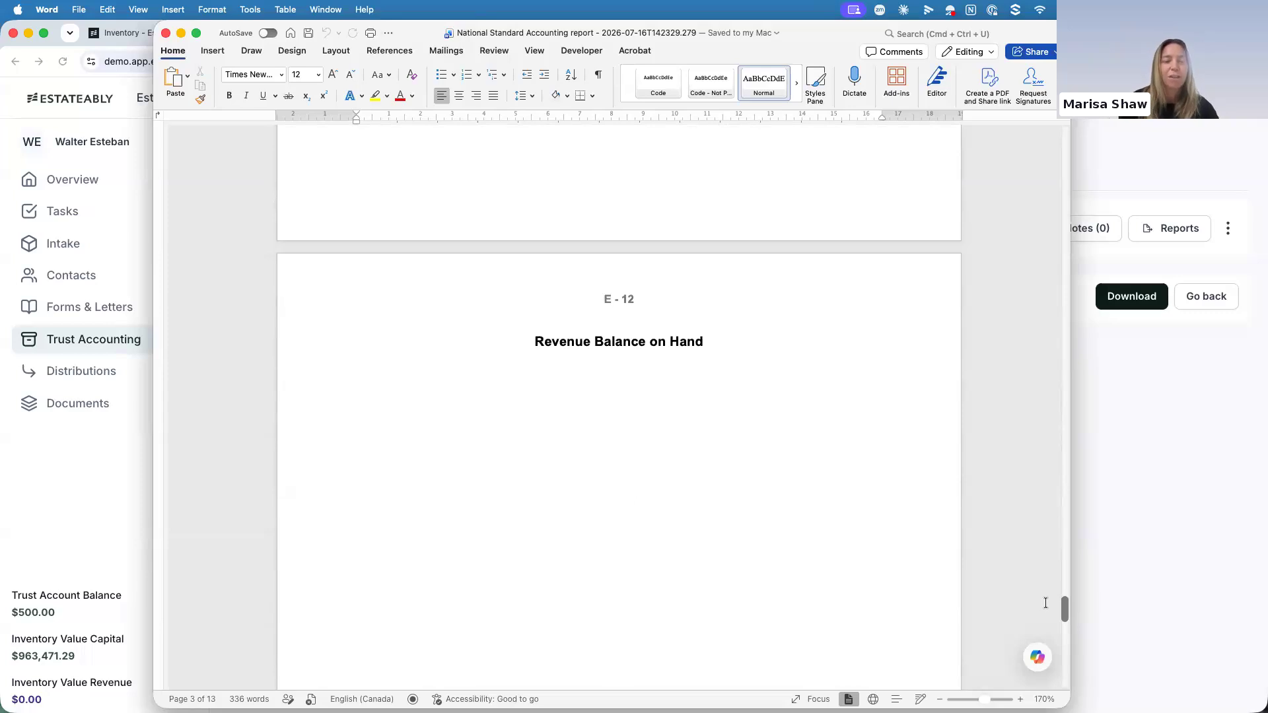
scroll(1045, 603, "down", 1)
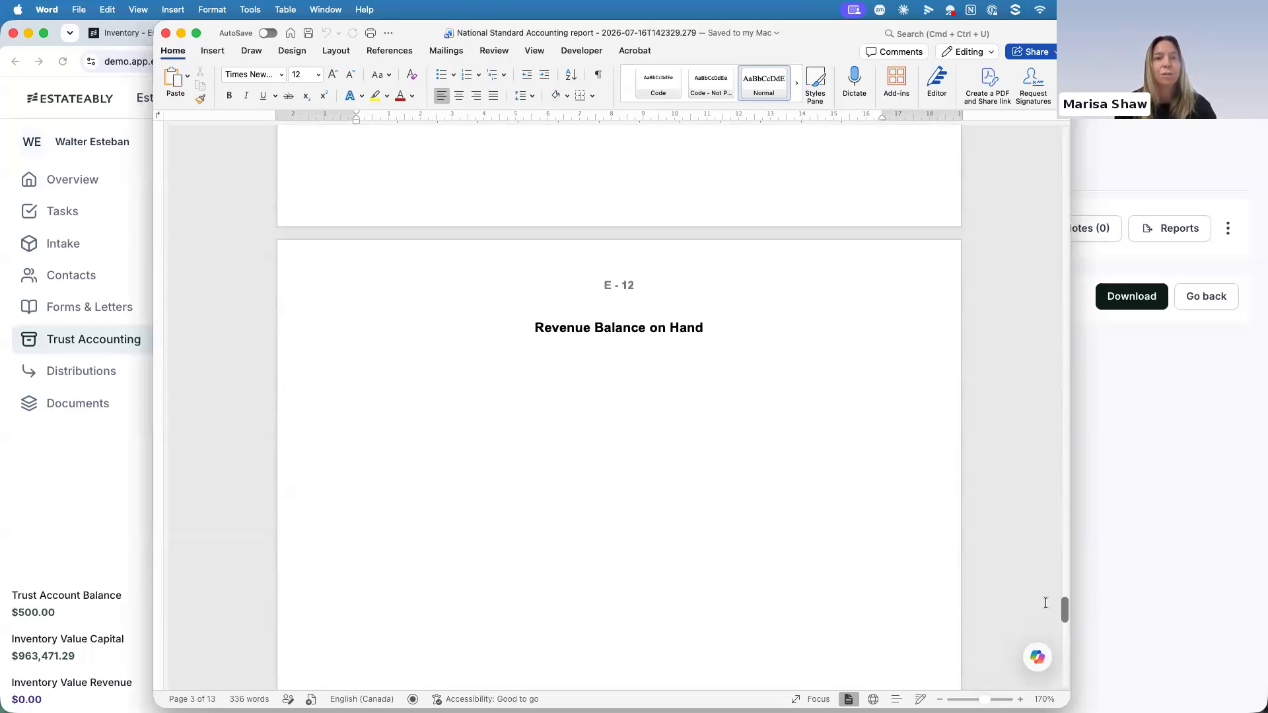
scroll(672, 318, "up", 1)
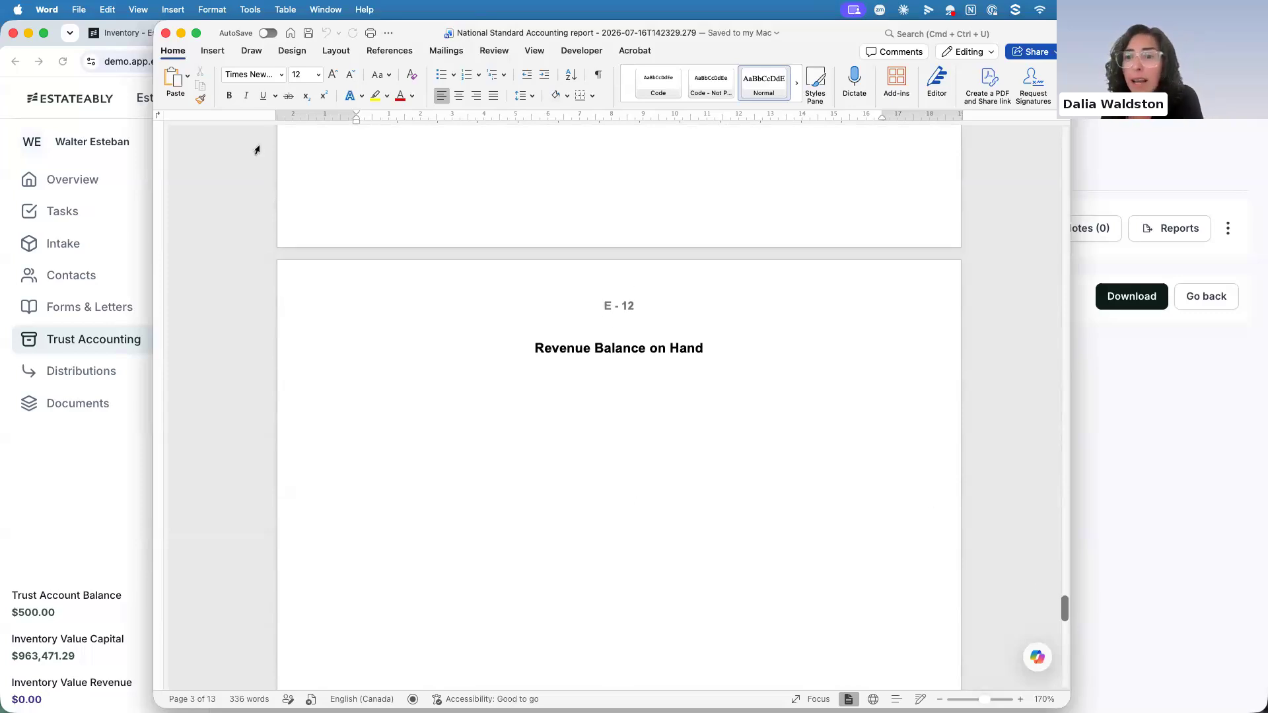
left_click(167, 34)
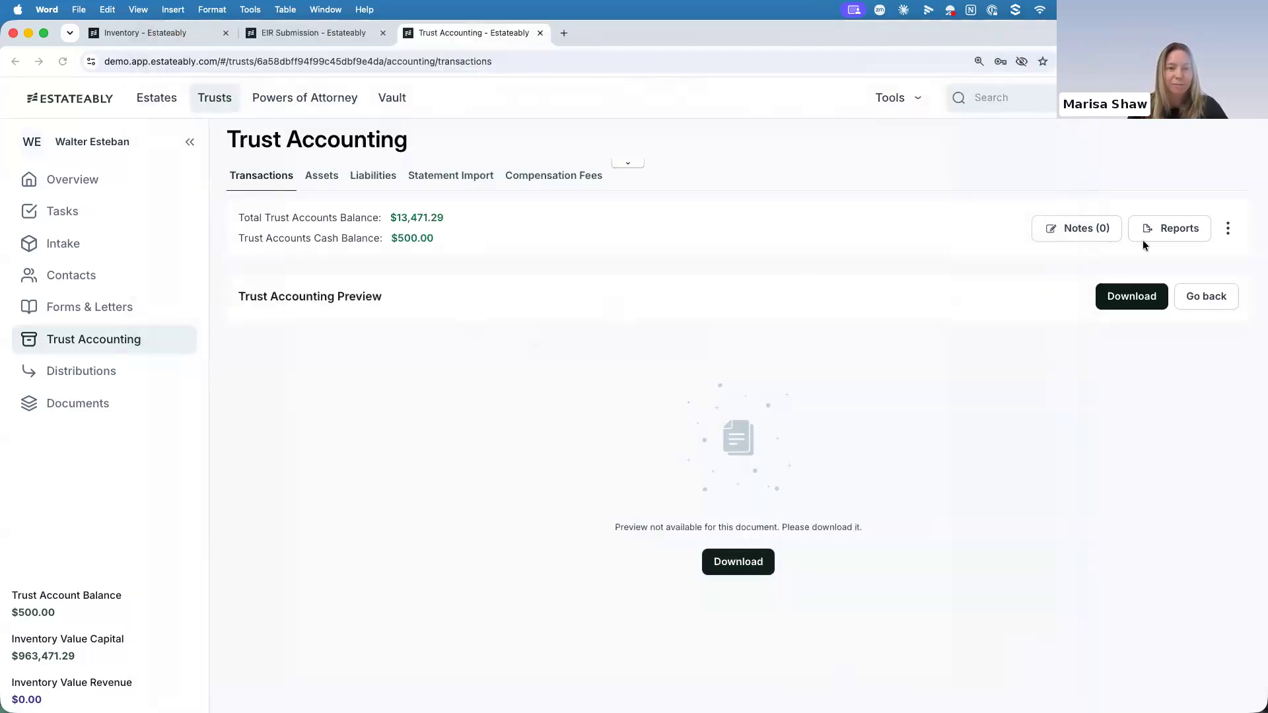
Generate another National Standard Accounting report with the accounts period ending 2026-07-01, download it and open it in Word
left_click(1163, 229)
left_click(1027, 389)
scroll(564, 501, "down", 10)
scroll(566, 509, "down", 3)
left_click(584, 598)
left_click(584, 598, "shift")
type("6-06")
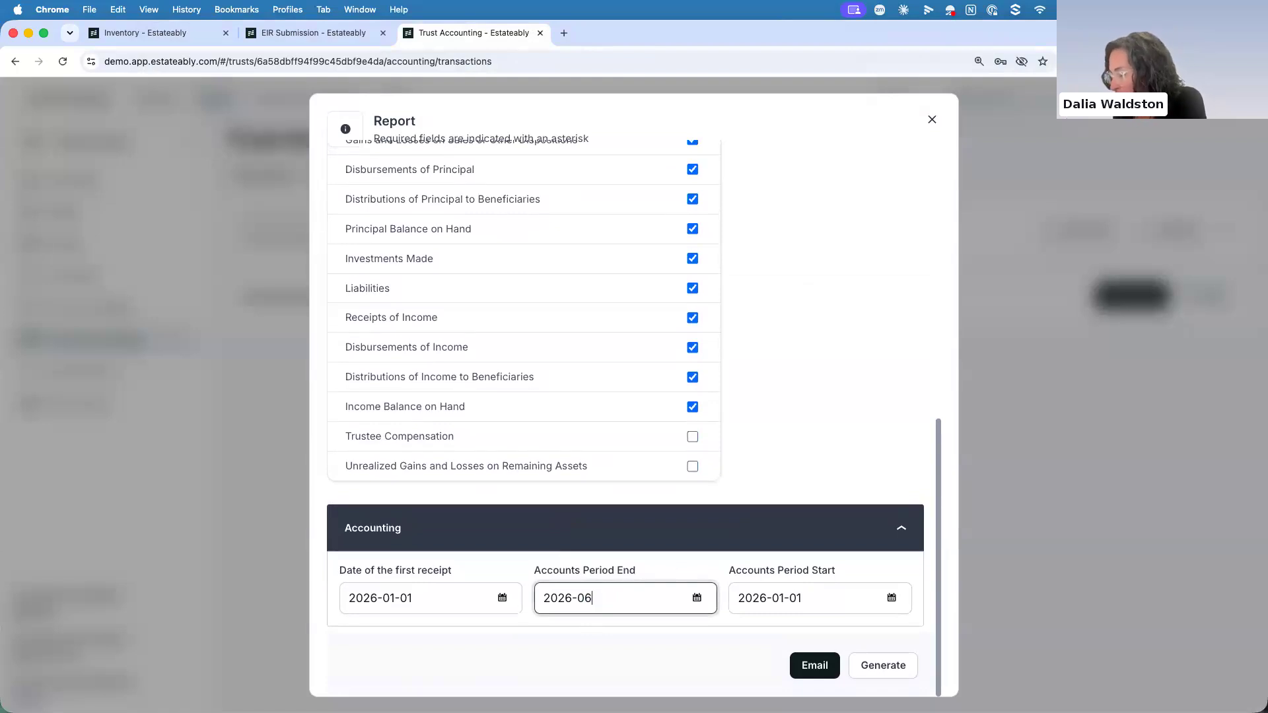
key("BackSpace")
type("7-01")
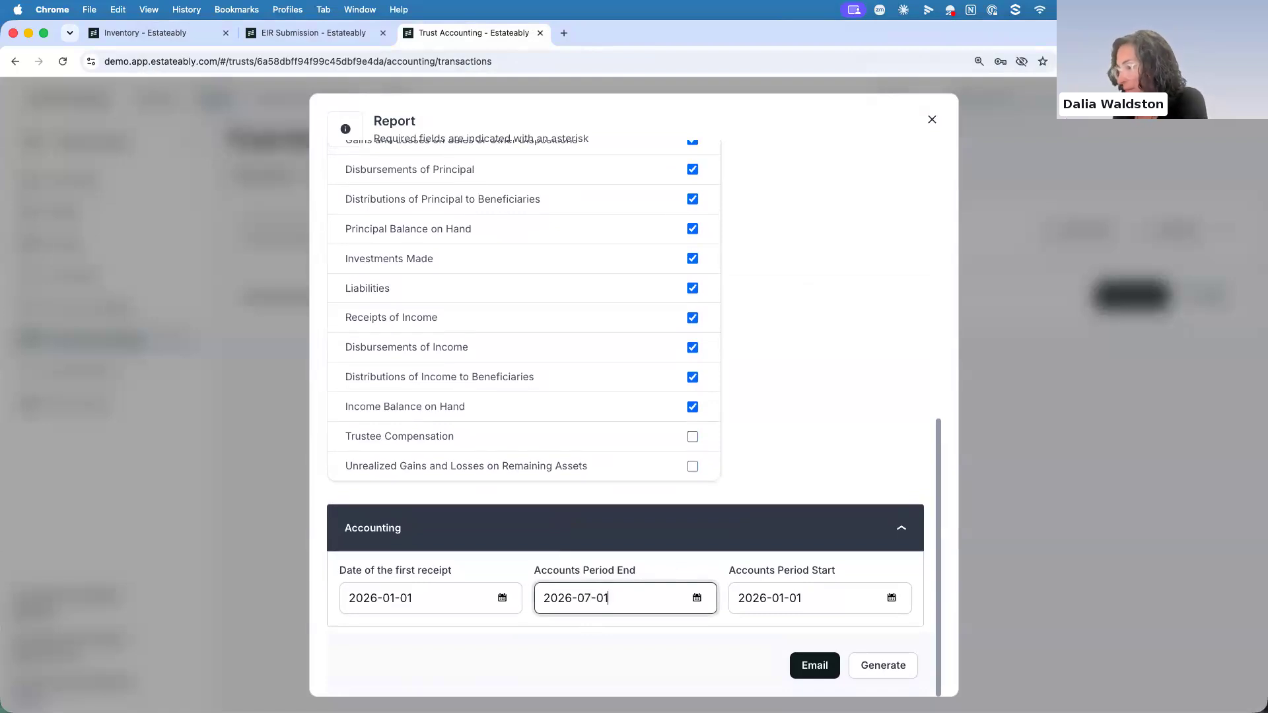
left_click(885, 667)
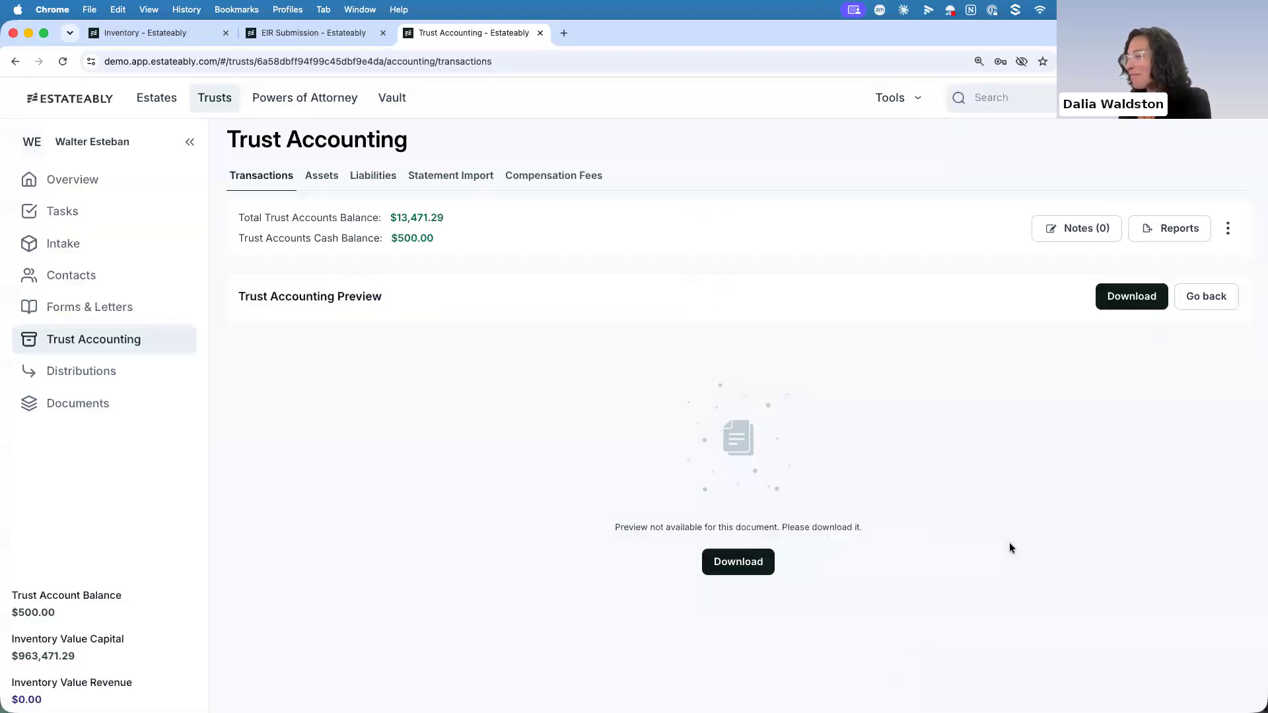
left_click(759, 572)
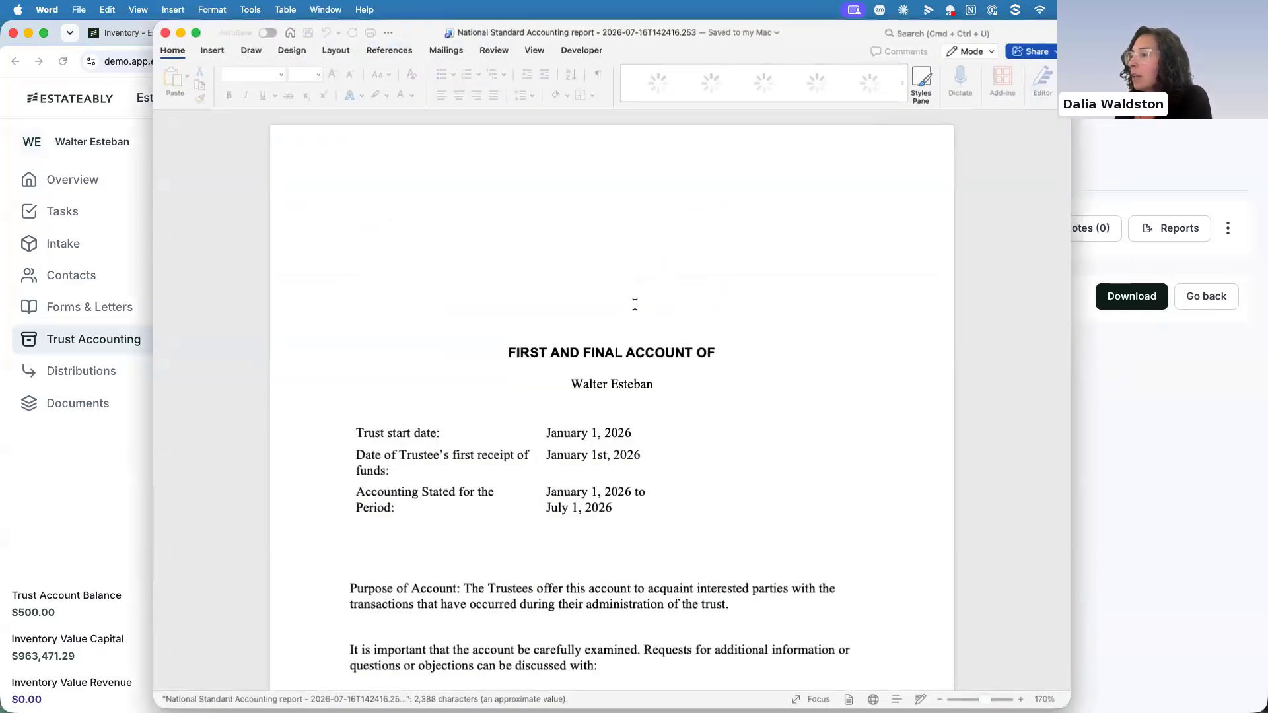
Compare the Principal Residence's inventory and carry values in the July report's Capital Balance on Hand, and close the document
scroll(635, 304, "down", 10)
scroll(636, 322, "down", 10)
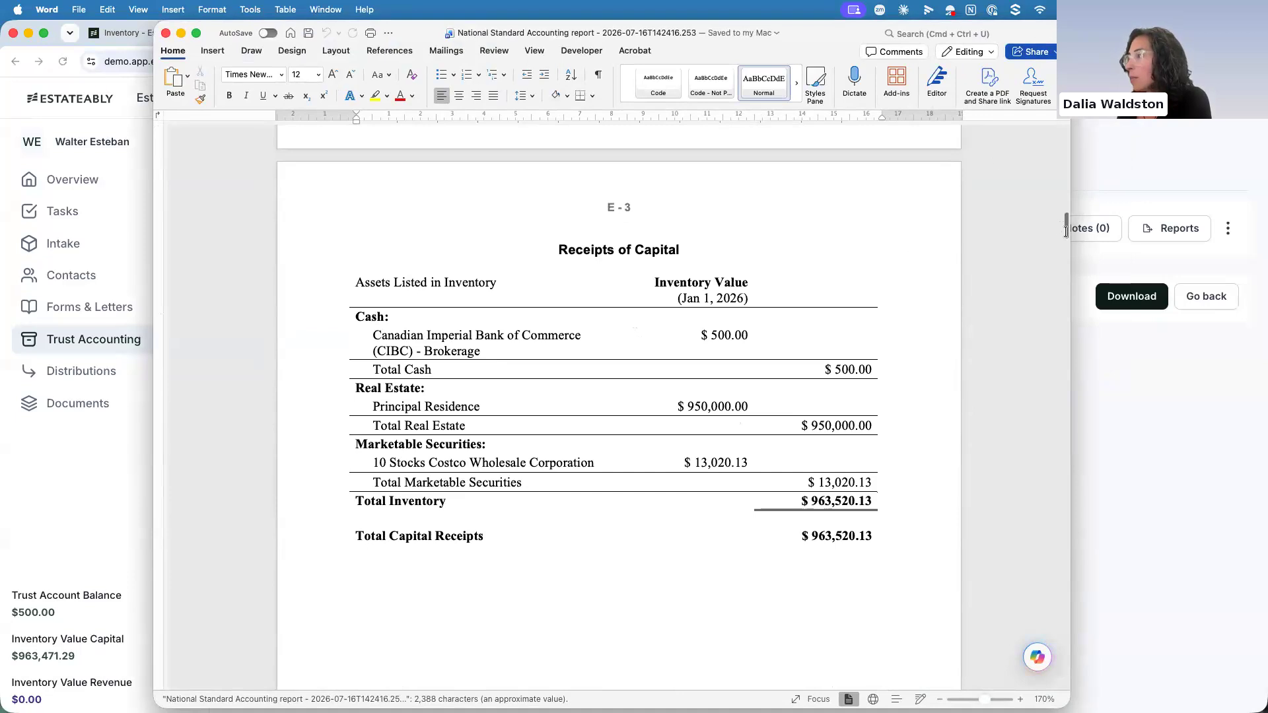
left_click_drag(1061, 224, 1058, 403)
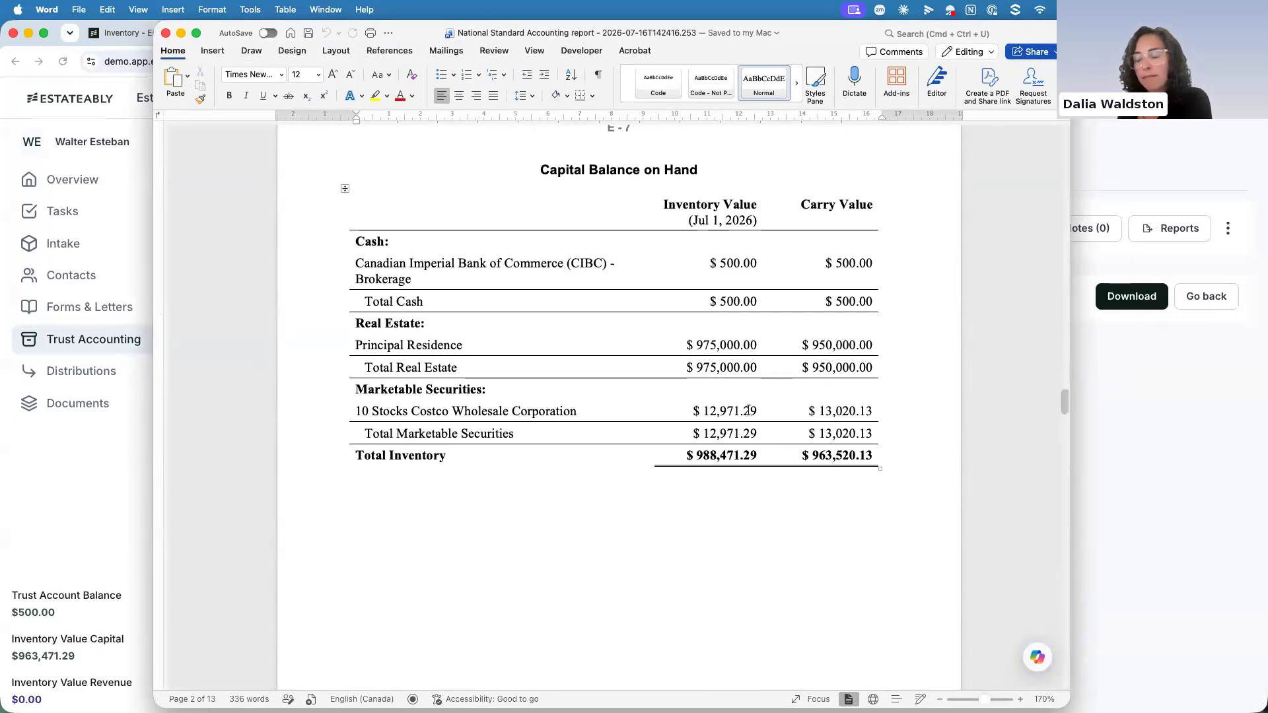
left_click(165, 34)
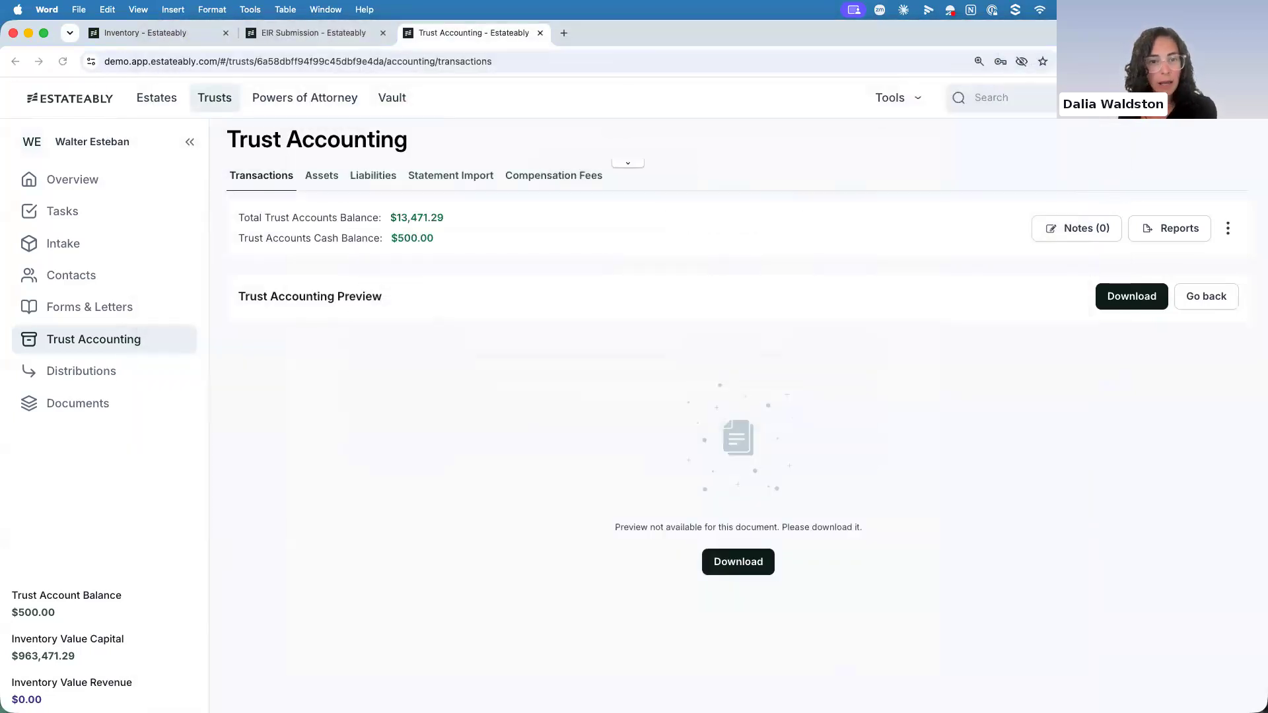